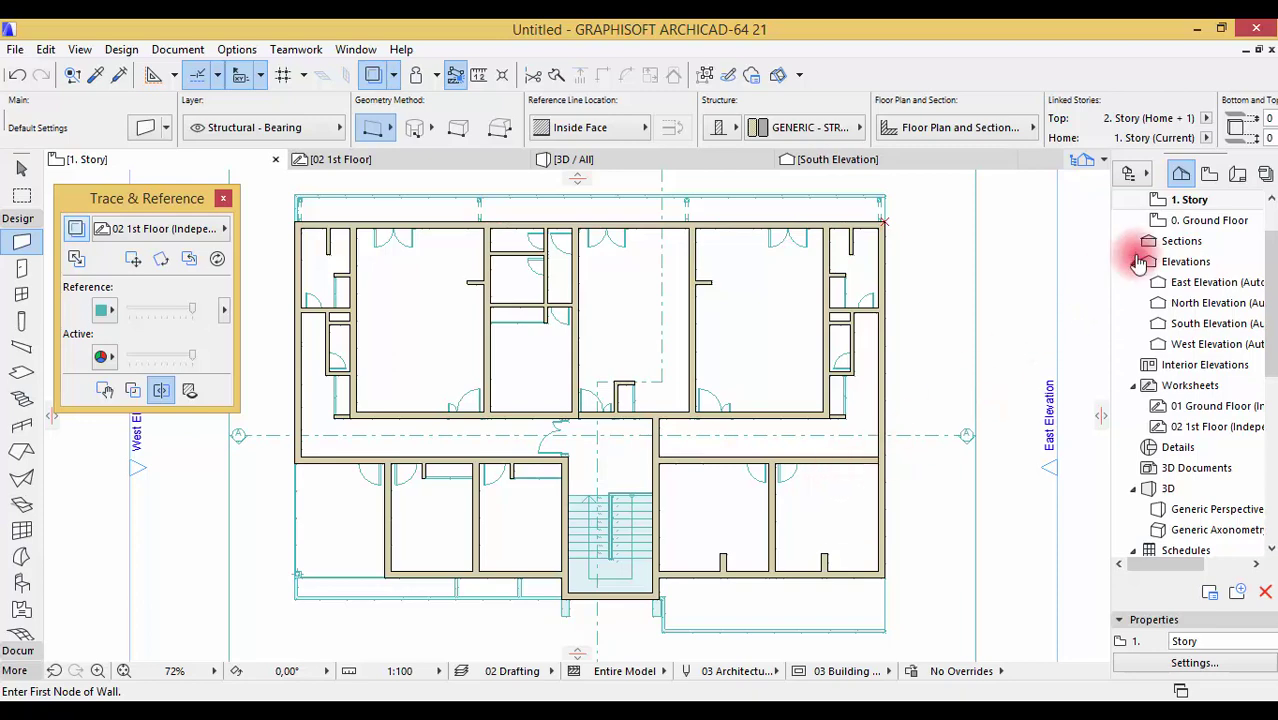
- Open the 0. Ground Floor story from the Navigator and zoom to fit the building
double_click(1213, 221)
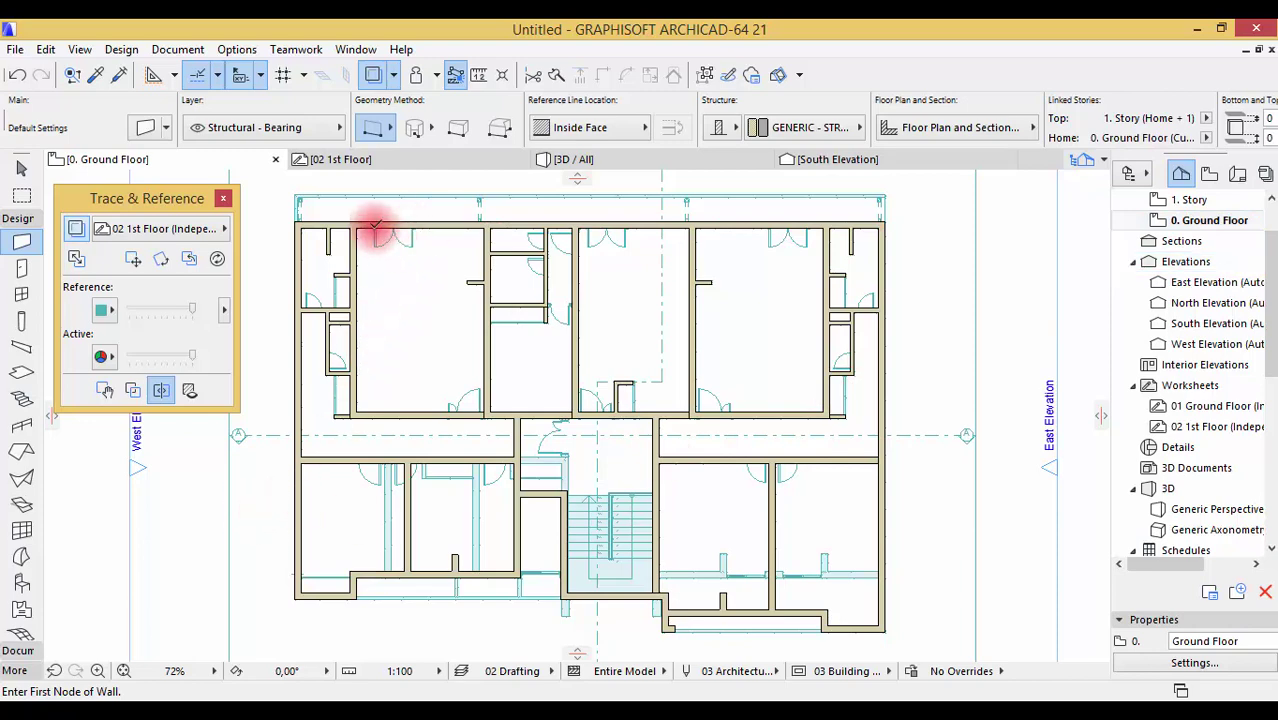
scroll(365, 218, "up", 3)
scroll(401, 261, "down", 4)
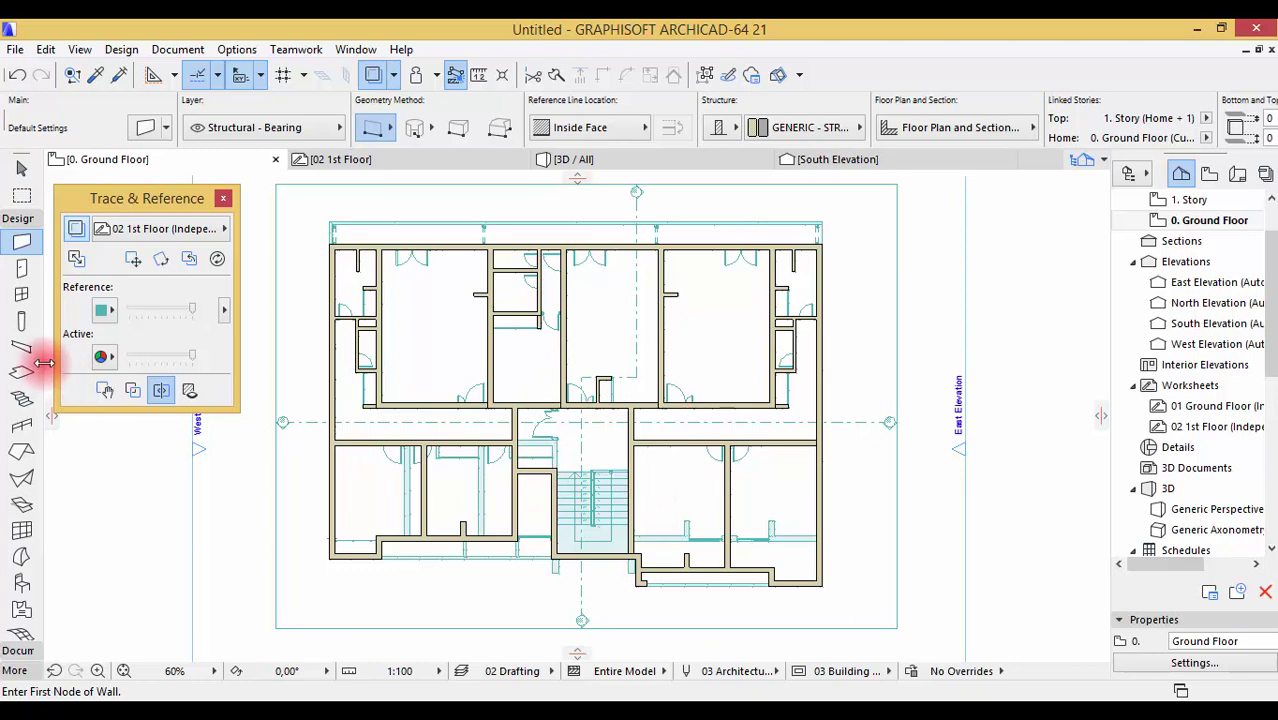
- Open the Door 21 default settings with Hinged Door Settings expanded
left_click(17, 268)
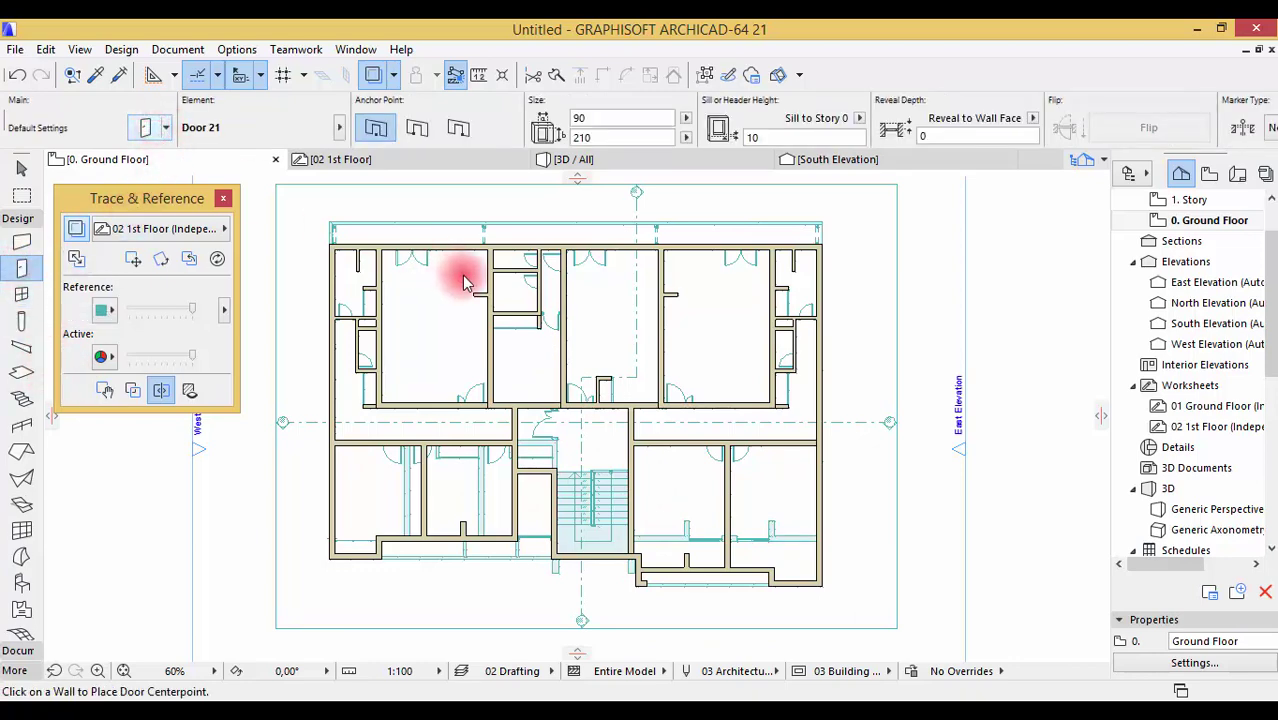
key("ctrl+t")
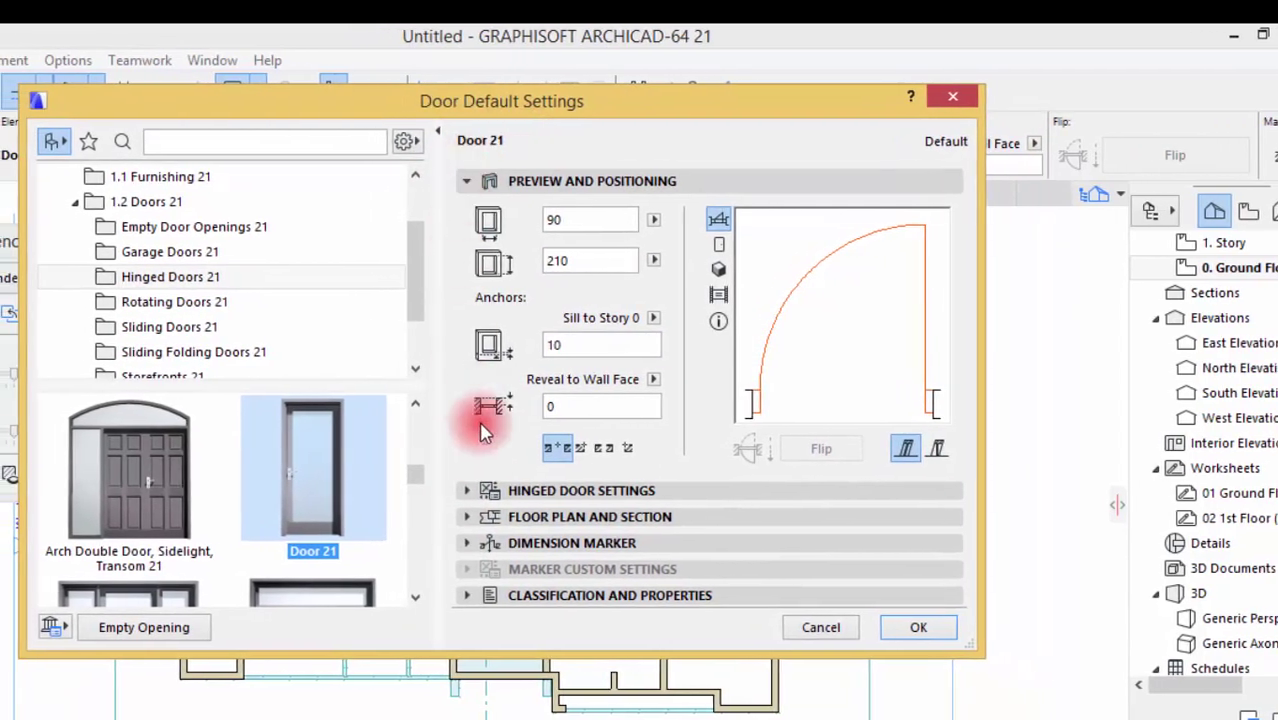
left_click(474, 492)
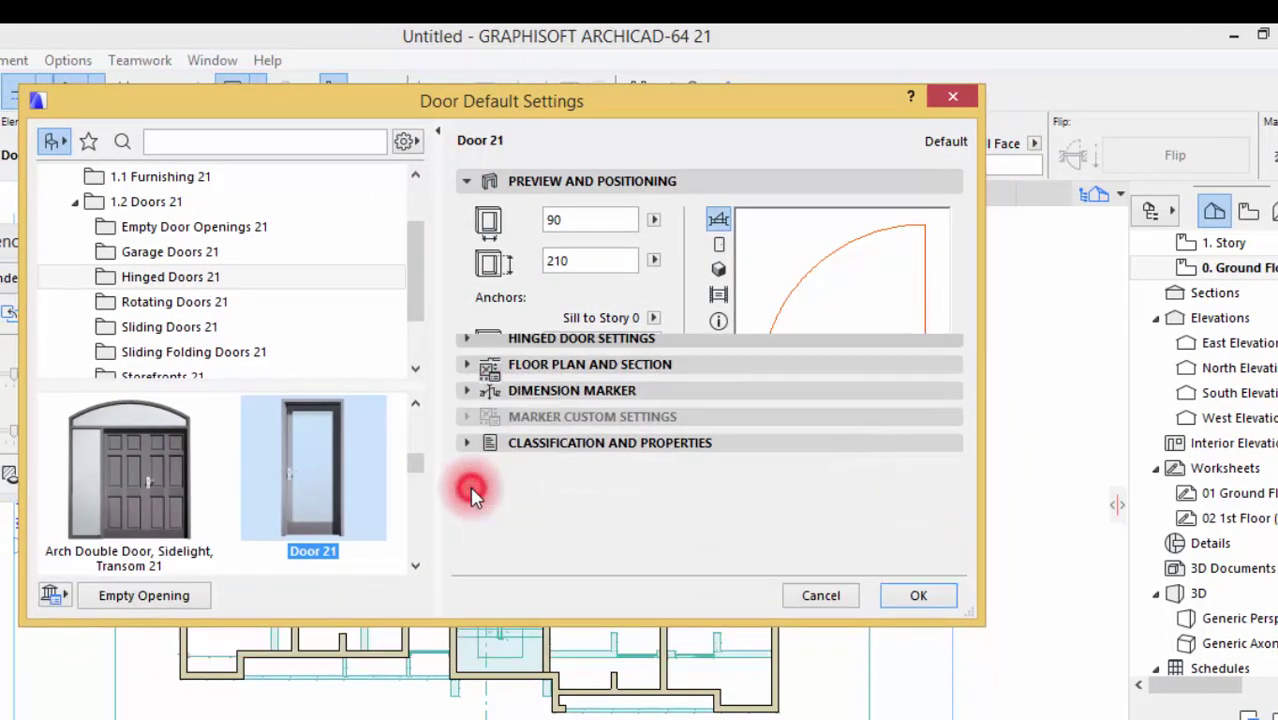
- Browse the Door Leaf styles and keep the No Grid leaf
left_click(548, 368)
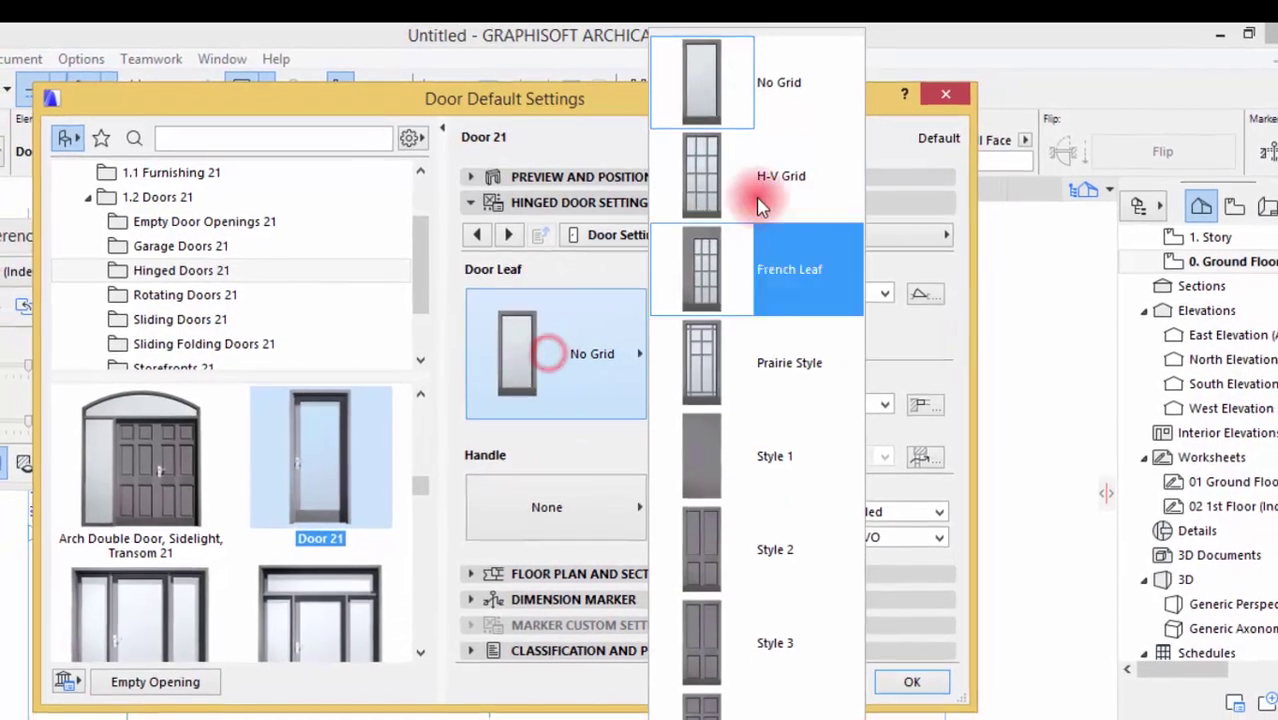
scroll(691, 380, "down", 3)
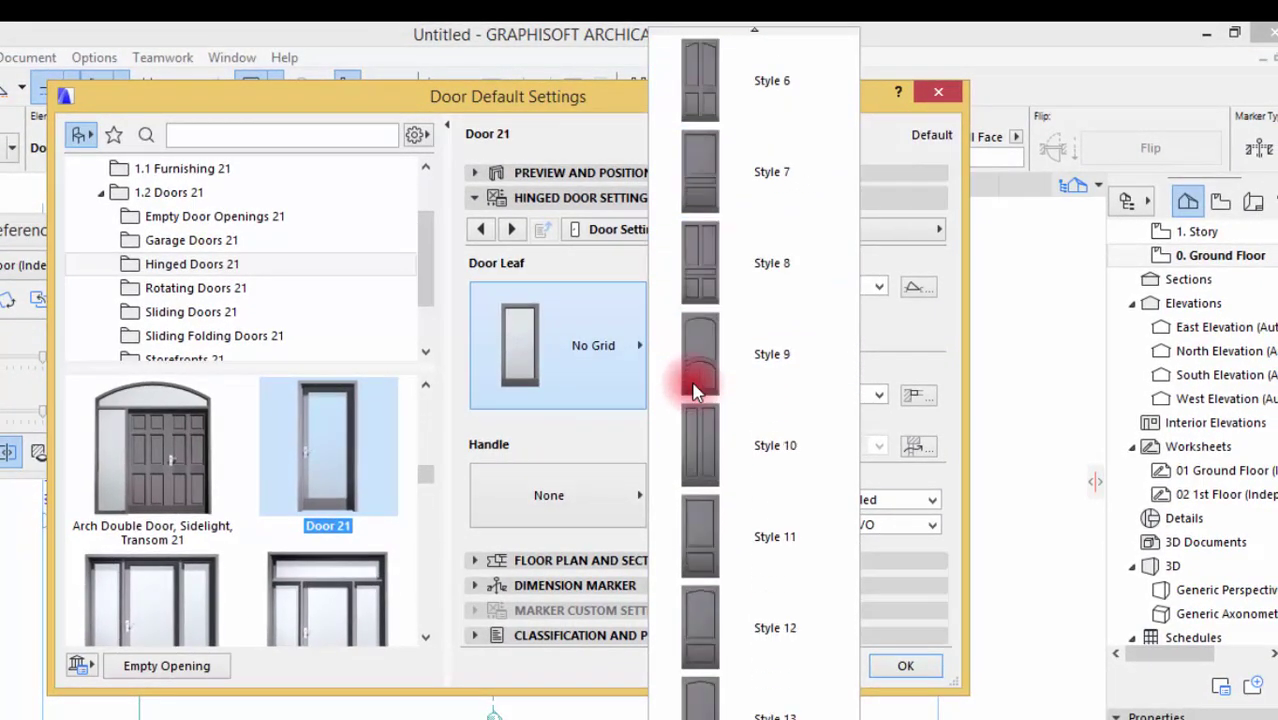
scroll(697, 388, "down", 3)
scroll(697, 388, "down", 2)
scroll(697, 388, "up", 1)
scroll(697, 388, "up", 3)
scroll(697, 388, "down", 2)
scroll(697, 388, "down", 3)
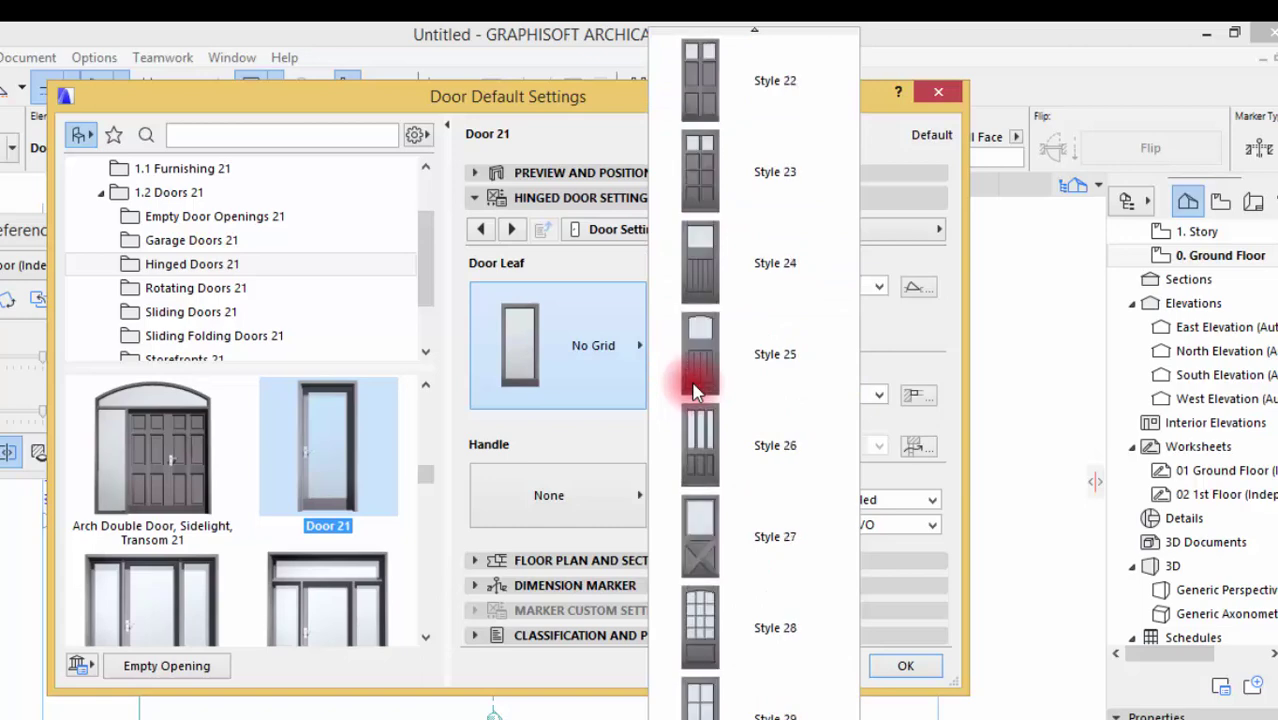
left_click(582, 258)
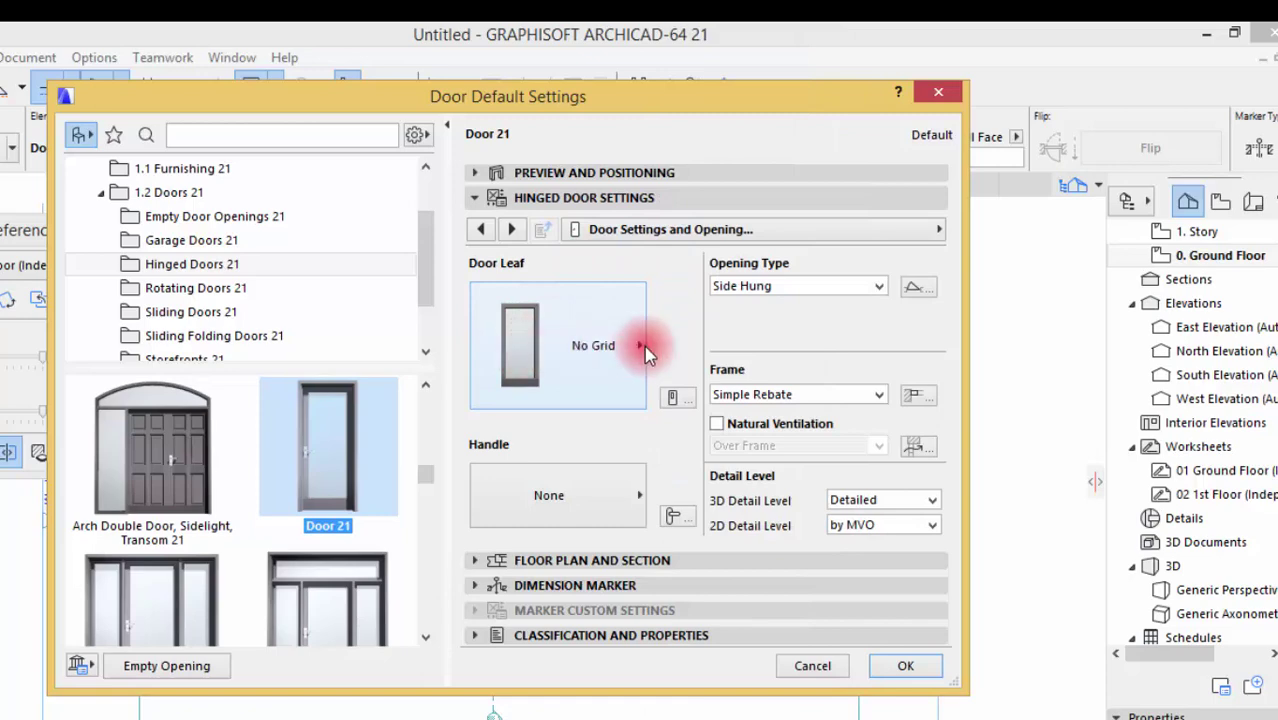
- Page through the Hinged Door Settings to the Handle and Kick Board page
left_click(513, 232)
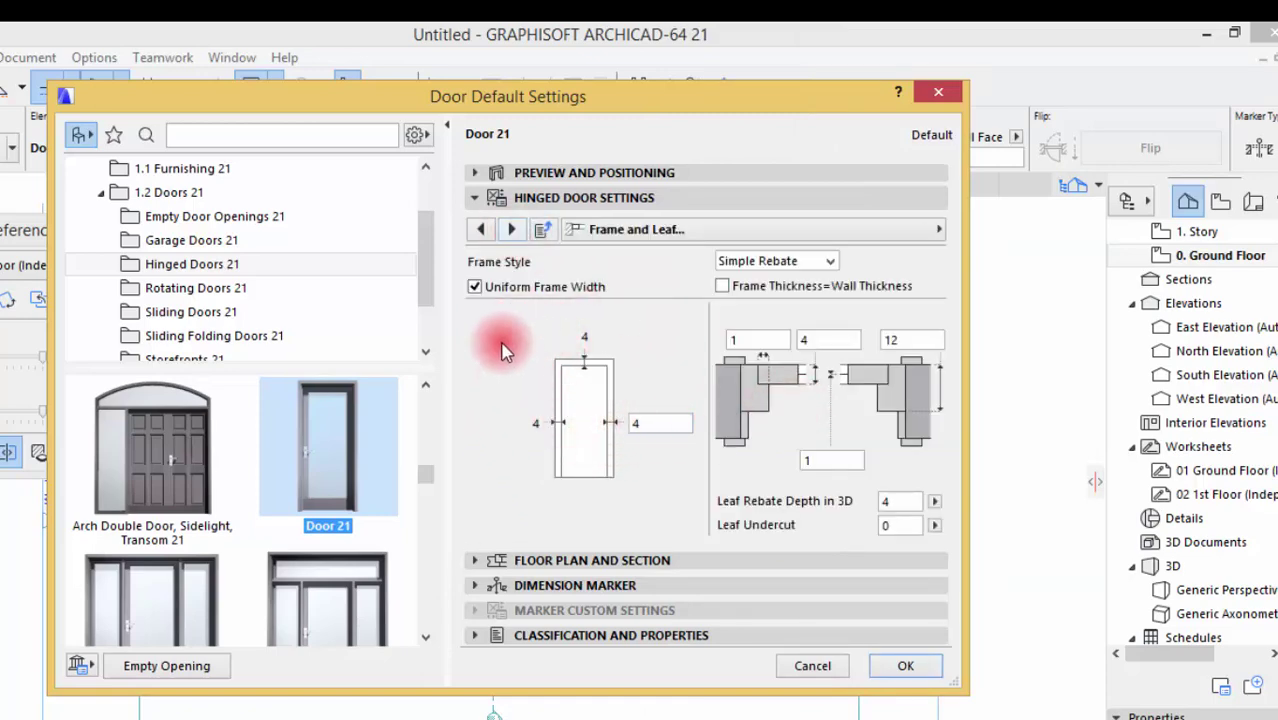
left_click(760, 236)
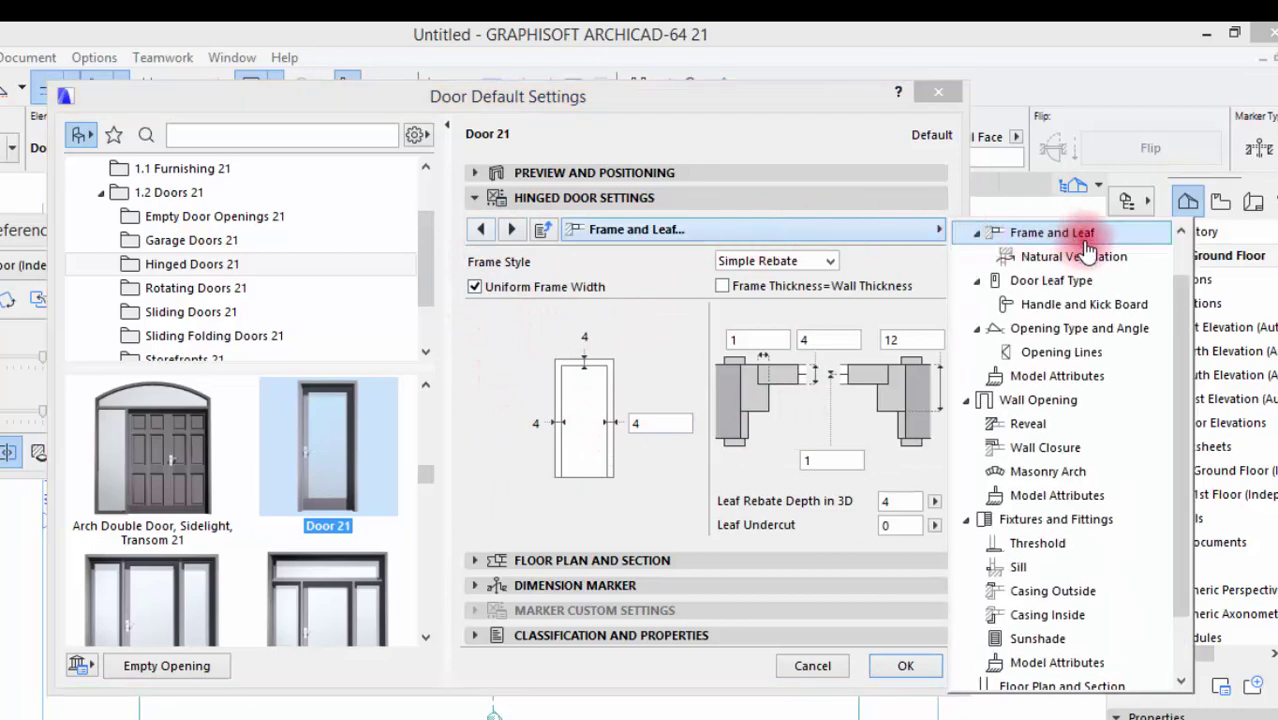
left_click(905, 232)
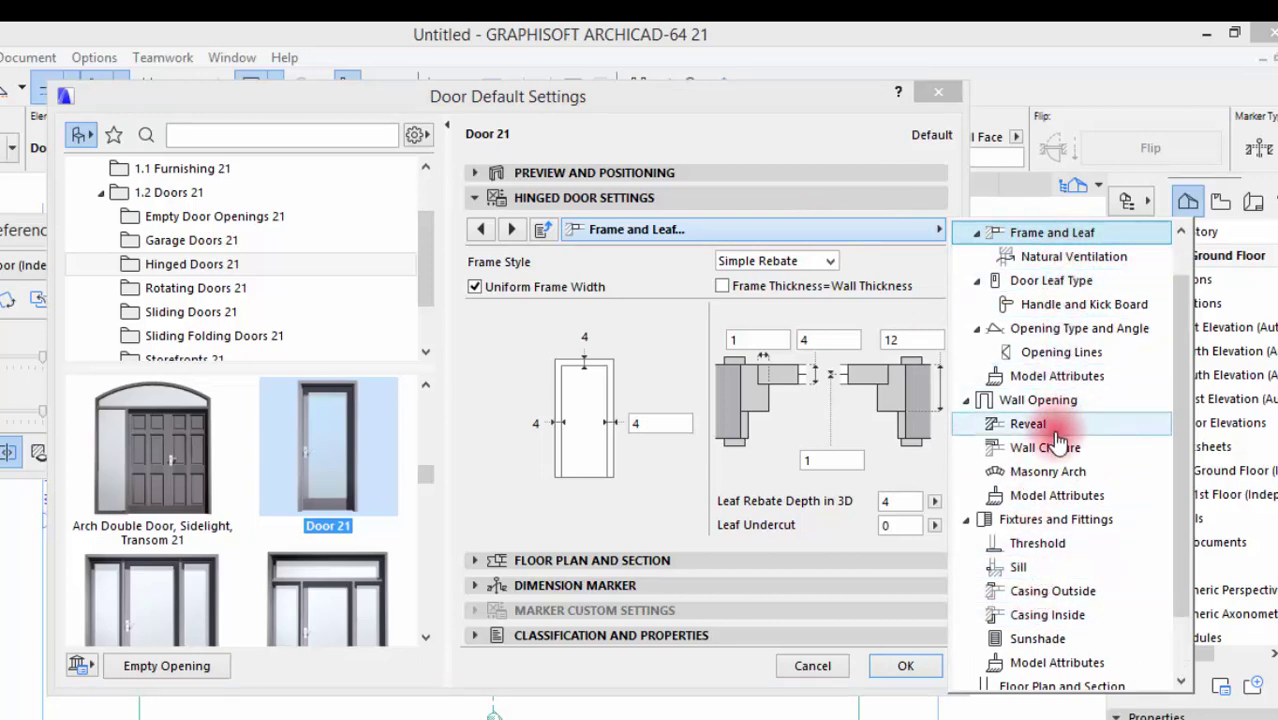
left_click(650, 321)
left_click(513, 232)
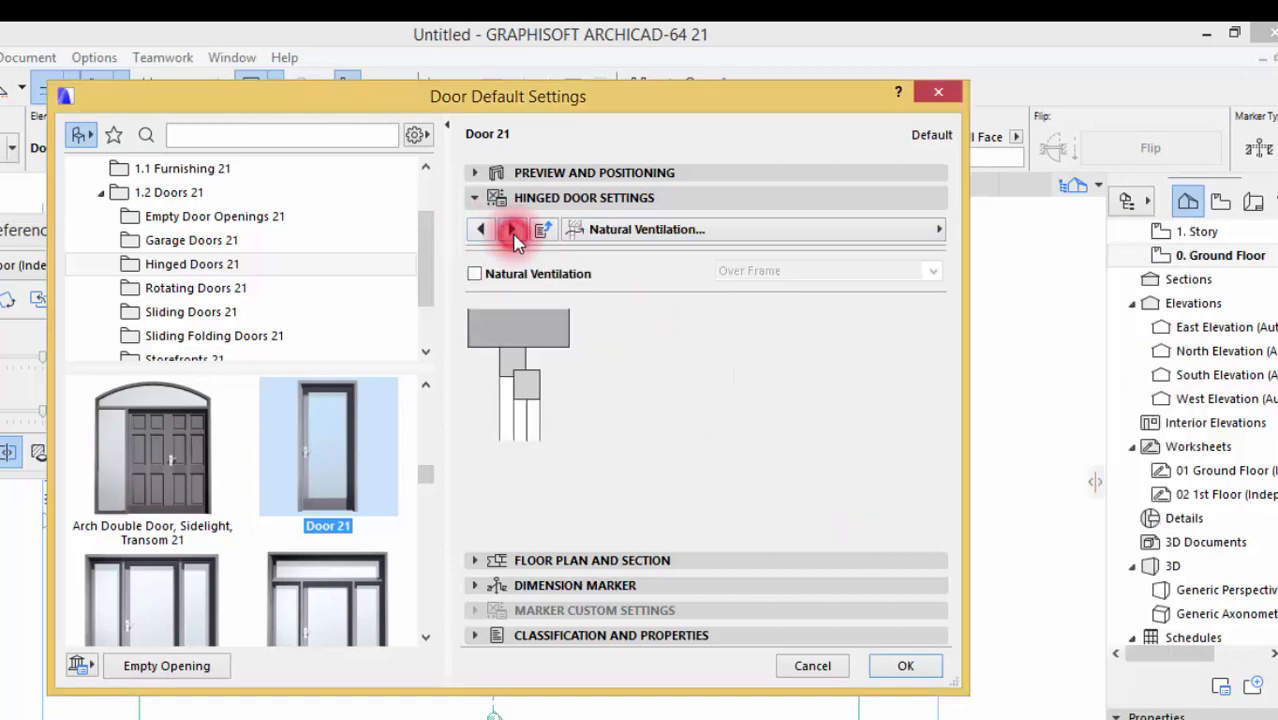
left_click(512, 231)
left_click(512, 232)
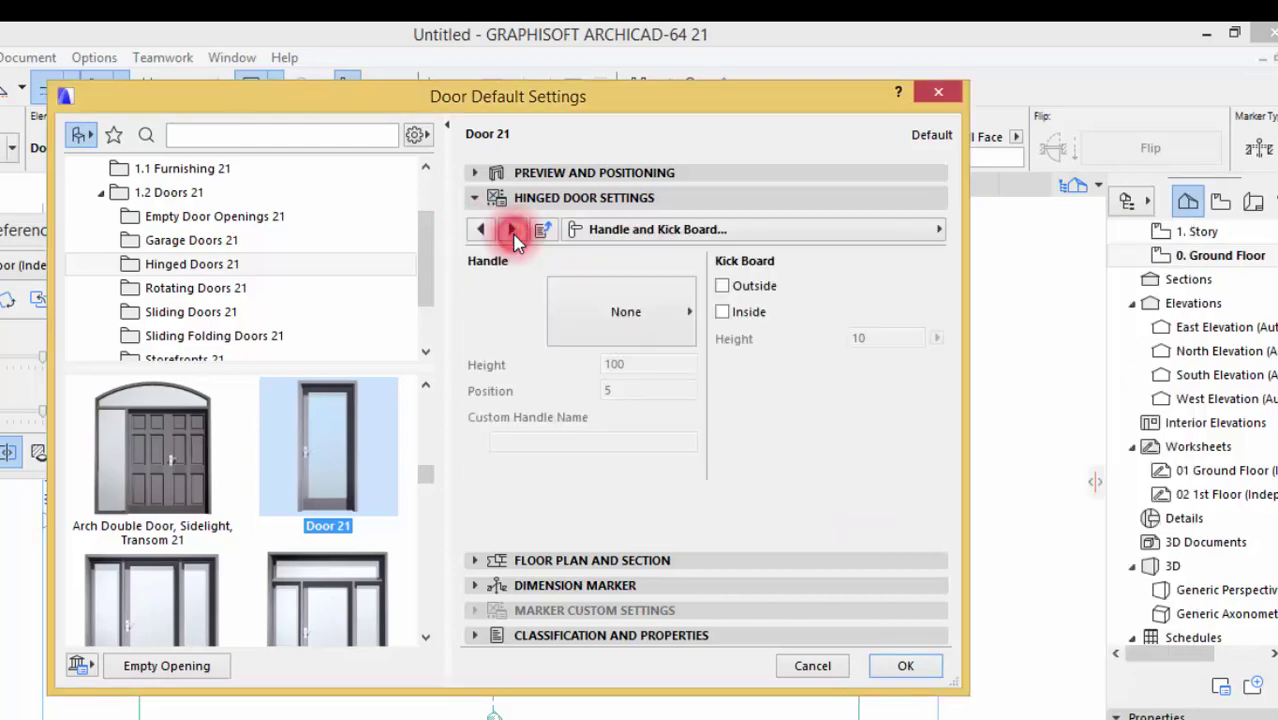
- Give the door a Knob 3 handle; review Side Hung opening, 90° 2D and 0° 3D angles
left_click(622, 300)
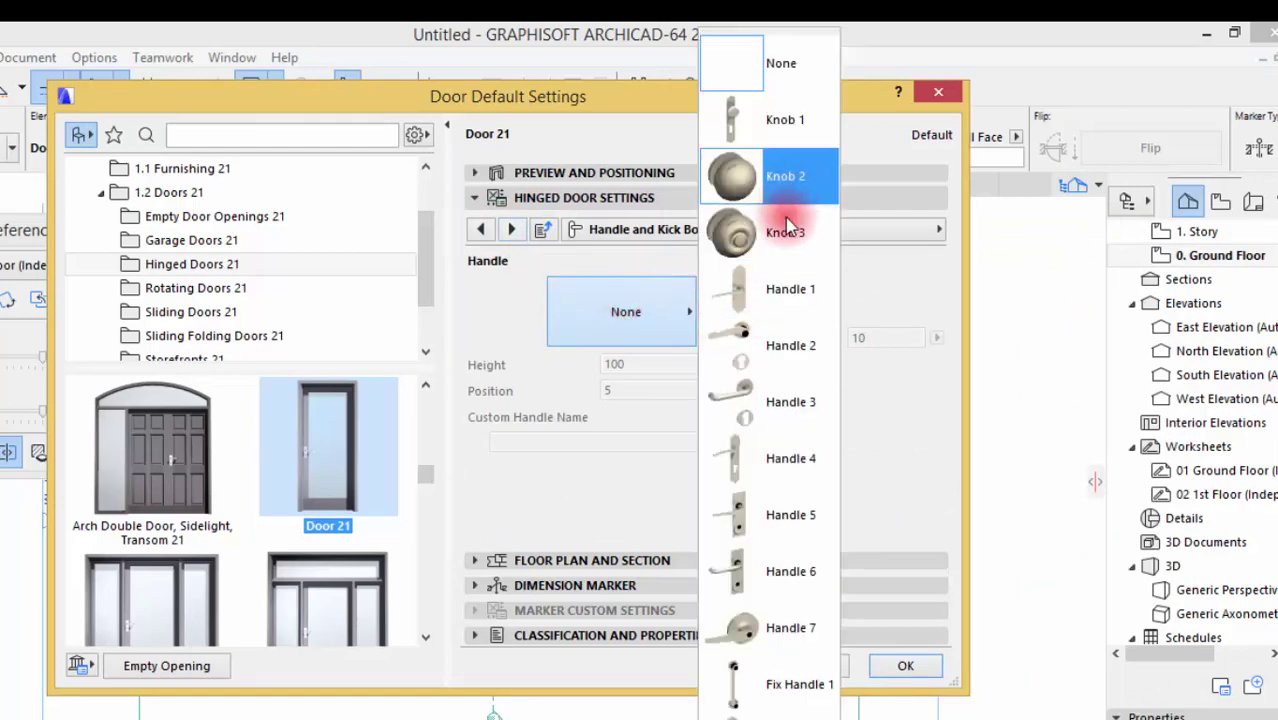
left_click(782, 232)
left_click(512, 231)
left_click(512, 231)
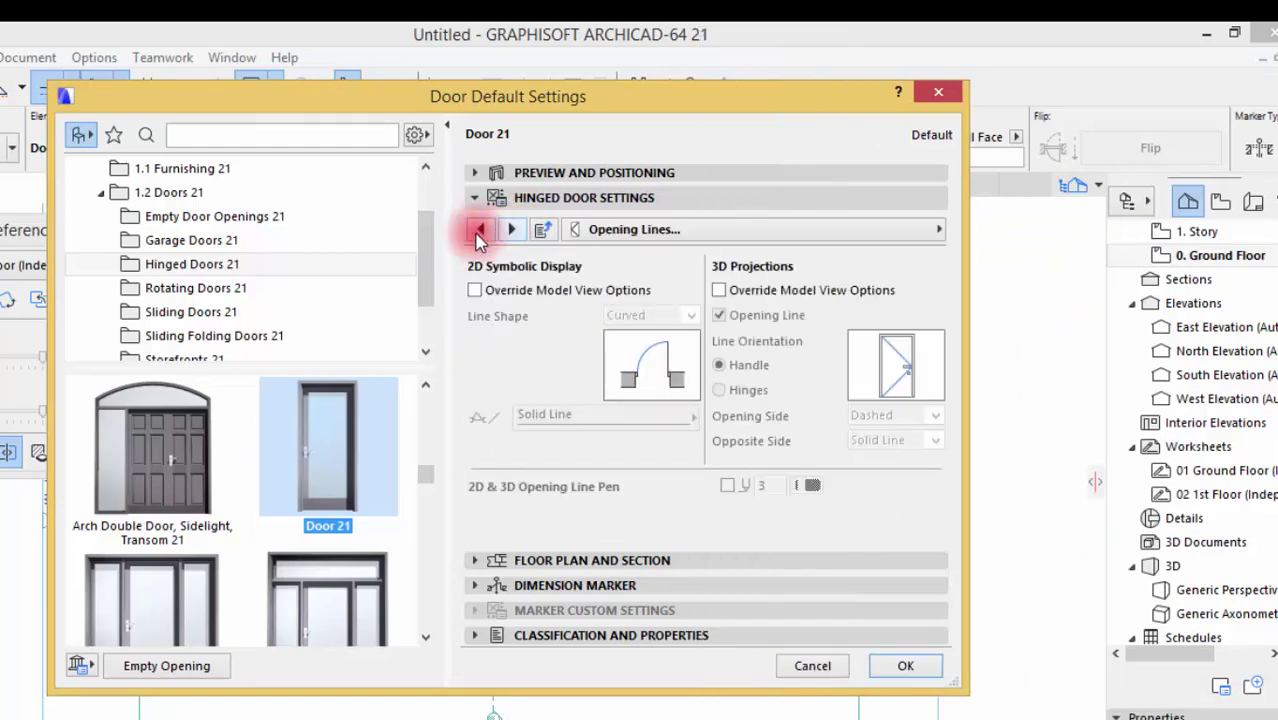
left_click(479, 232)
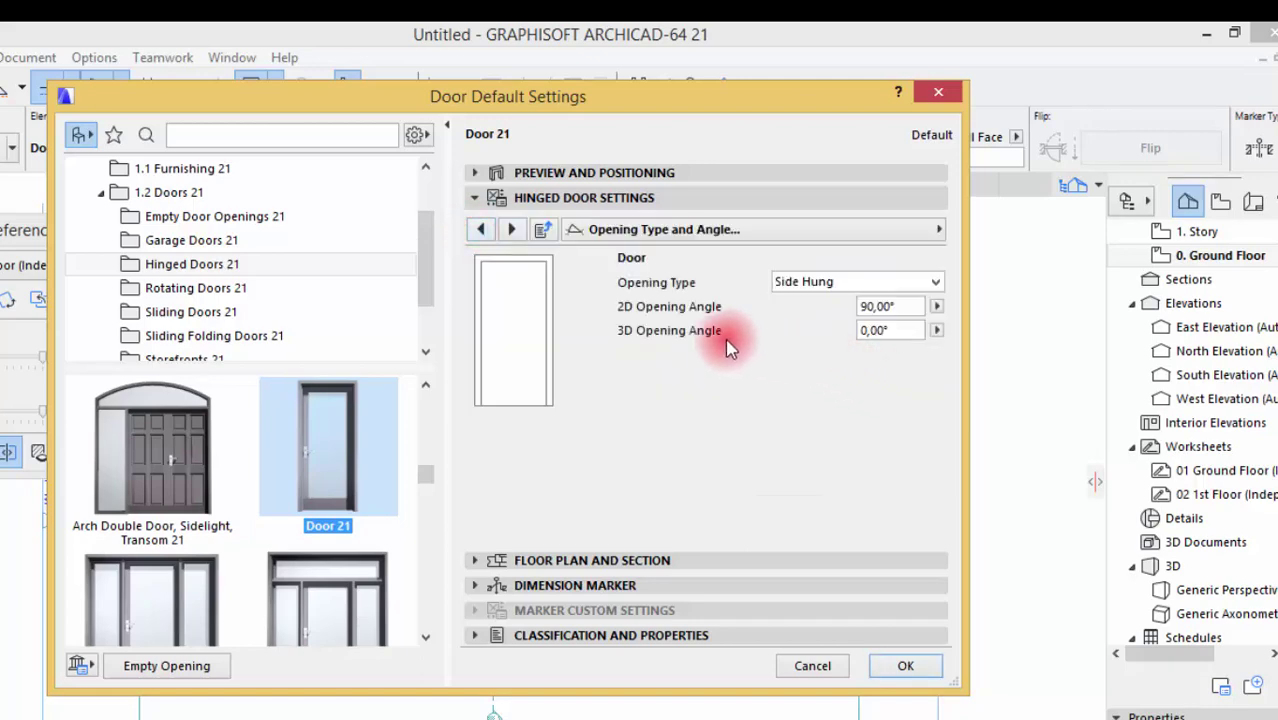
double_click(878, 330)
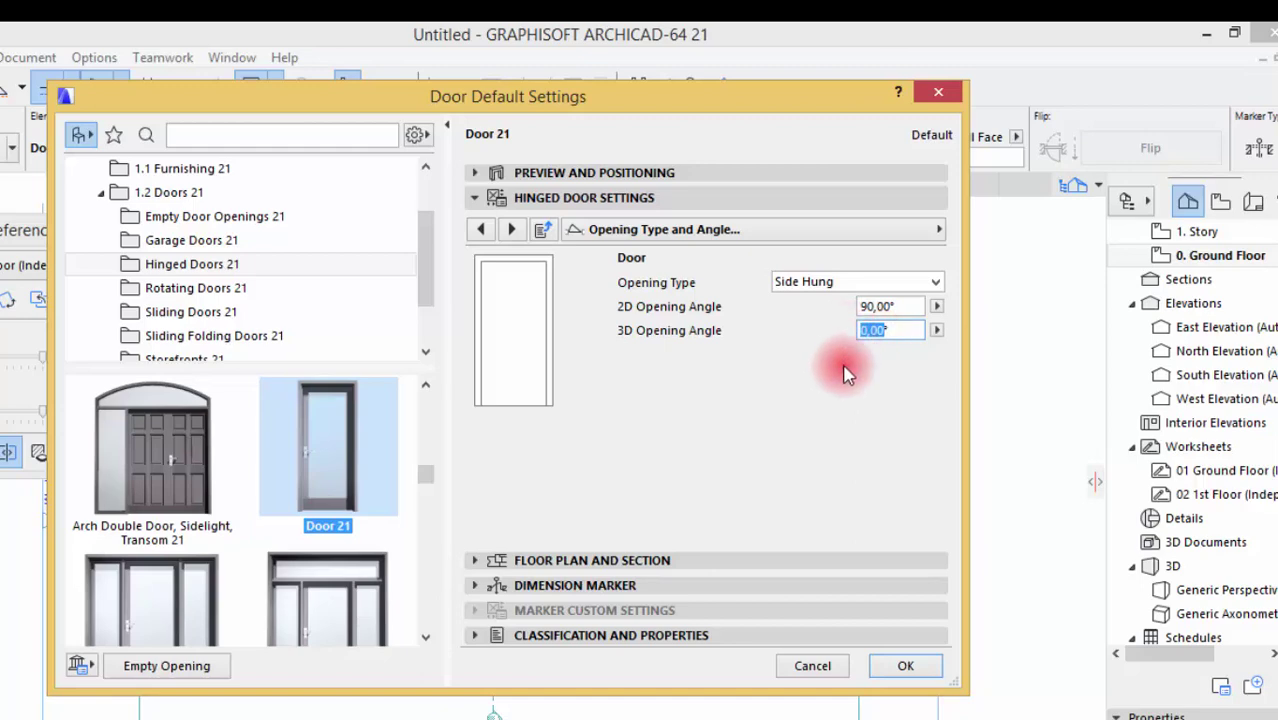
- Make door surfaces uniform with a Wood - Walnut Vertical outside frame
left_click(511, 230)
left_click(511, 230)
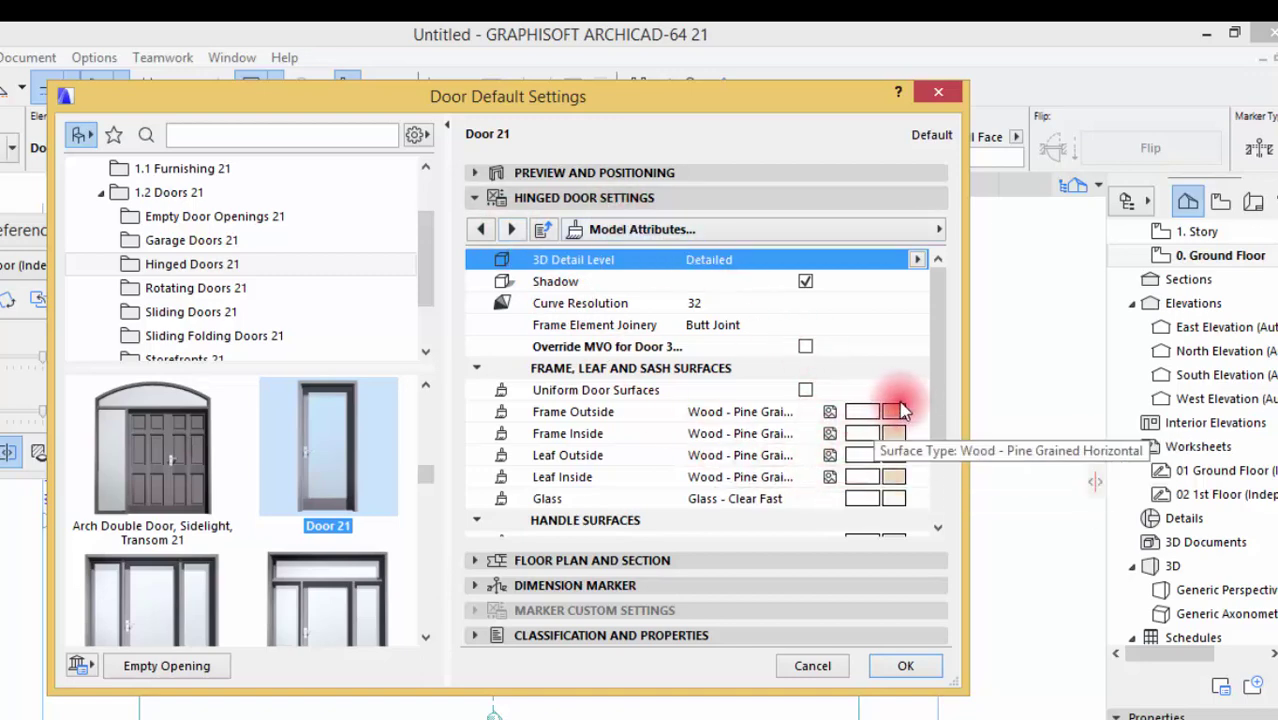
left_click(806, 391)
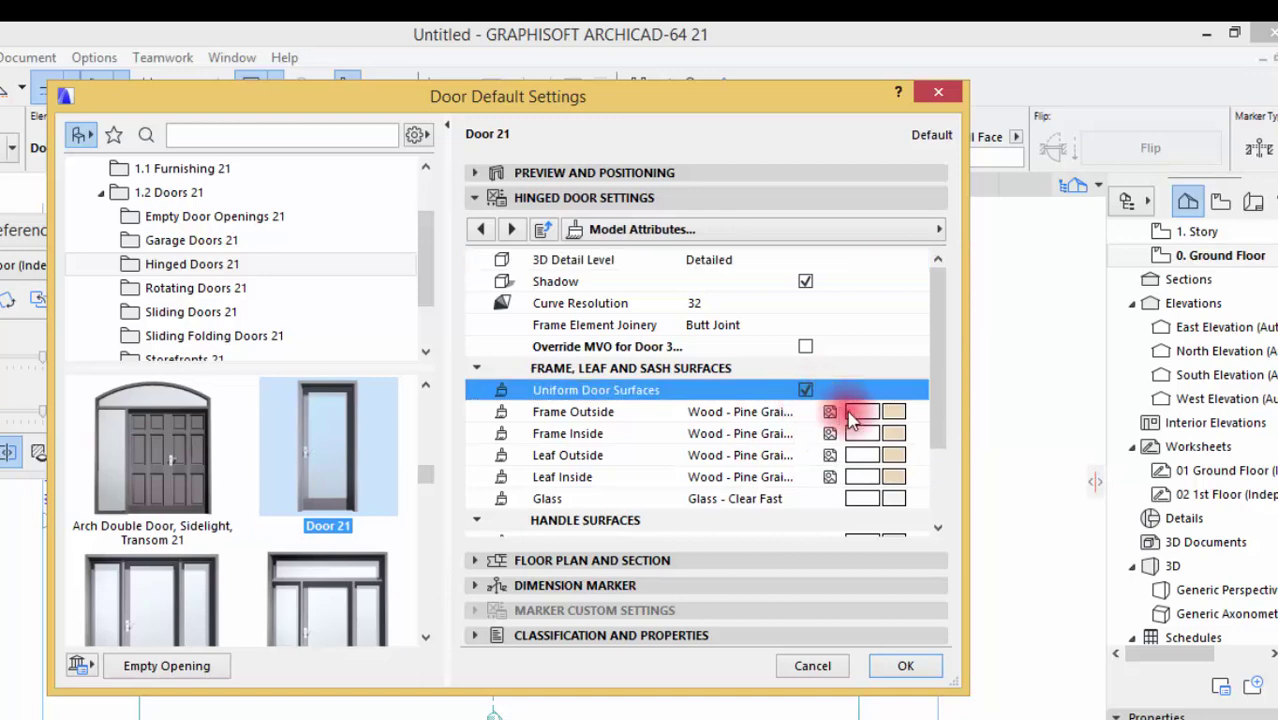
left_click(895, 413)
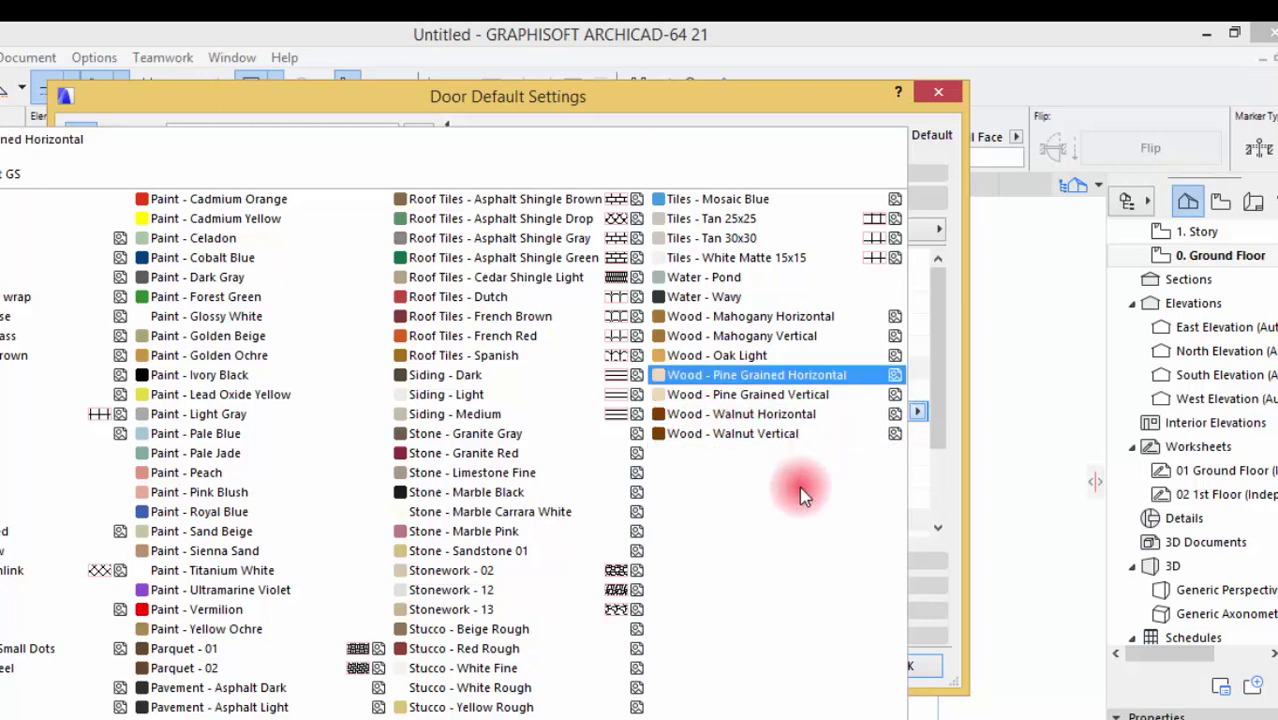
left_click(741, 444)
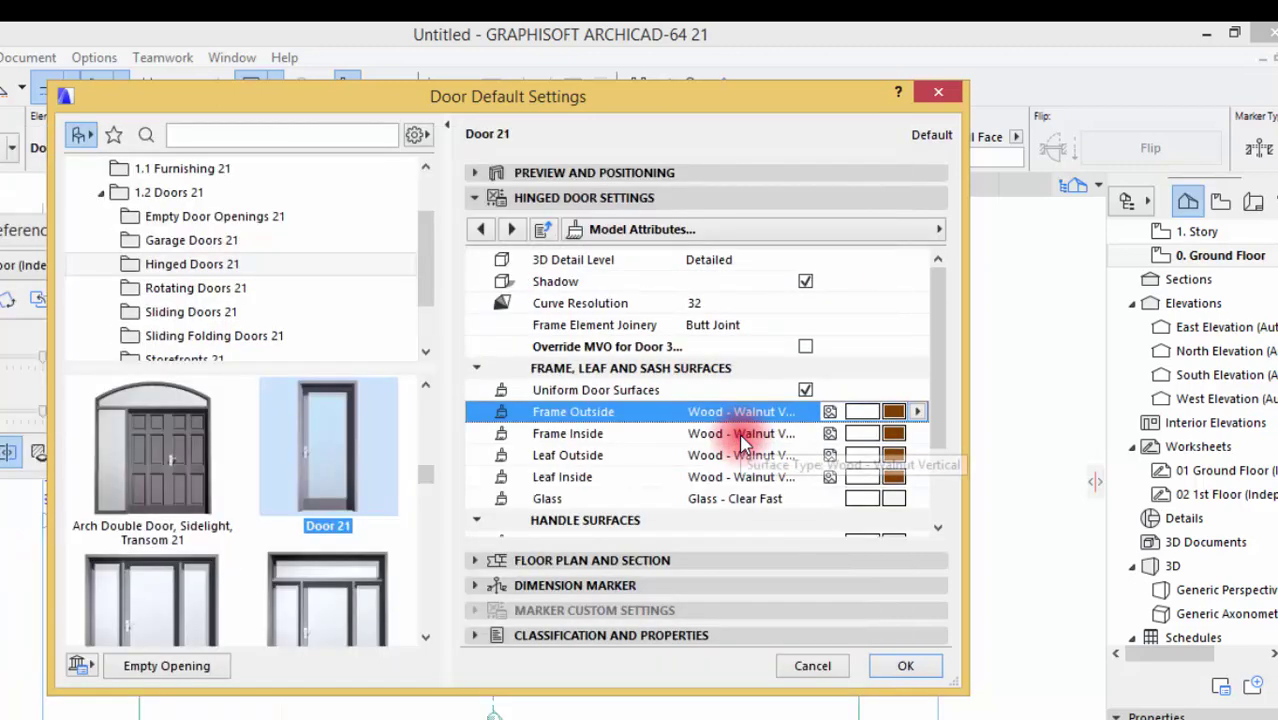
left_click(805, 390)
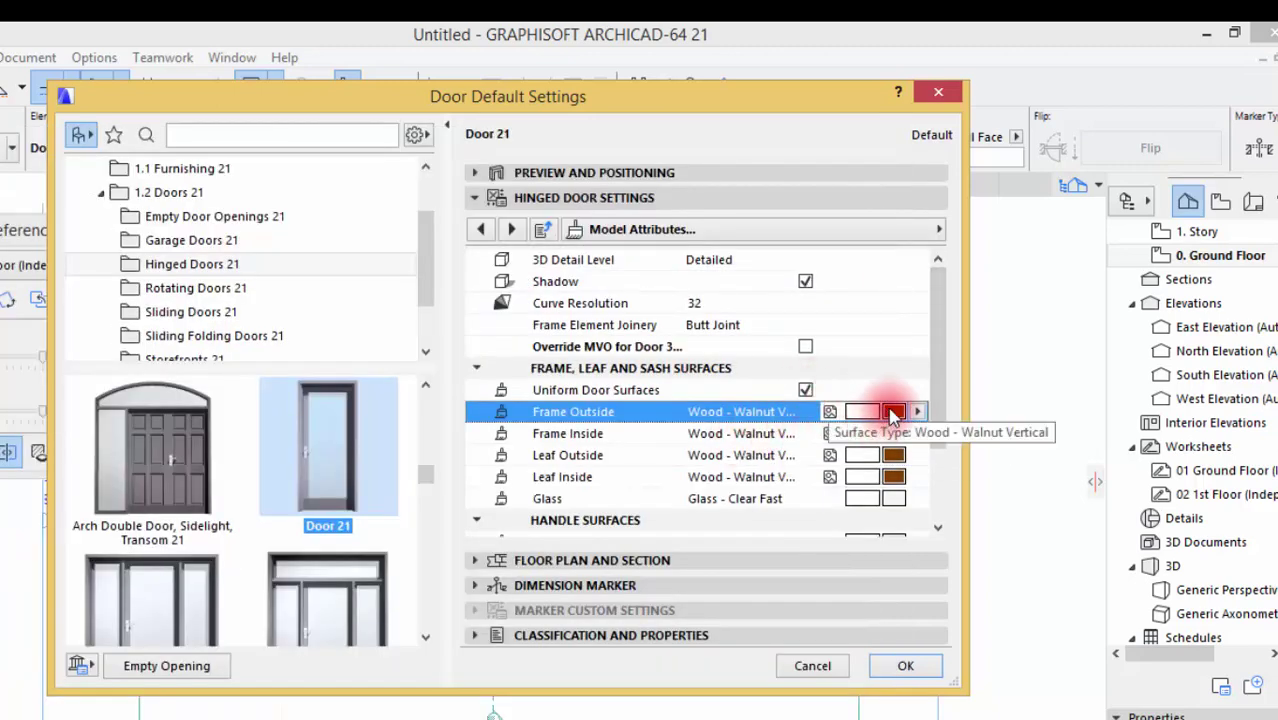
left_click(917, 433)
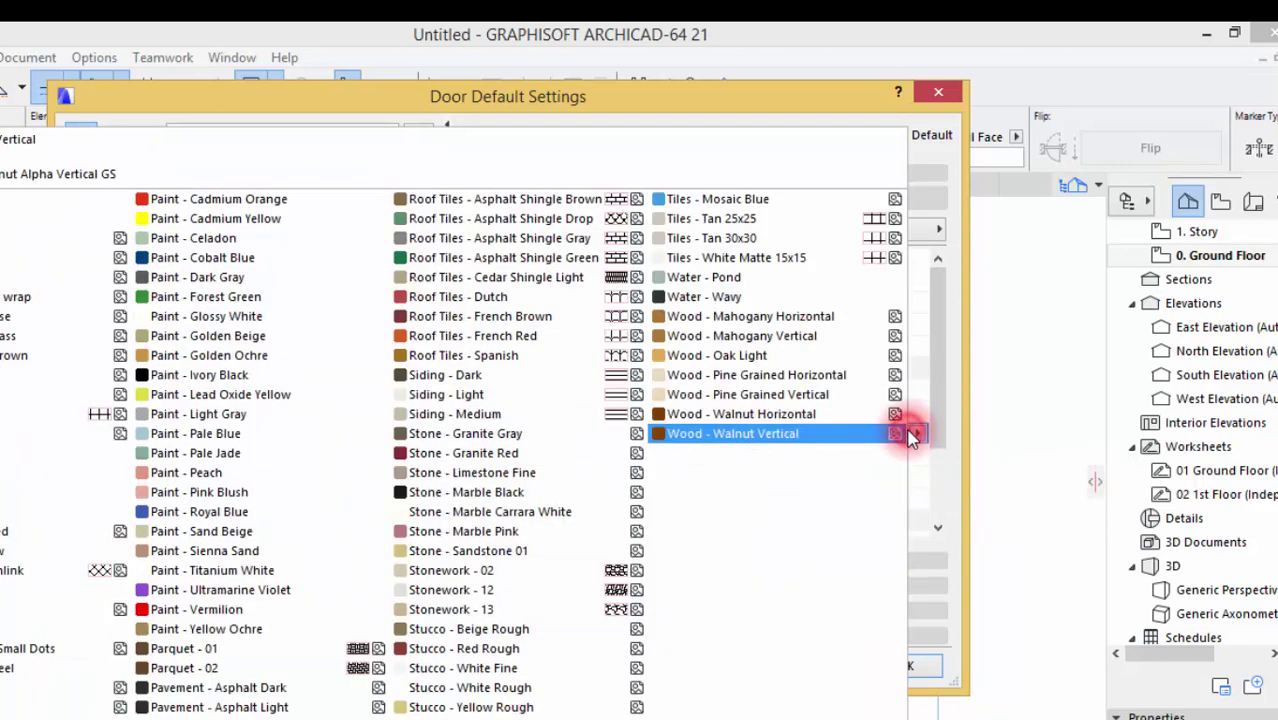
- Check the inner frame and glass surfaces, keeping Clear Fast for the glass
left_click(919, 430)
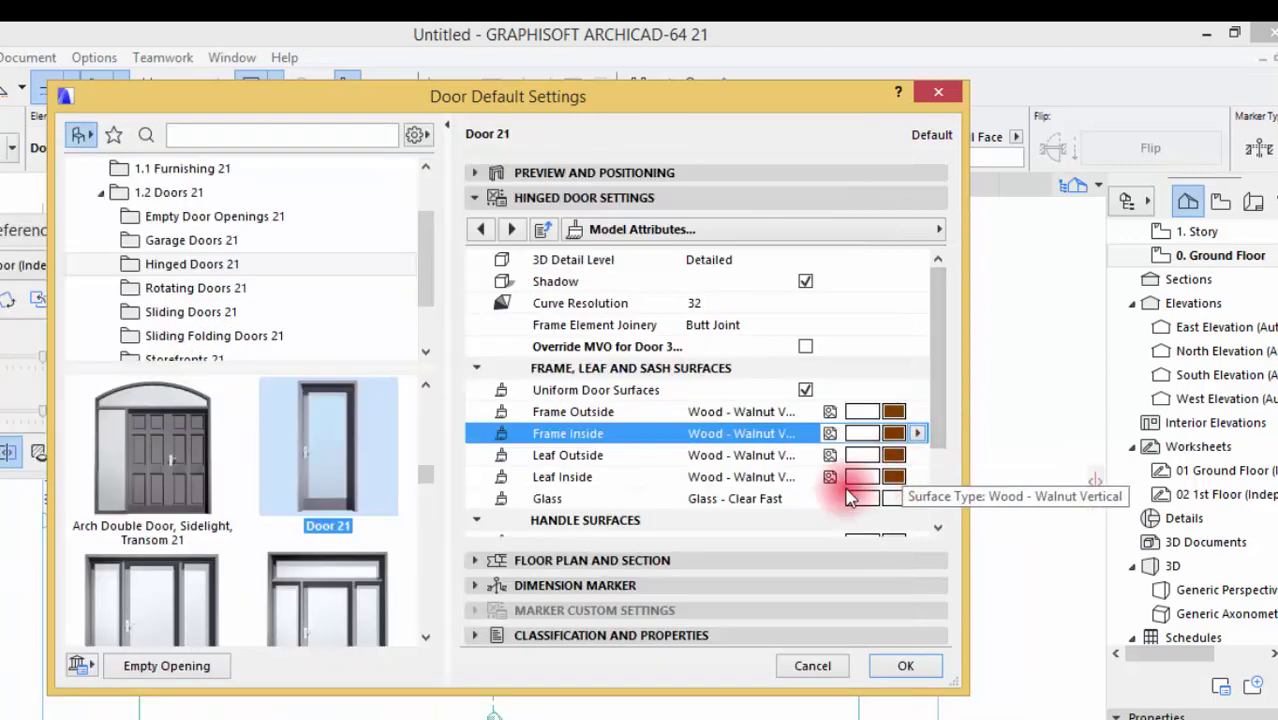
scroll(935, 405, "down", 1)
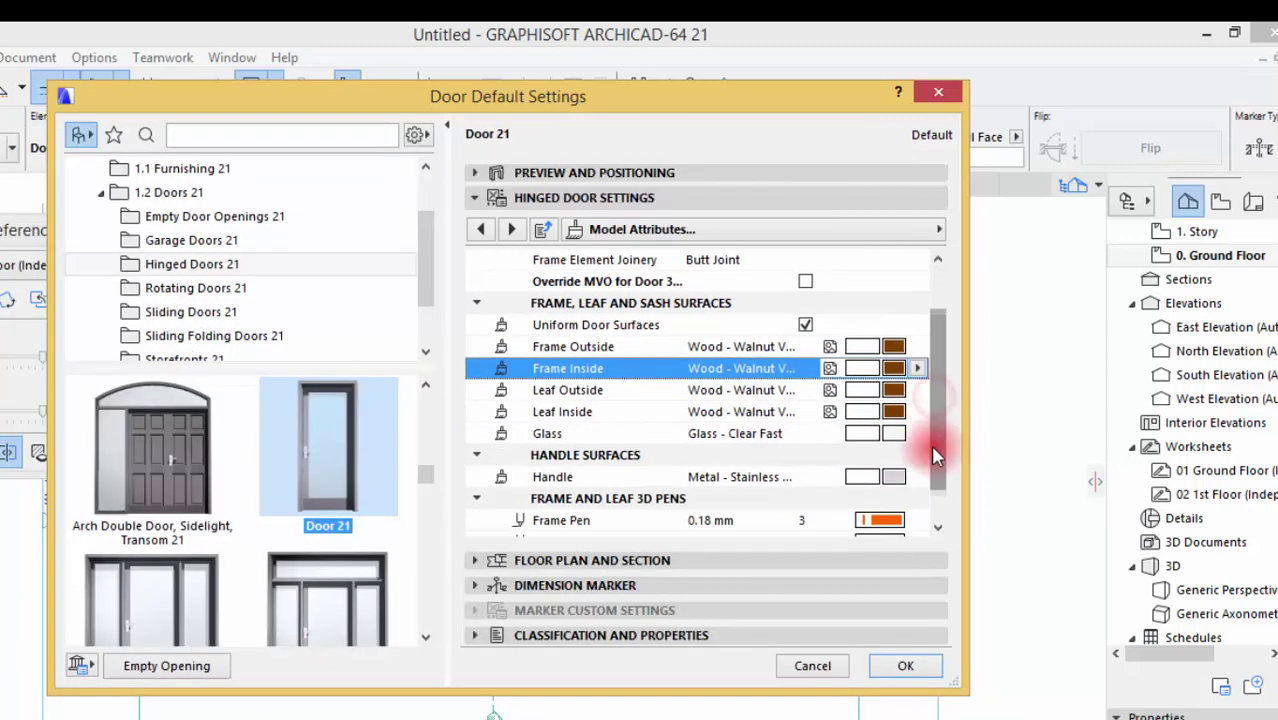
left_click(900, 436)
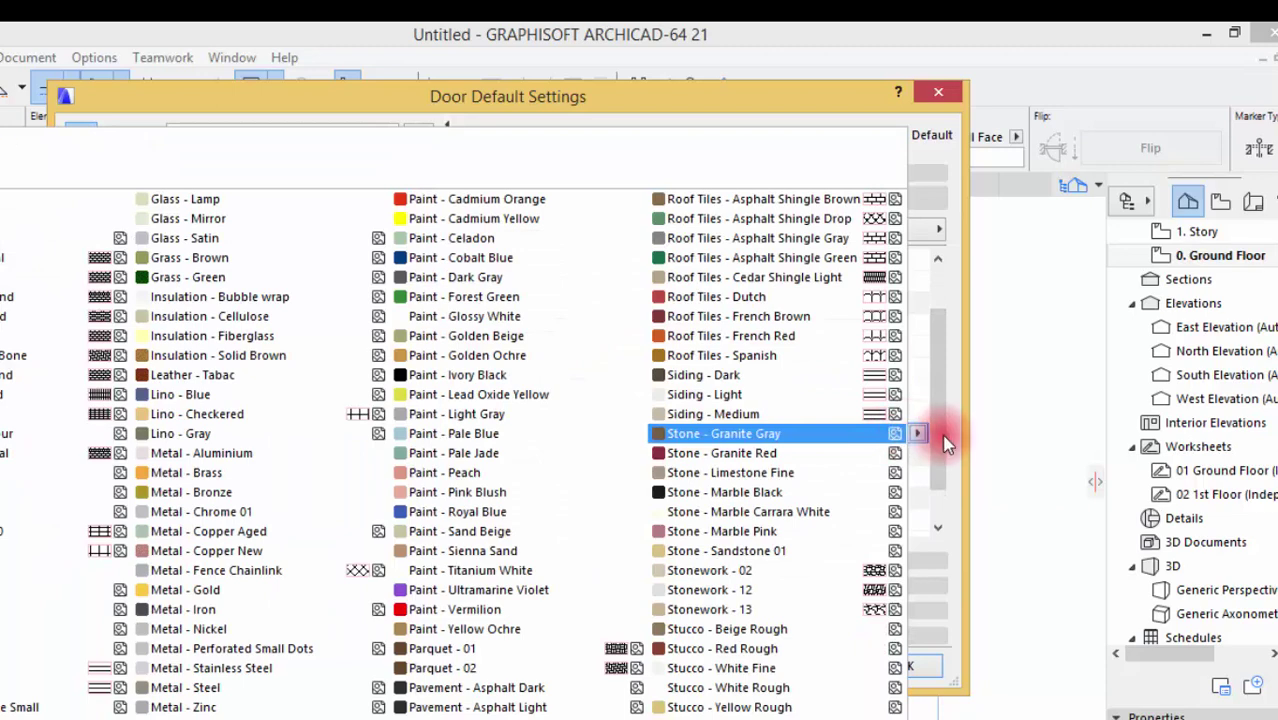
left_click(935, 442)
left_click_drag(935, 440, 945, 390)
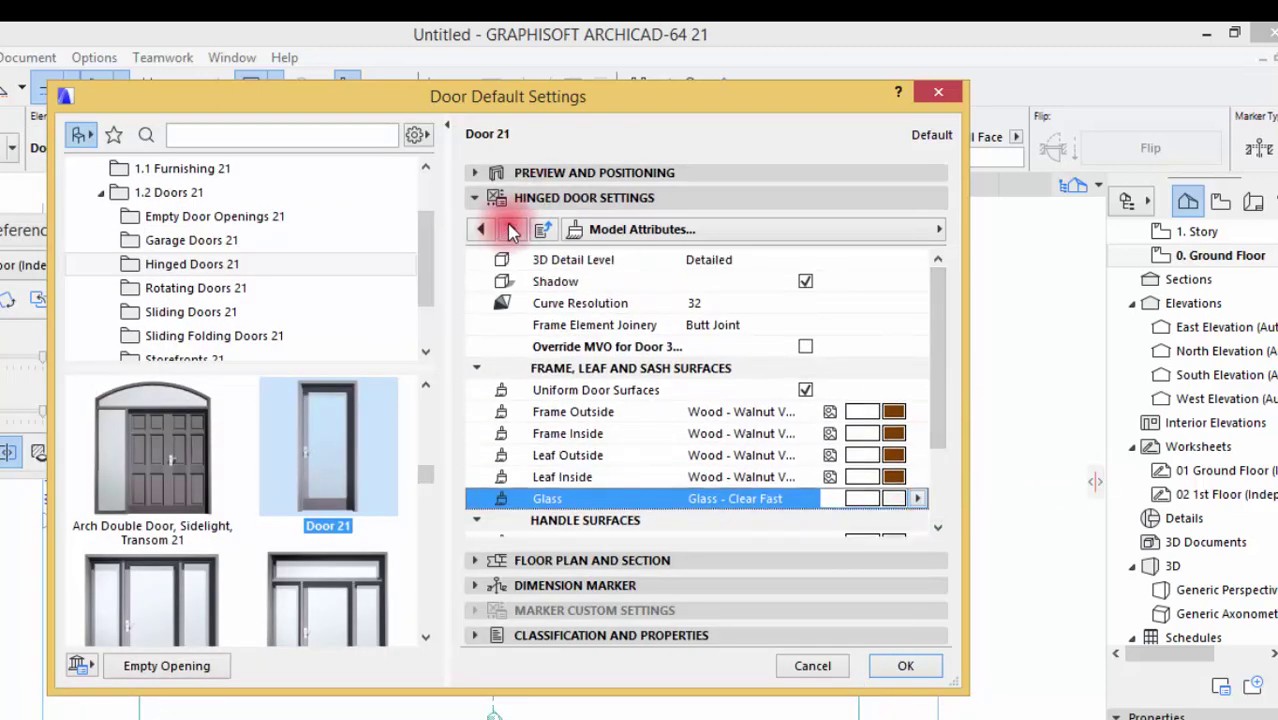
- Review the wall opening and reveal settings, leaving the reveal type unchanged
left_click(511, 229)
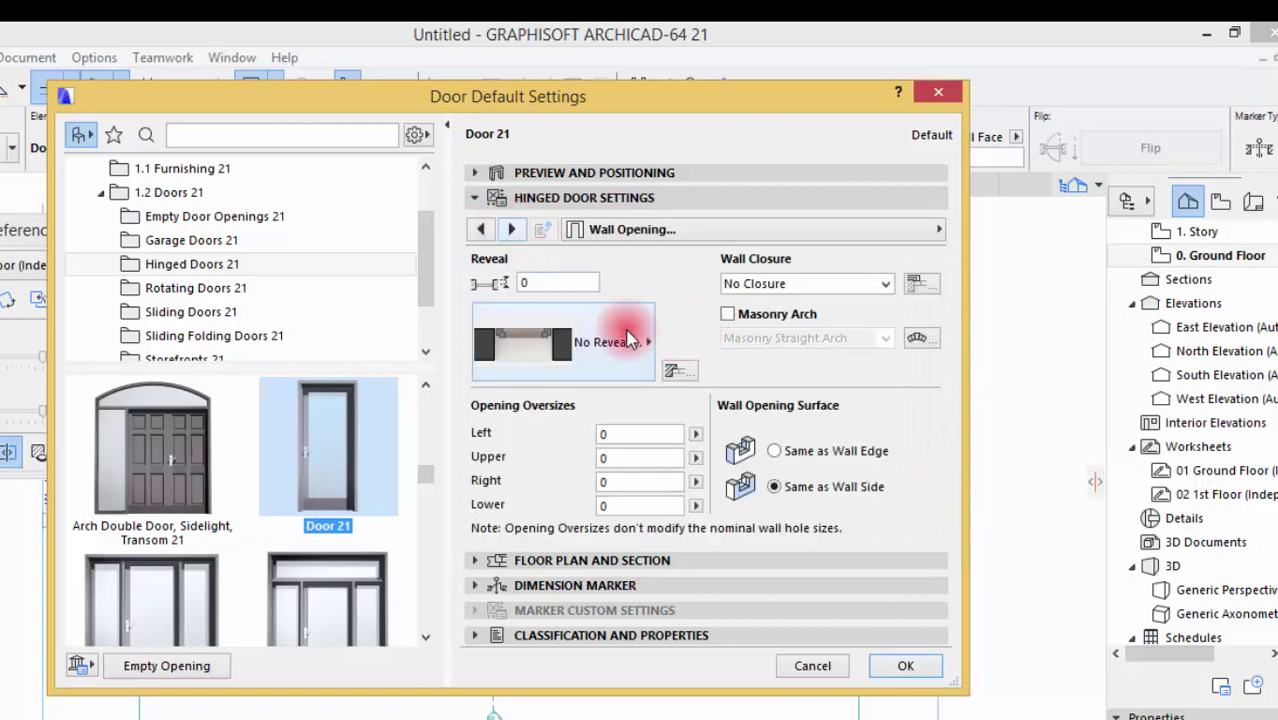
left_click(645, 340)
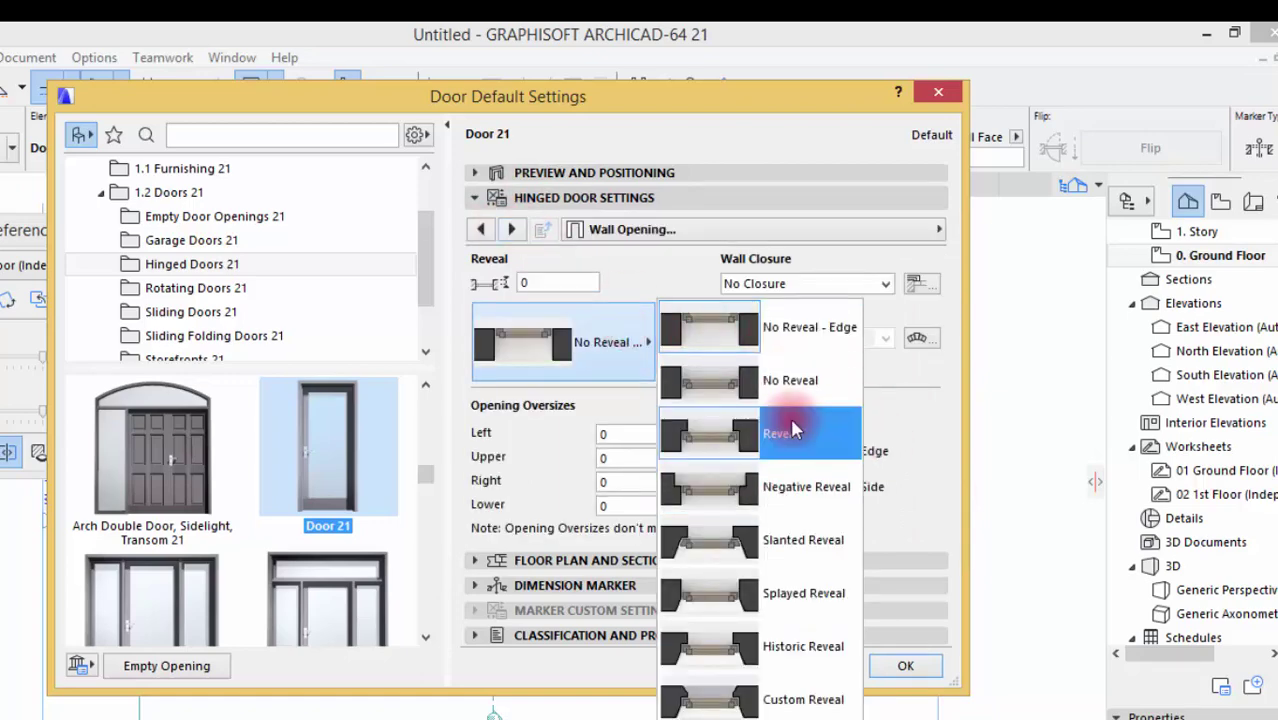
left_click(897, 413)
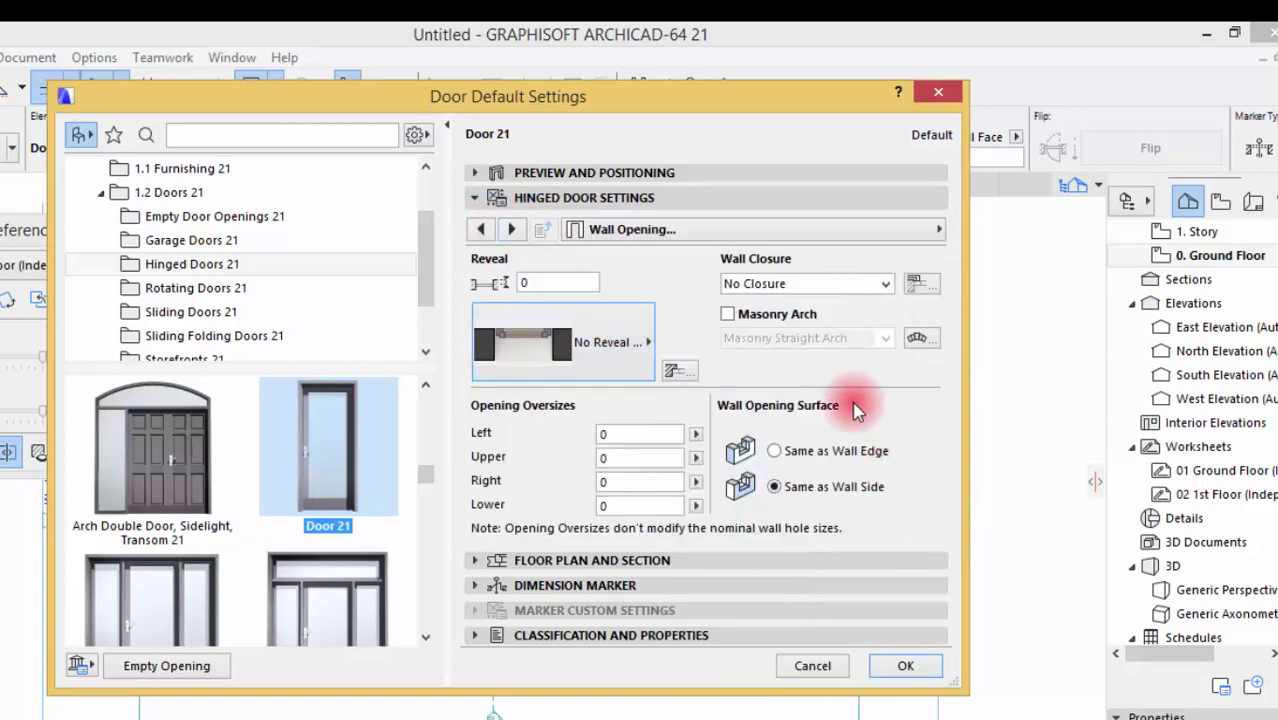
left_click(512, 230)
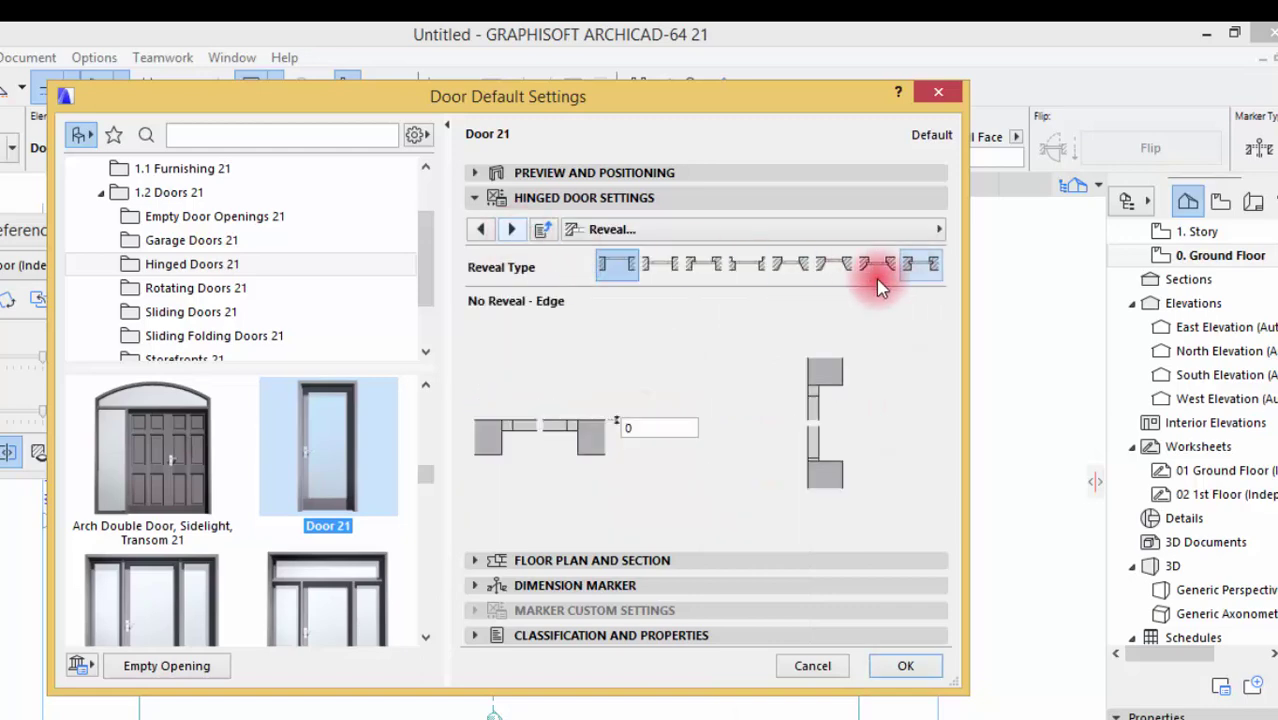
left_click(513, 230)
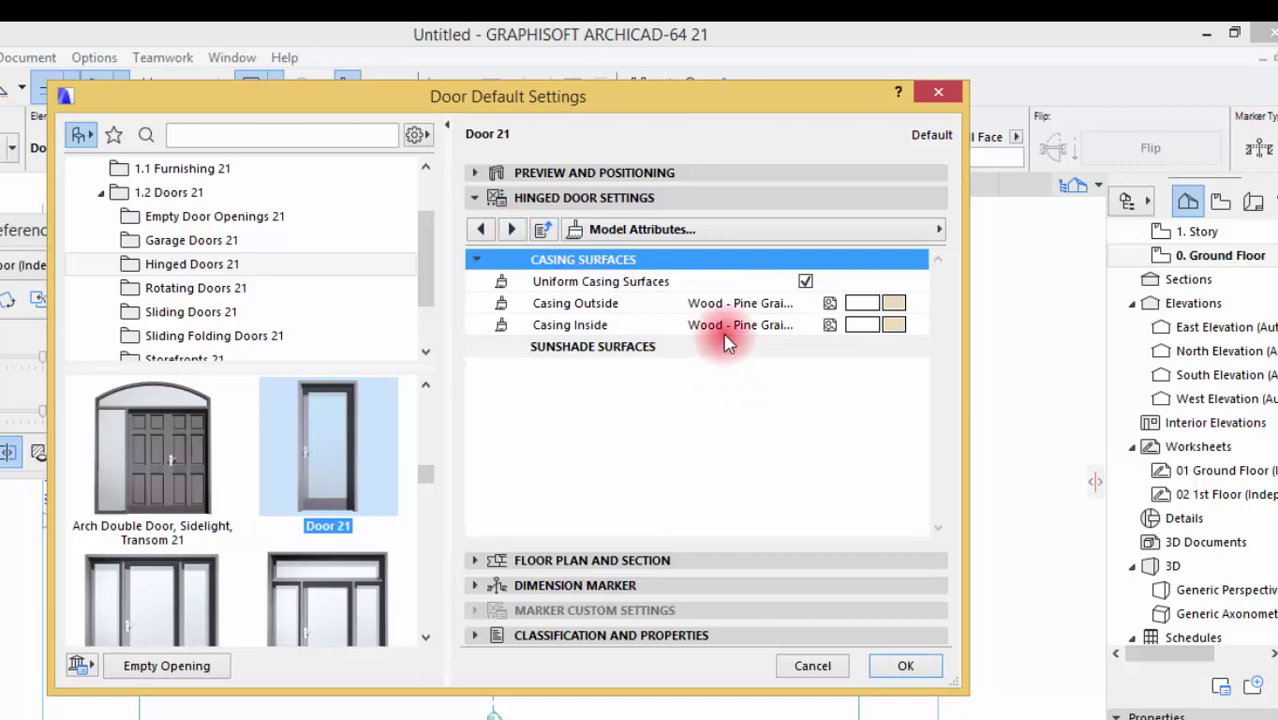
- Switch off the inside and outside casings and confirm the Door 21 defaults
left_click(888, 230)
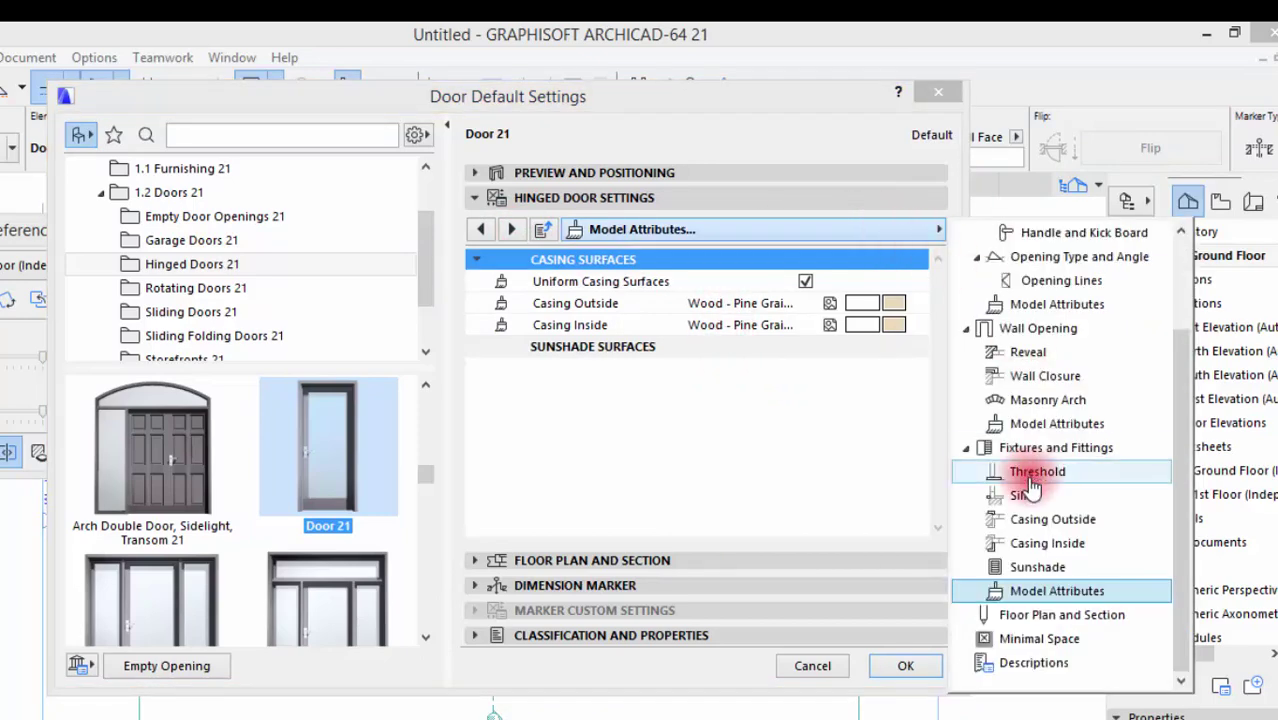
left_click(1036, 548)
left_click(472, 264)
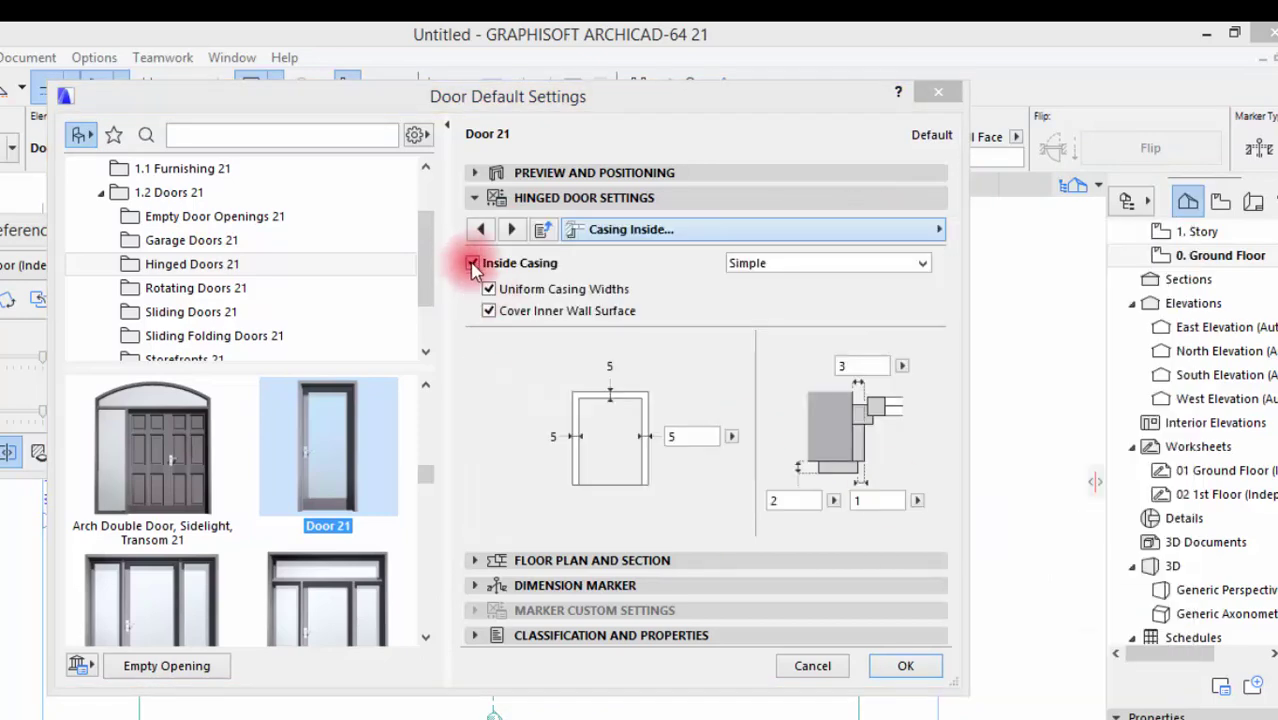
left_click(472, 264)
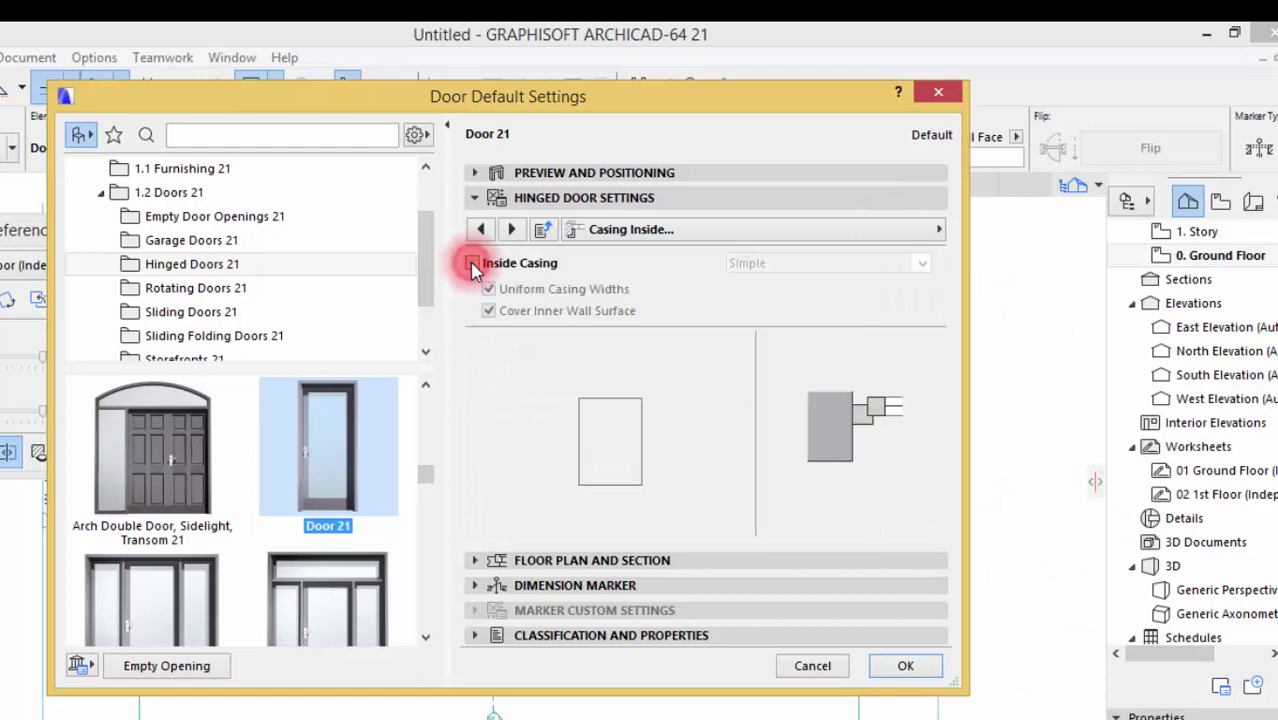
left_click(868, 232)
left_click(1036, 519)
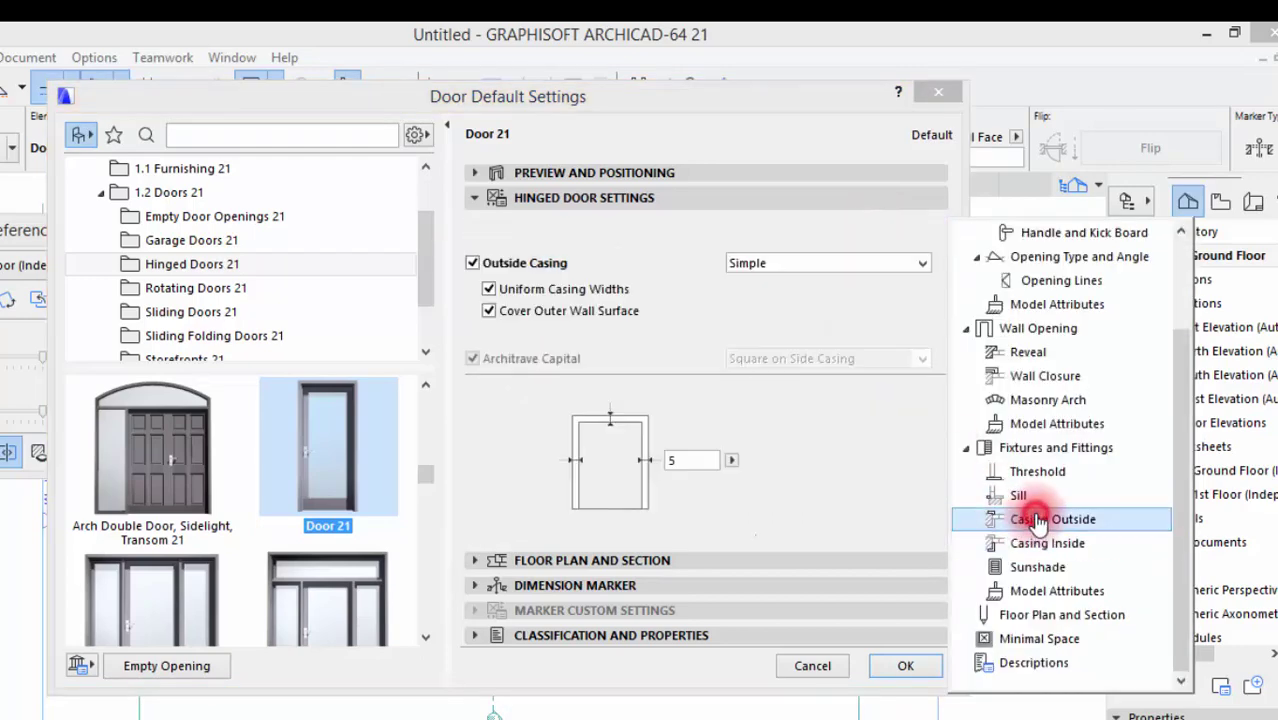
left_click(472, 264)
left_click(472, 264)
left_click(903, 666)
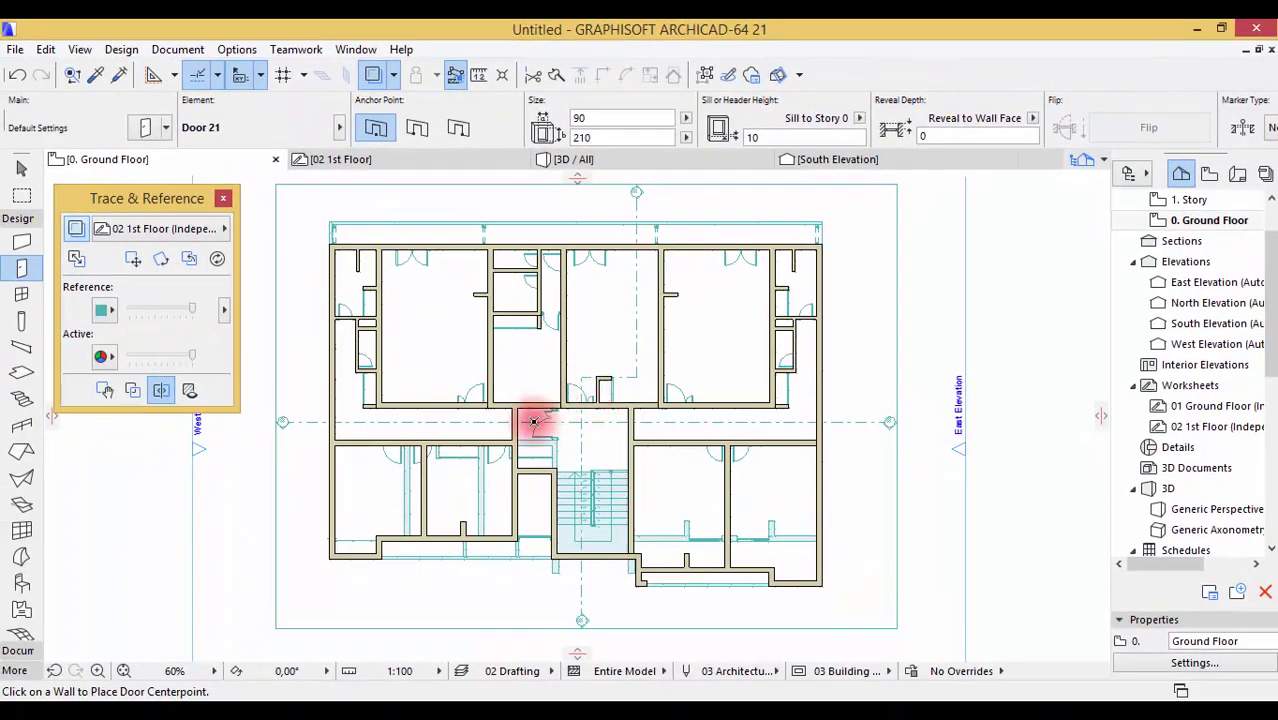
scroll(448, 400, "up", 2)
scroll(448, 400, "up", 2)
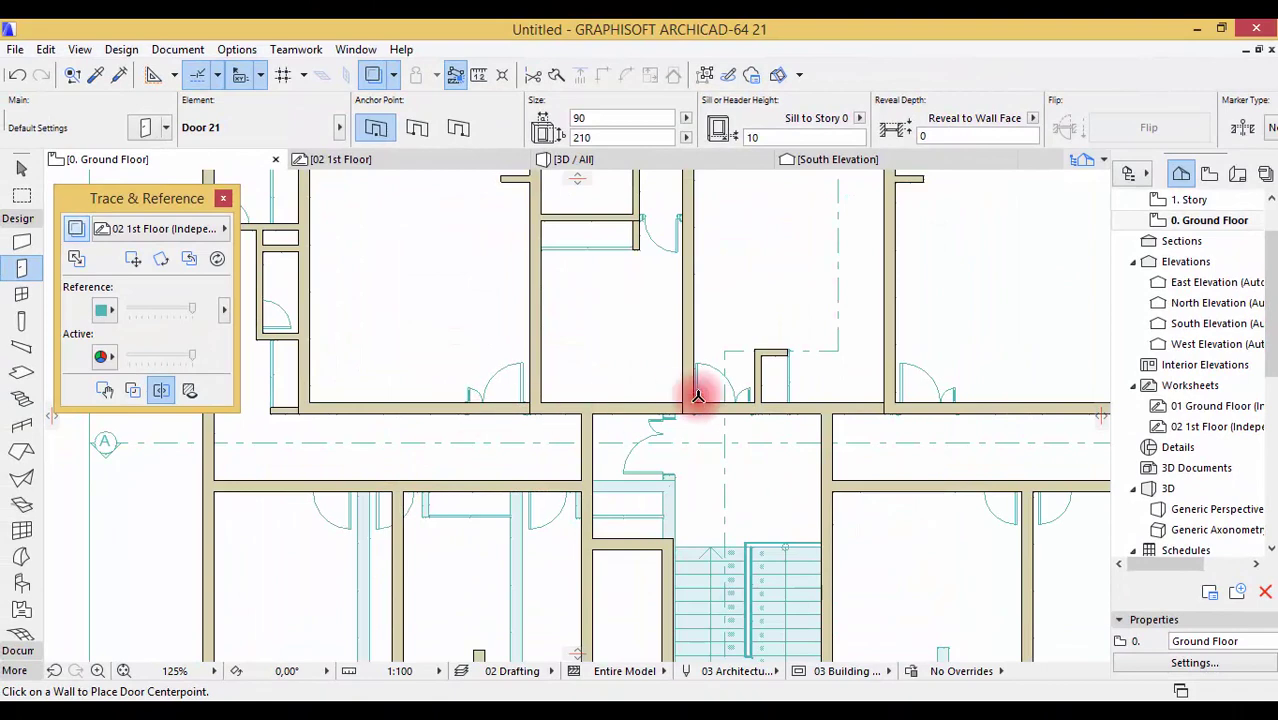
scroll(698, 396, "down", 5)
scroll(606, 453, "up", 7)
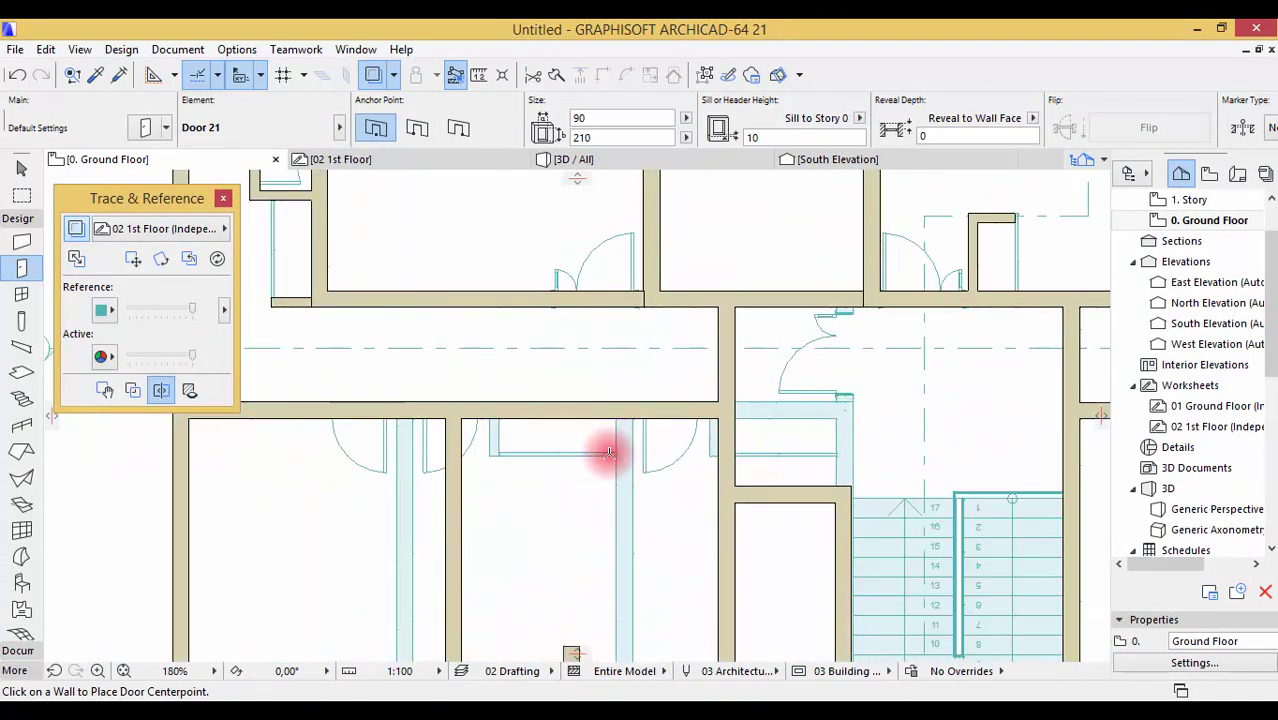
scroll(556, 423, "down", 4)
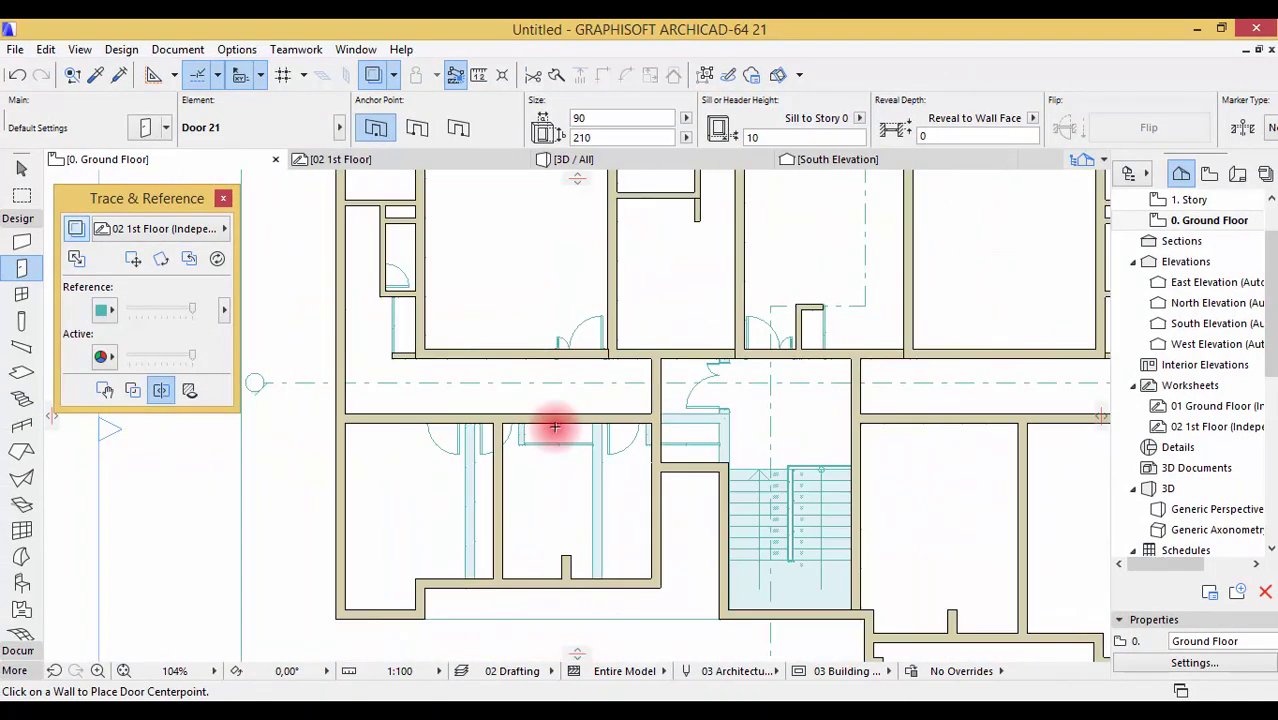
- Replace the trace reference with the 01 Ground Floor (Independent) worksheet
scroll(318, 290, "up", 3)
left_click(75, 228)
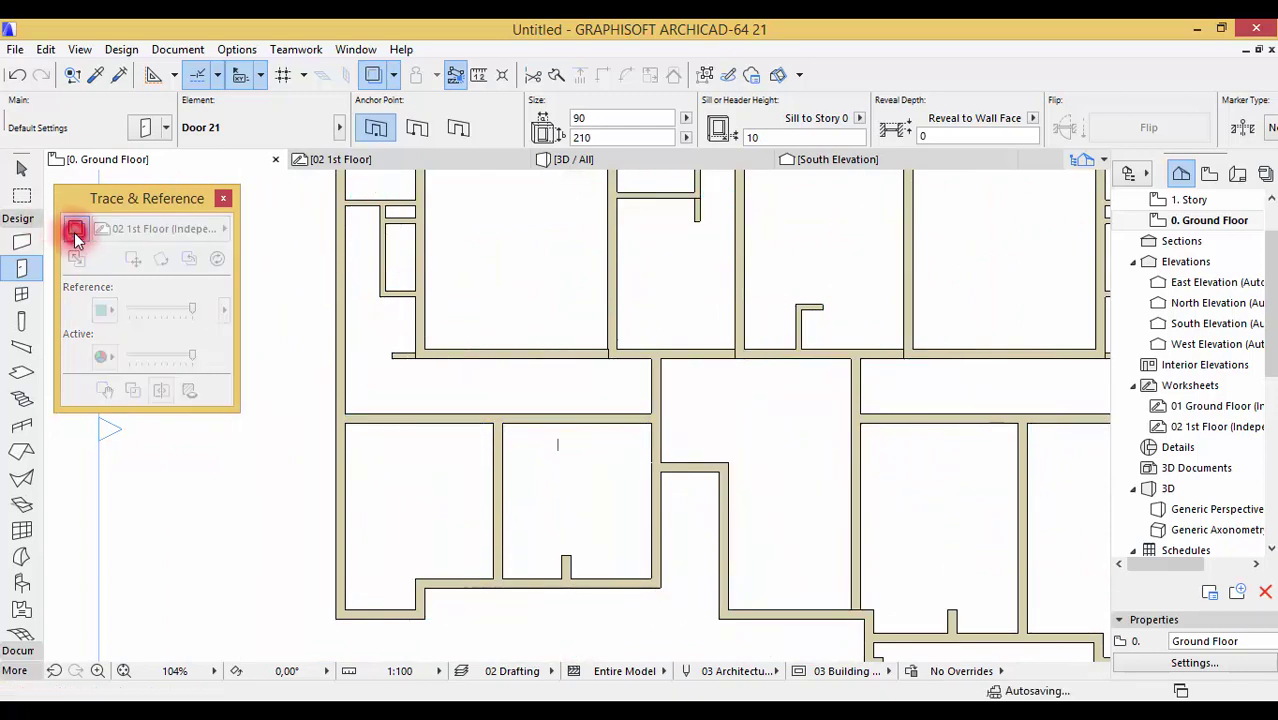
left_click(75, 228)
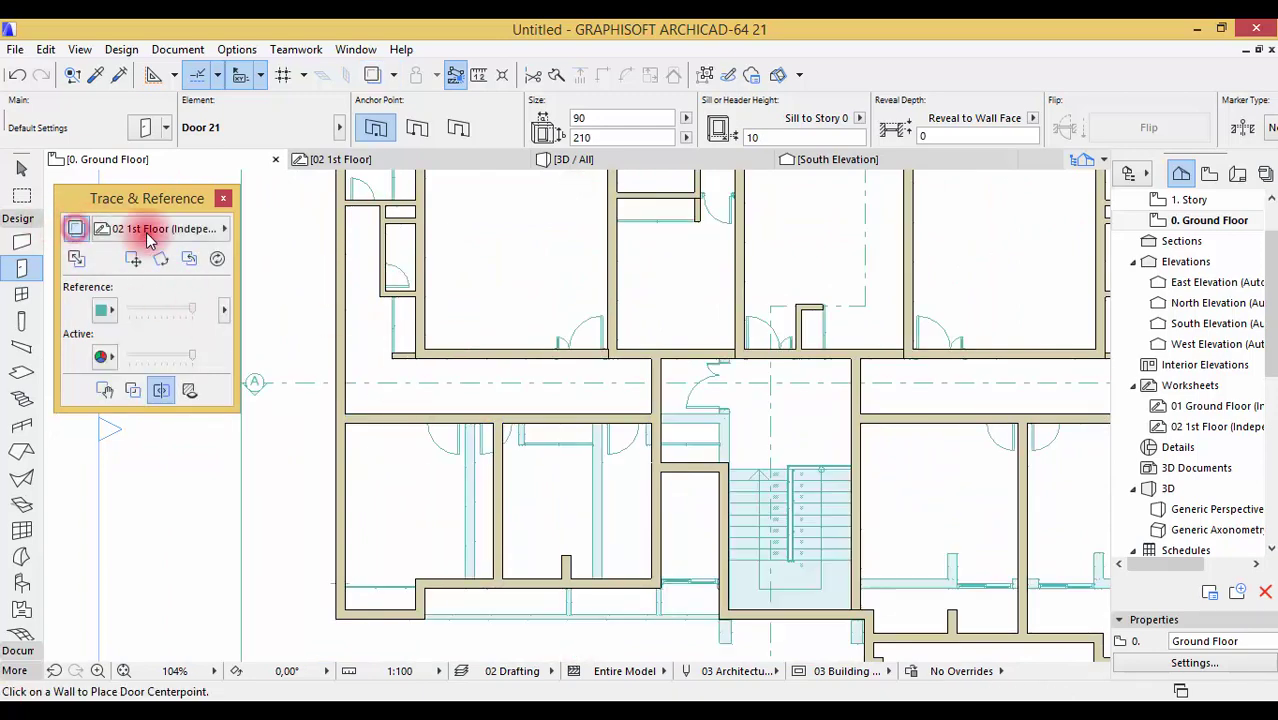
left_click(155, 228)
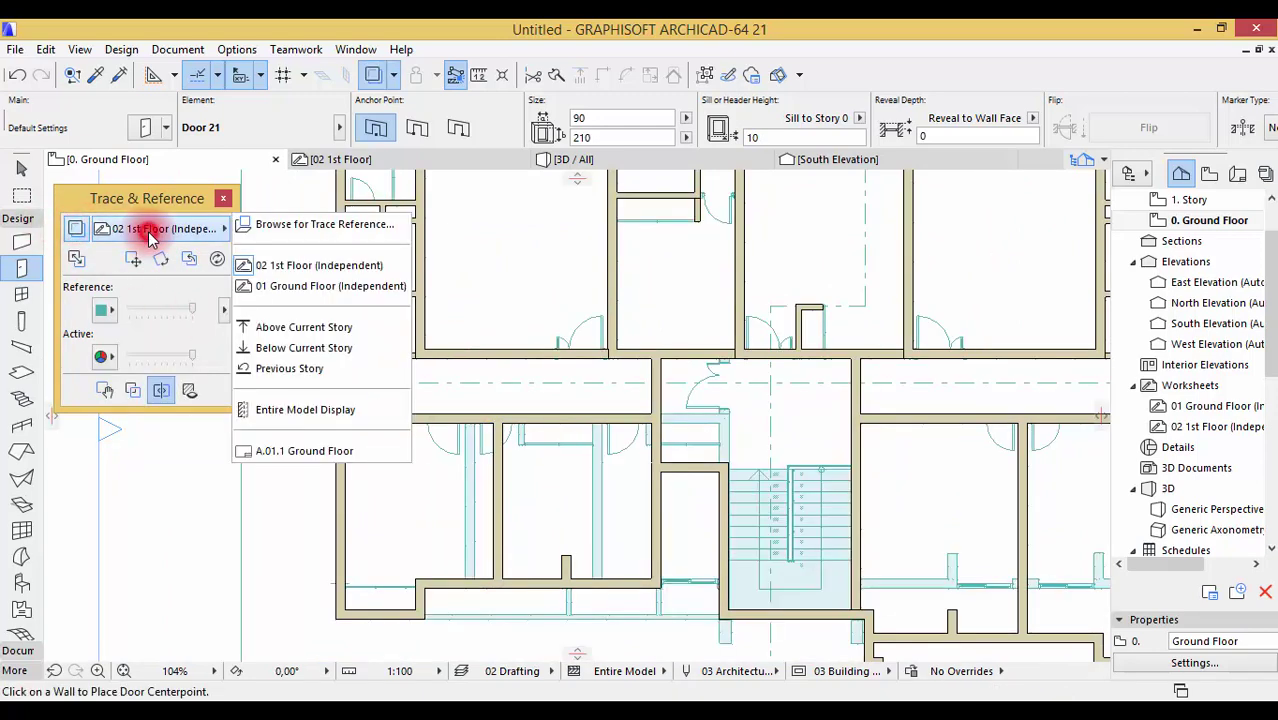
left_click(305, 287)
scroll(520, 436, "up", 5)
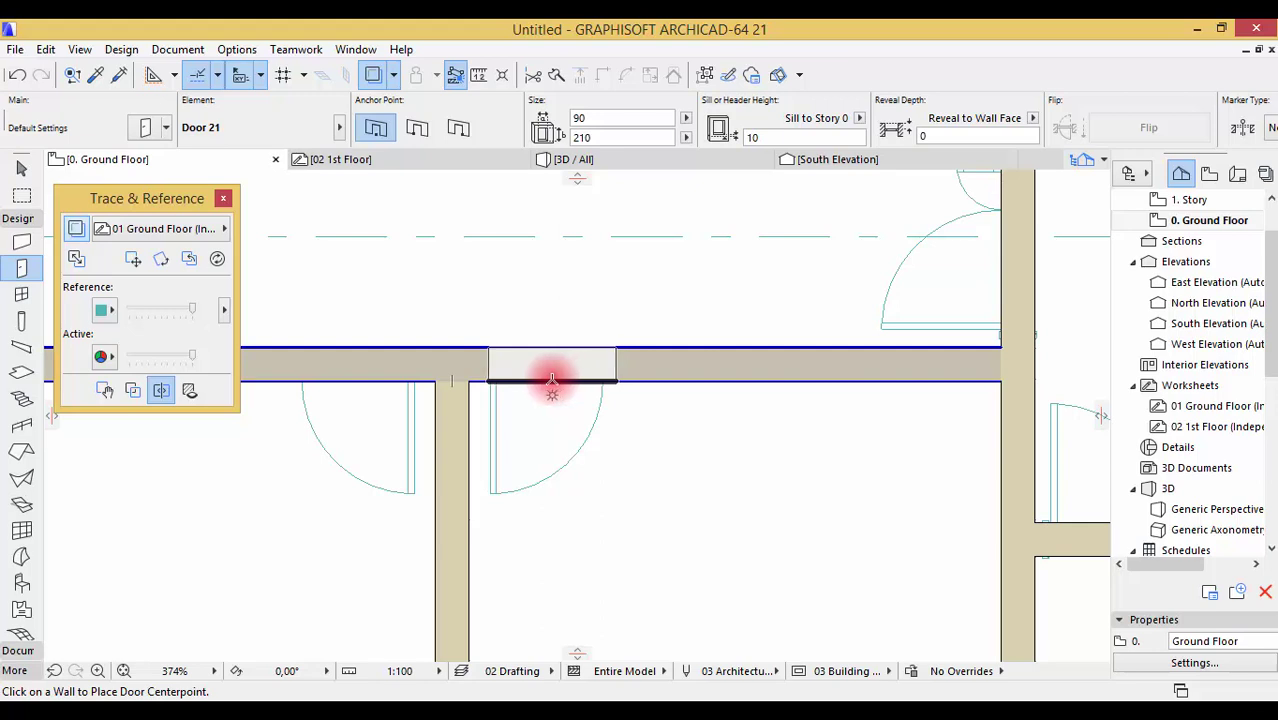
- Anchor doors by a corner and place Door 21 on both sides of the short wall stub
left_click(372, 130)
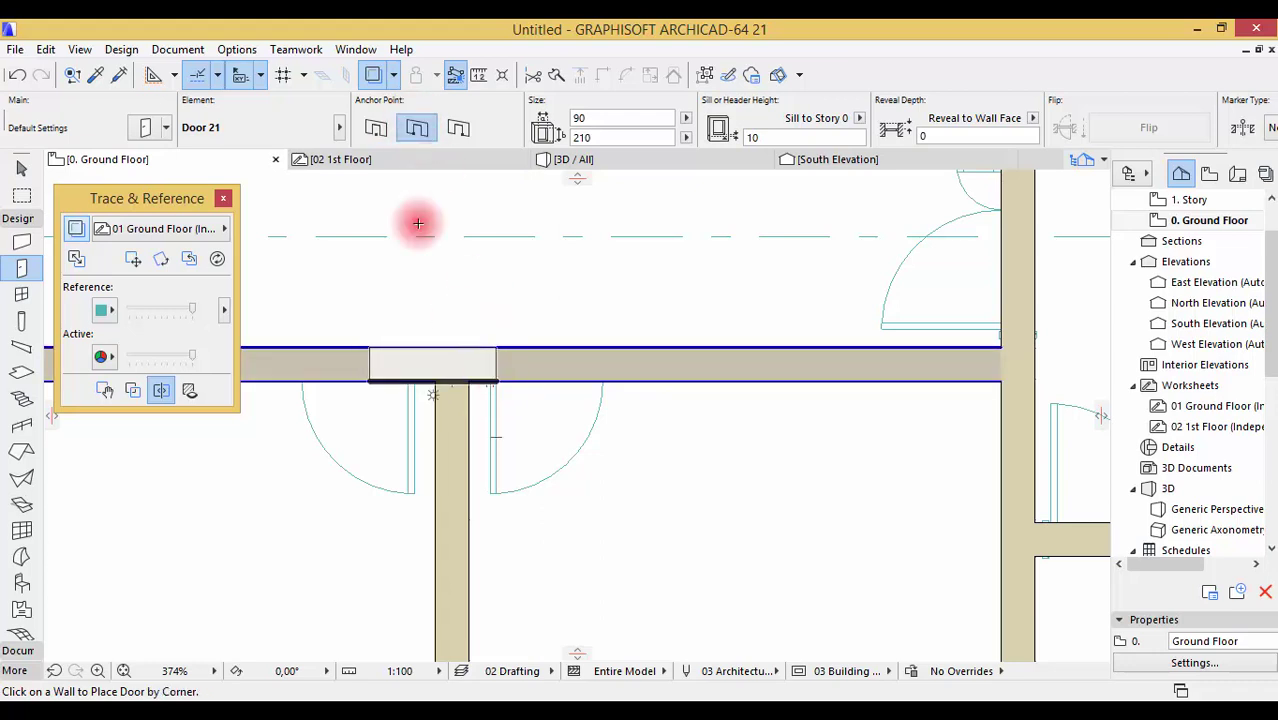
left_click(458, 127)
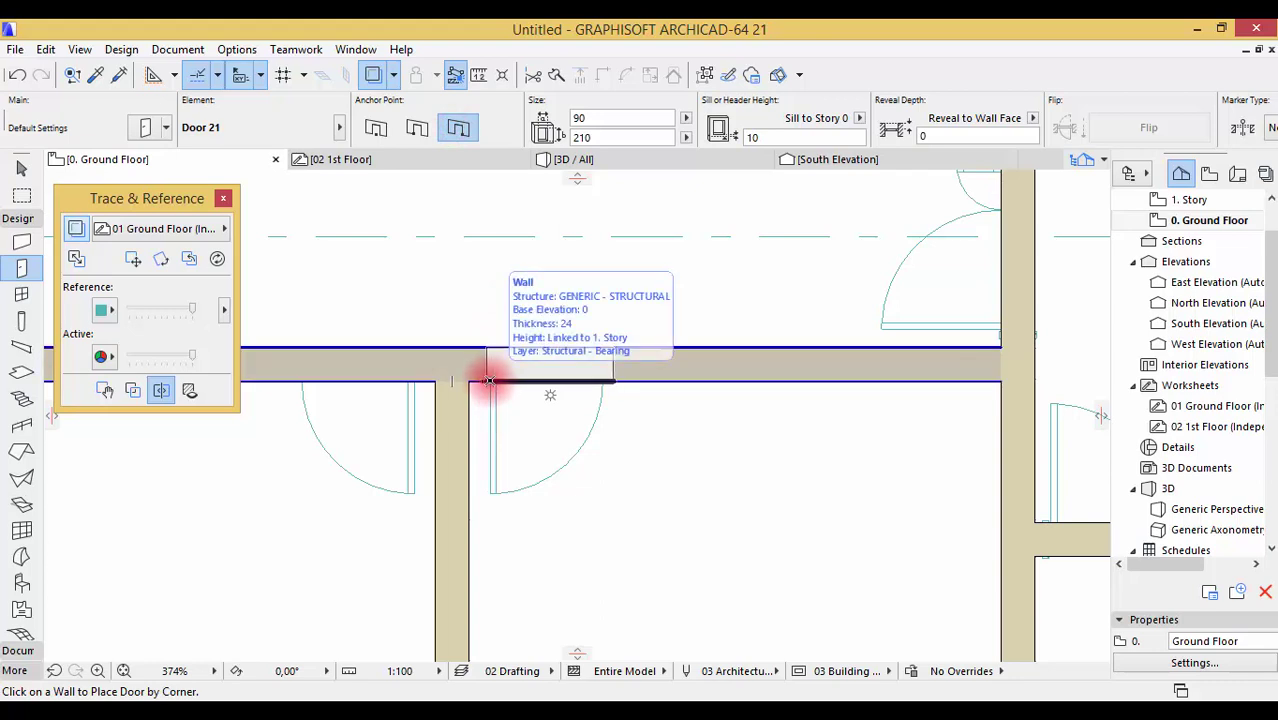
left_click(494, 410)
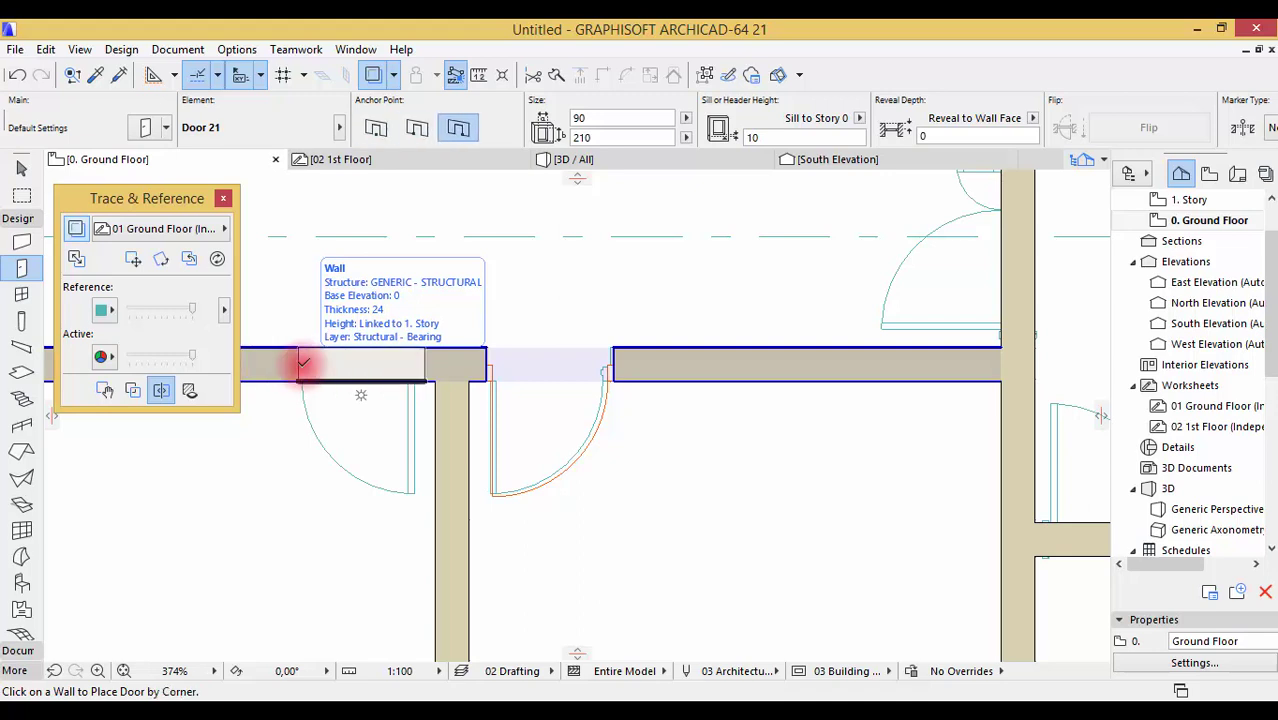
key("Tab")
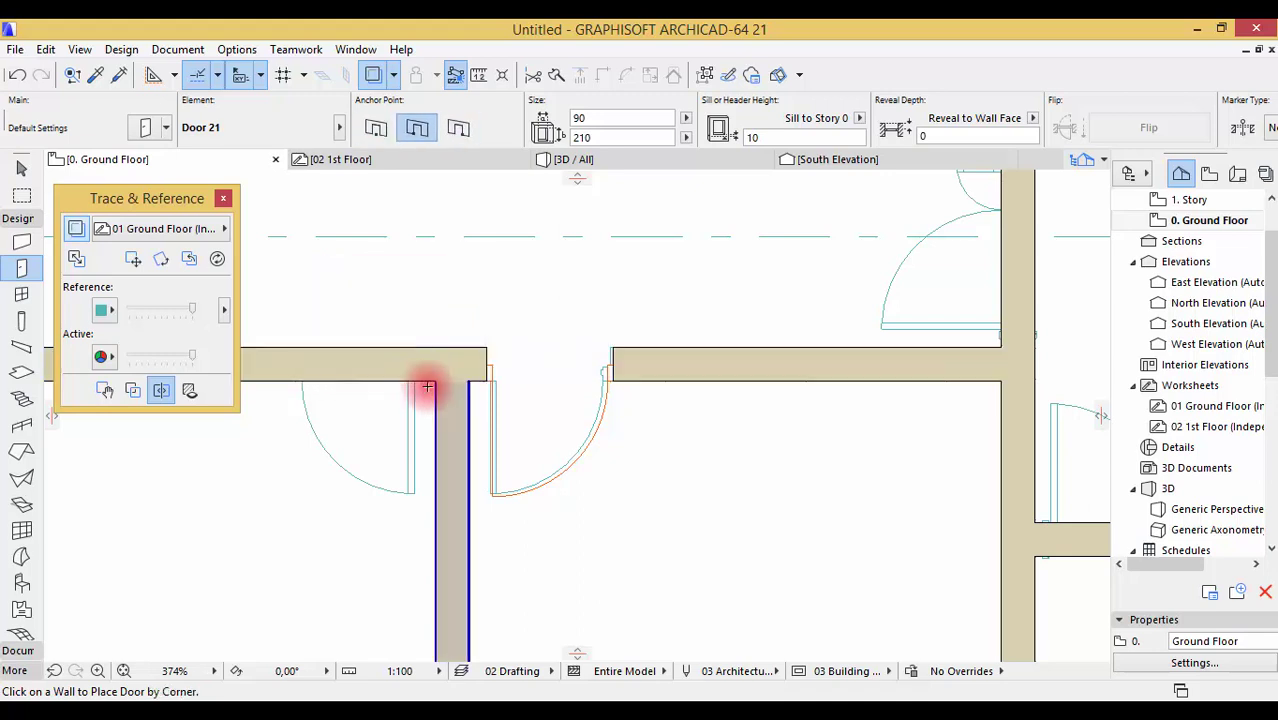
left_click(413, 381)
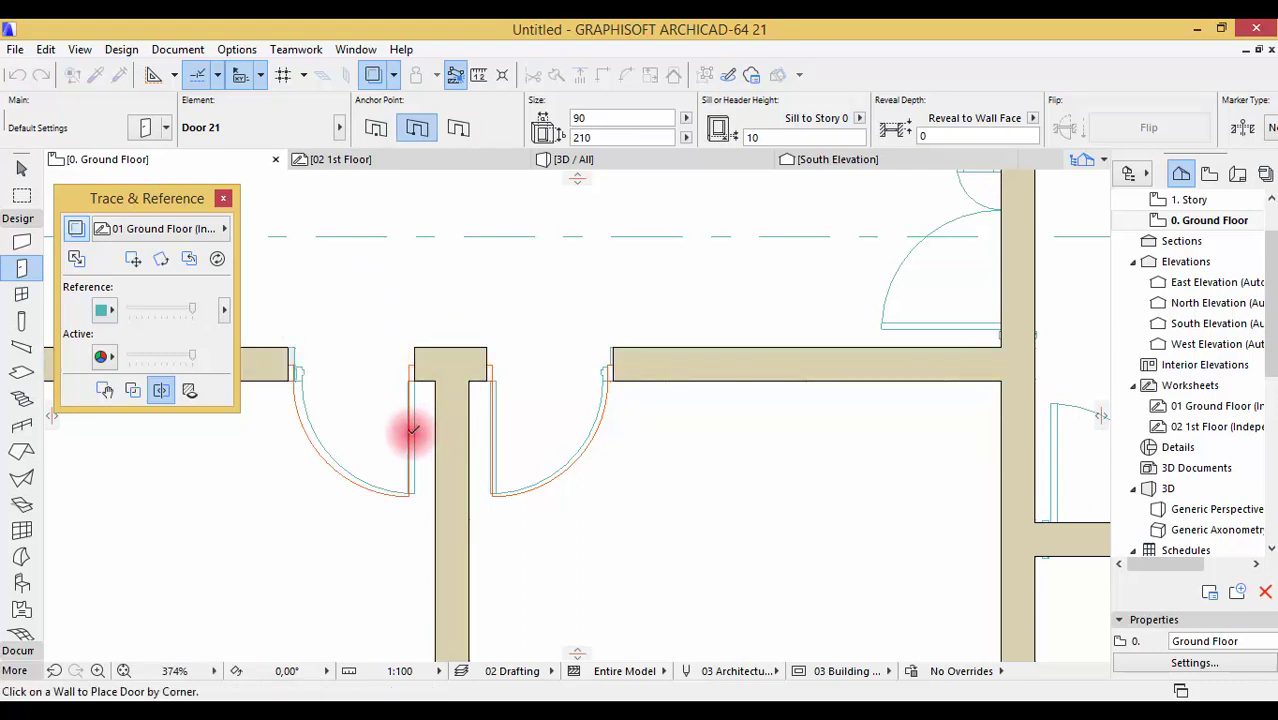
- Place a third Door 21 in the corridor wall and set its swing side
scroll(305, 441, "down", 2)
scroll(439, 423, "down", 1)
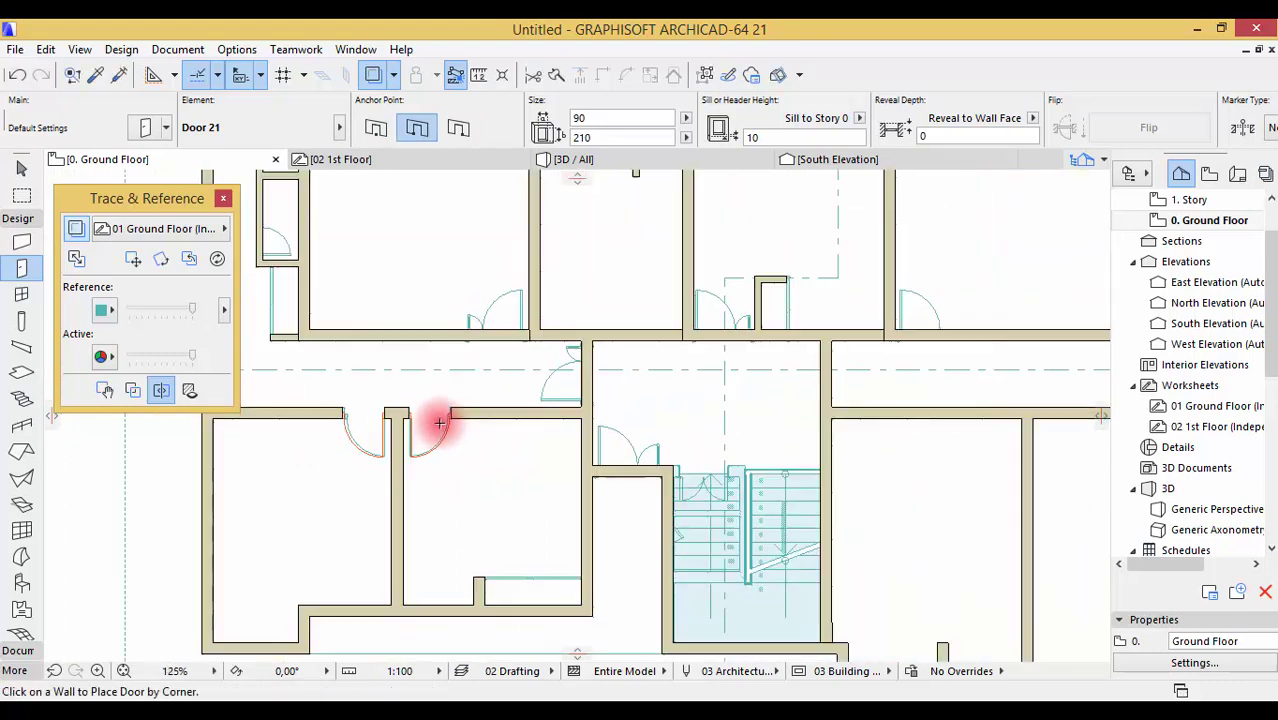
scroll(439, 423, "down", 1)
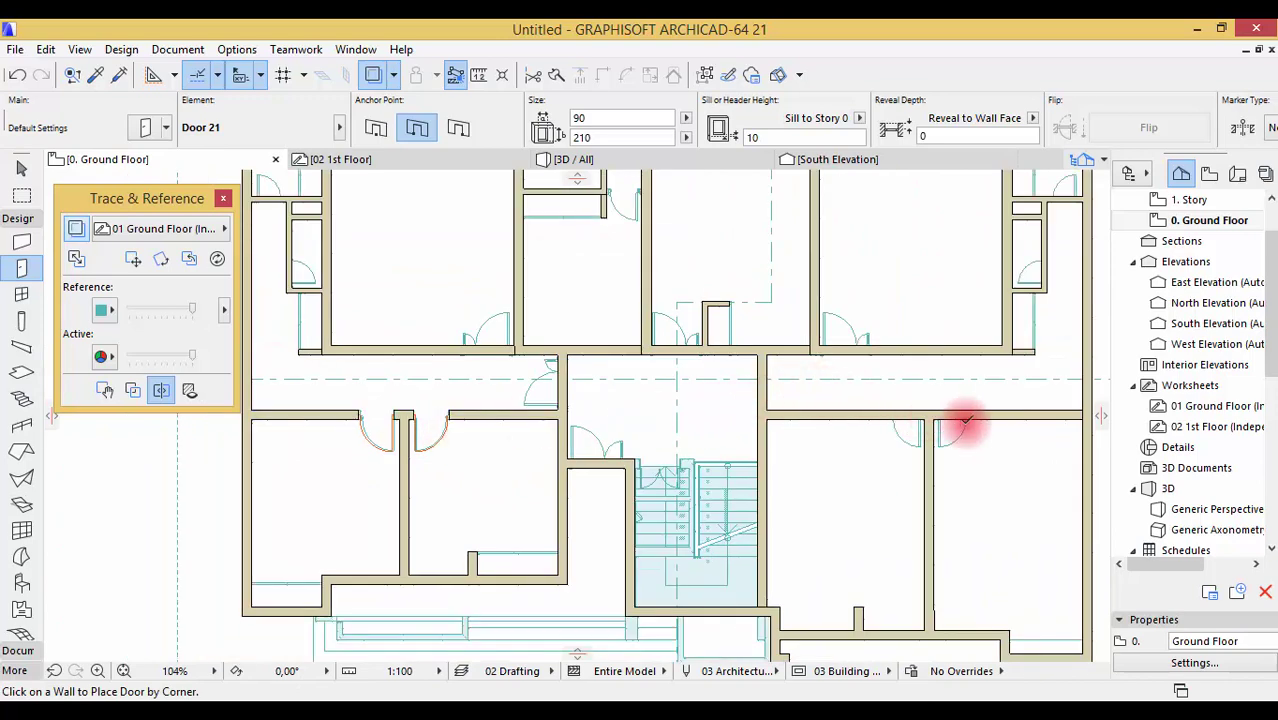
scroll(965, 422, "up", 3)
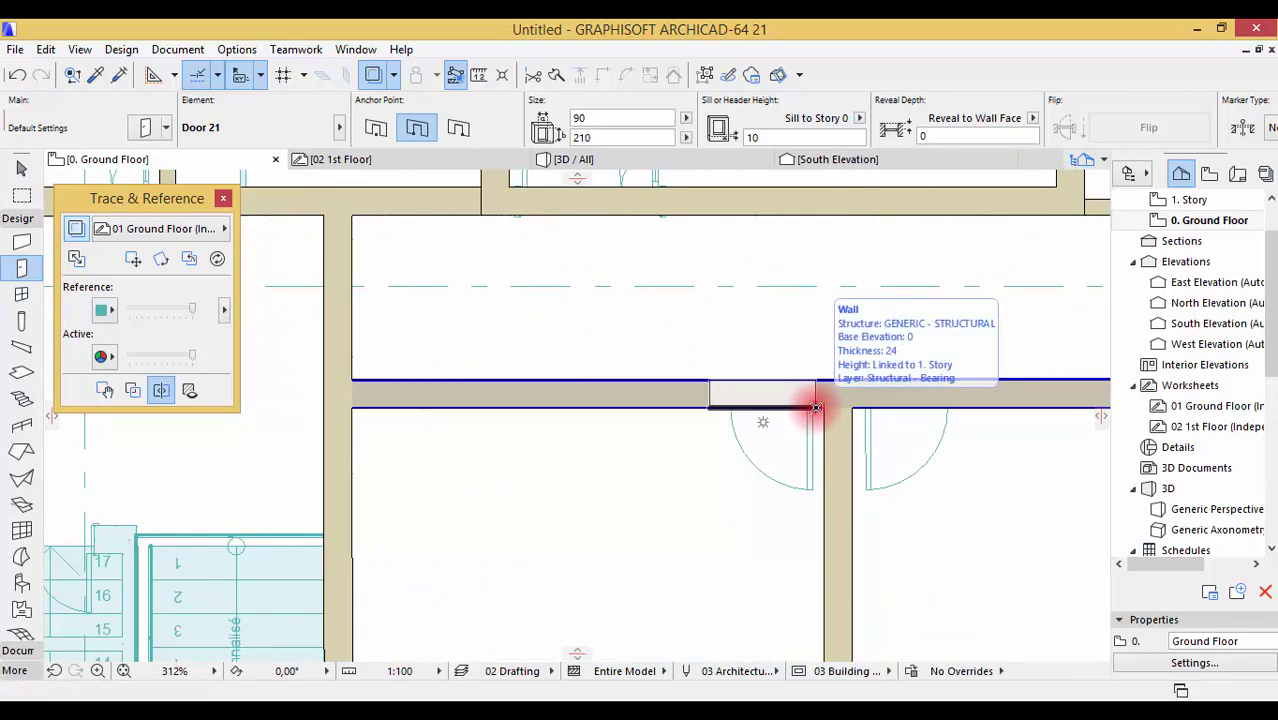
left_click(815, 406)
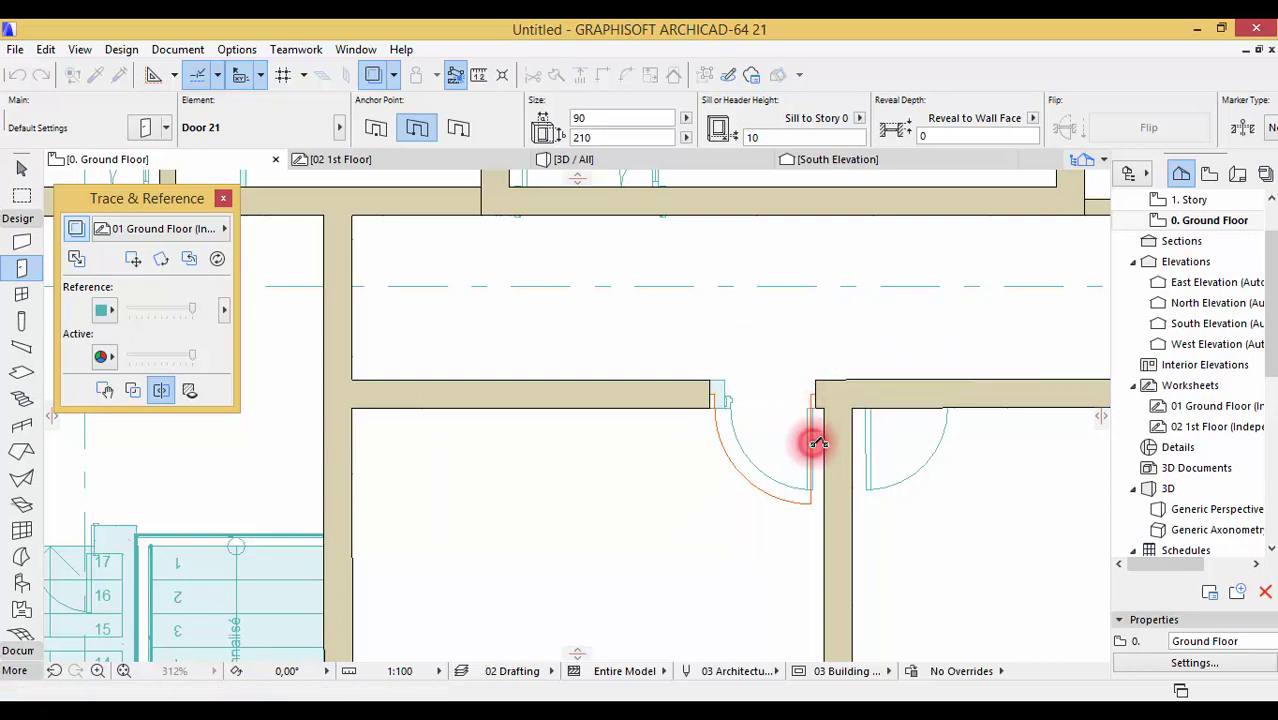
left_click(817, 443)
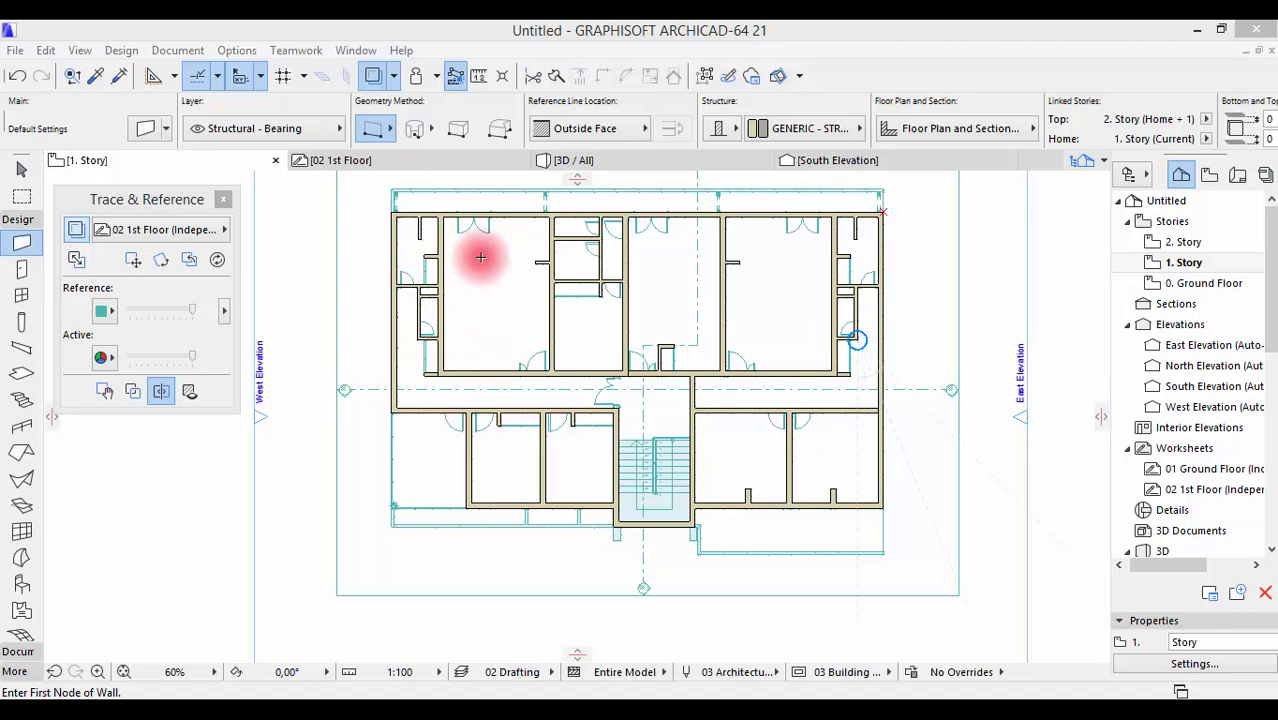
- Lower Active Content Intensity to fade the first-storey walls, cancelling a stray wall
left_click(191, 362)
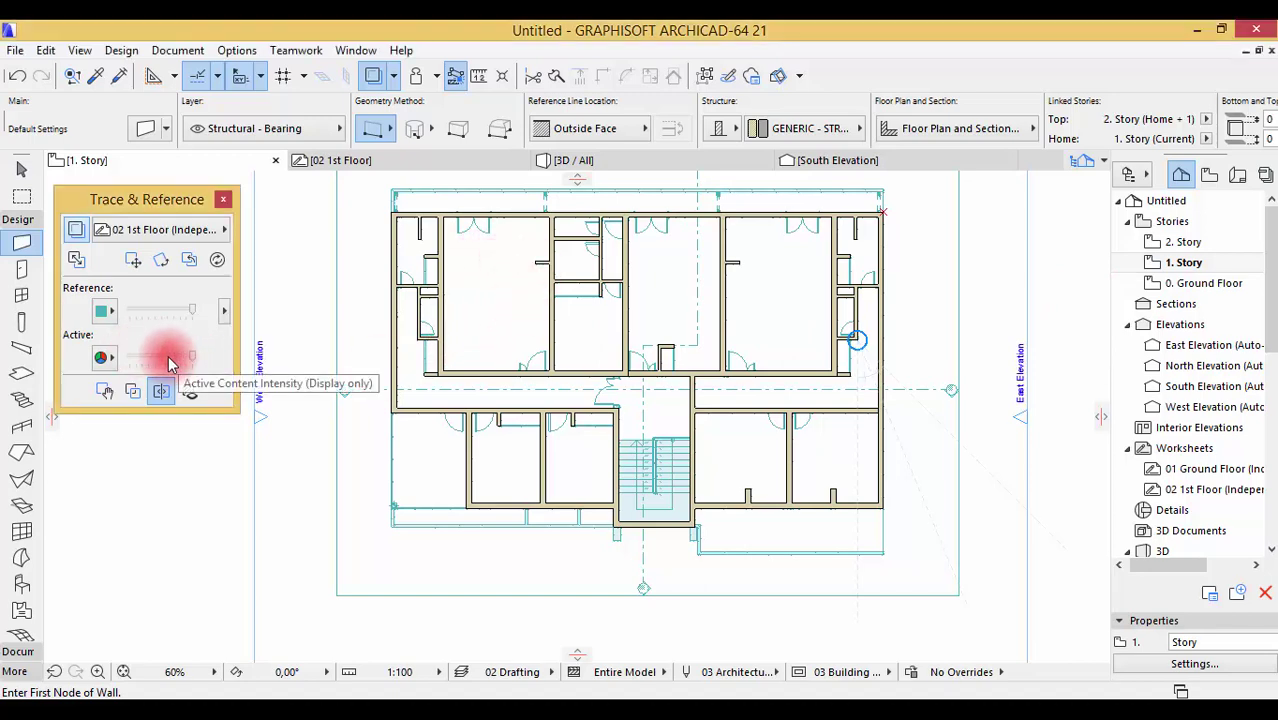
left_click_drag(185, 362, 148, 362)
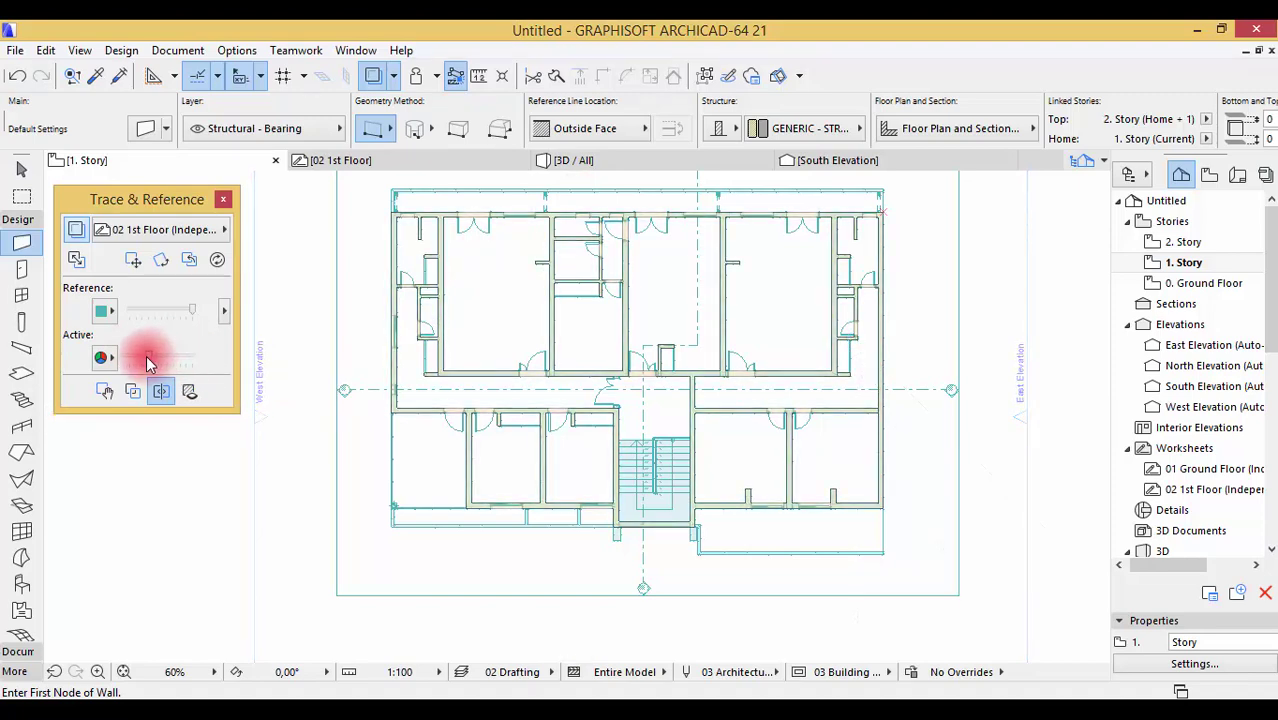
left_click(223, 516)
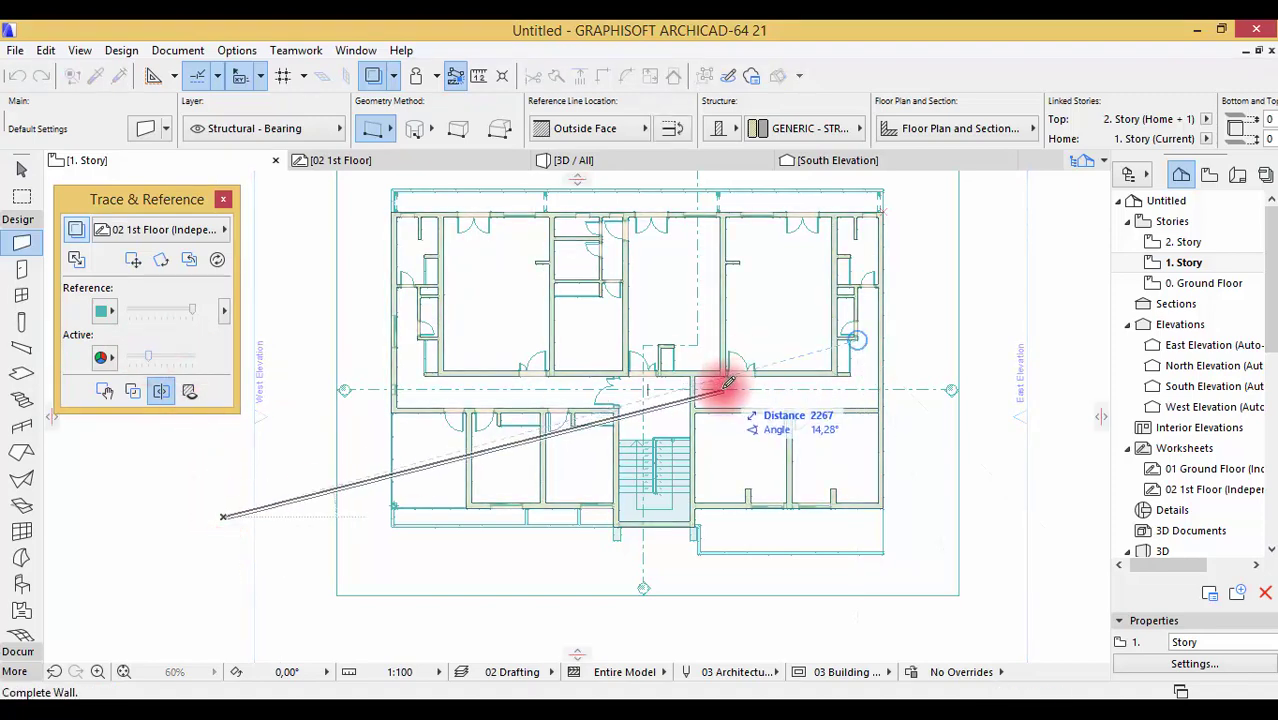
key("Escape")
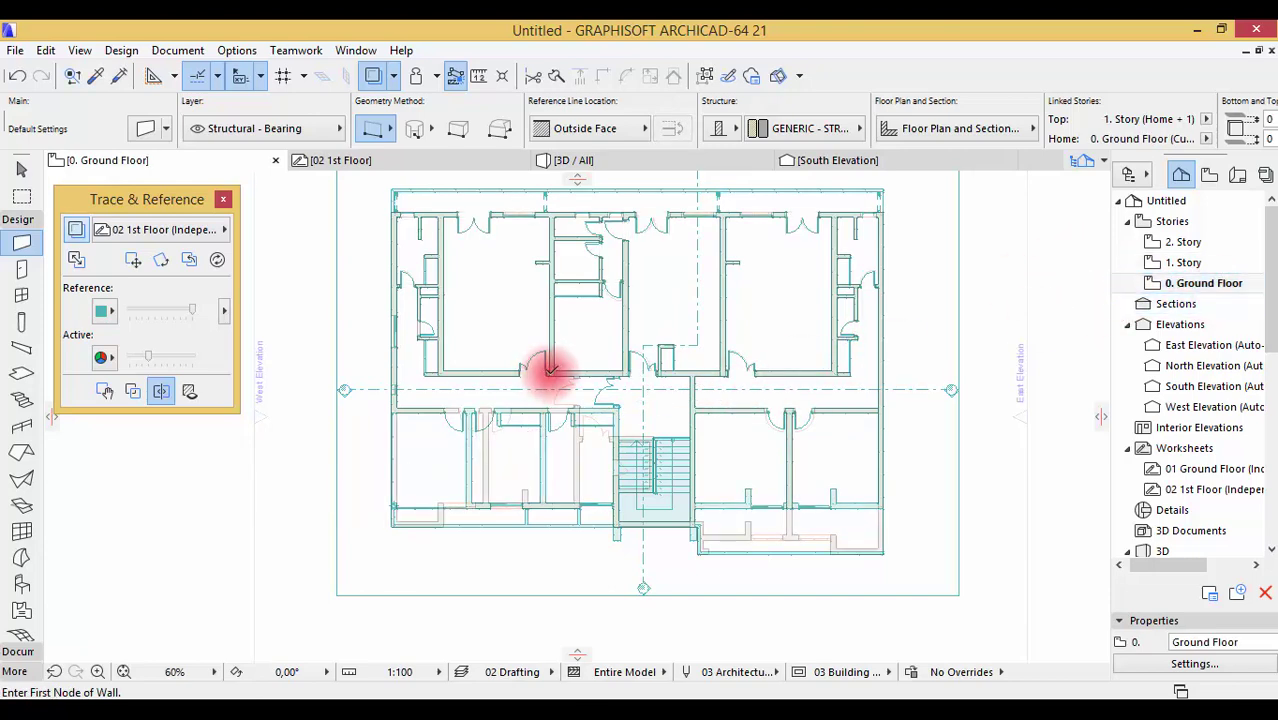
scroll(516, 428, "up", 1)
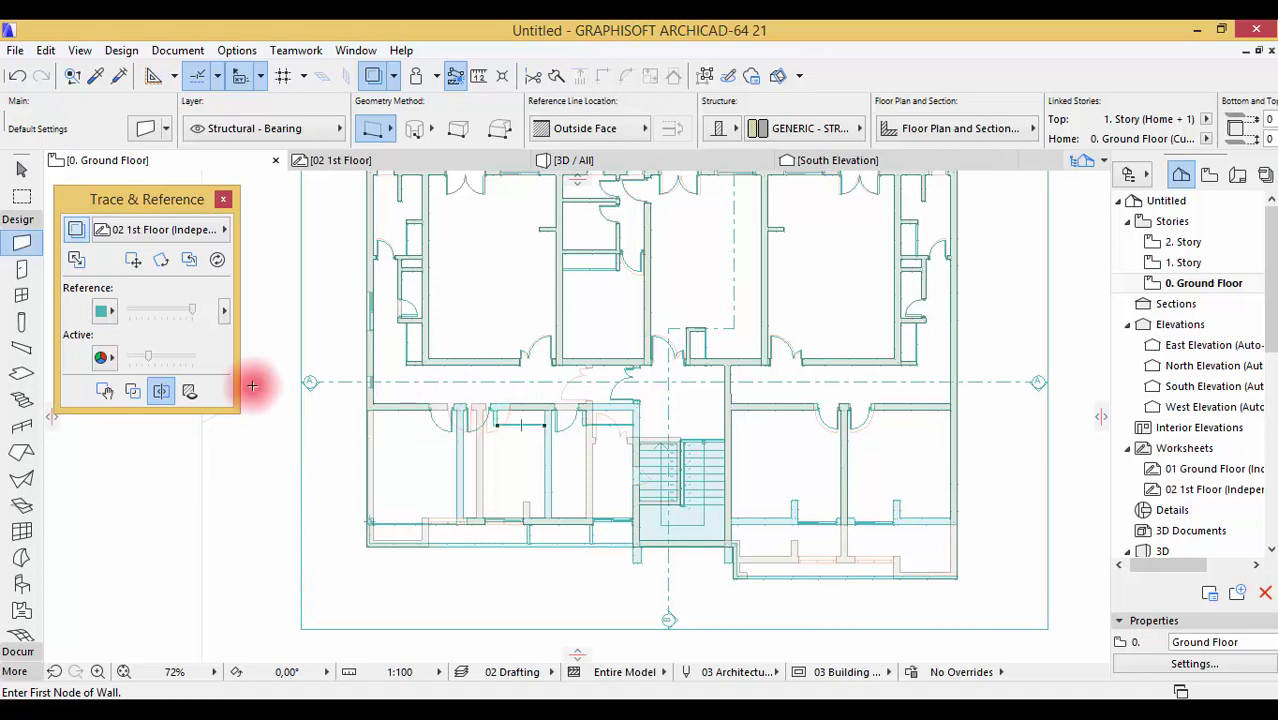
- Pick up Door 21 (90 × 210) settings from a ground-floor door with the Eyedropper
left_click(99, 80)
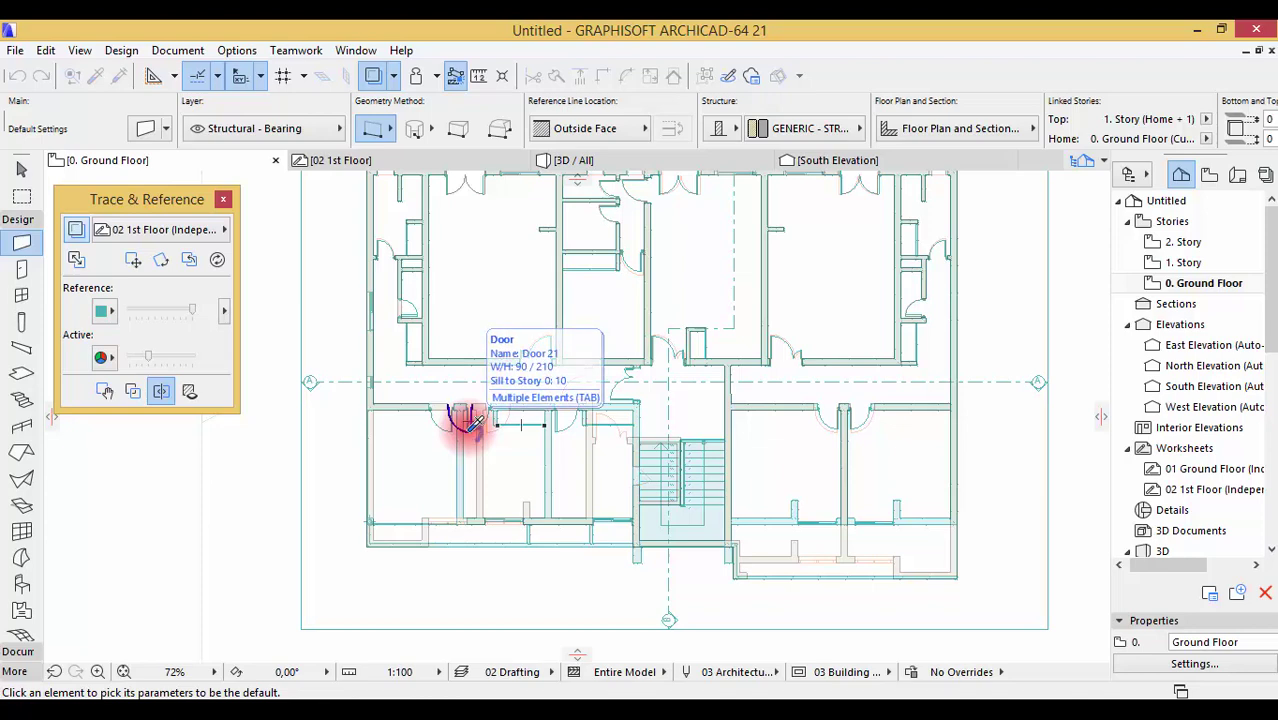
left_click(463, 425)
left_click(1183, 262)
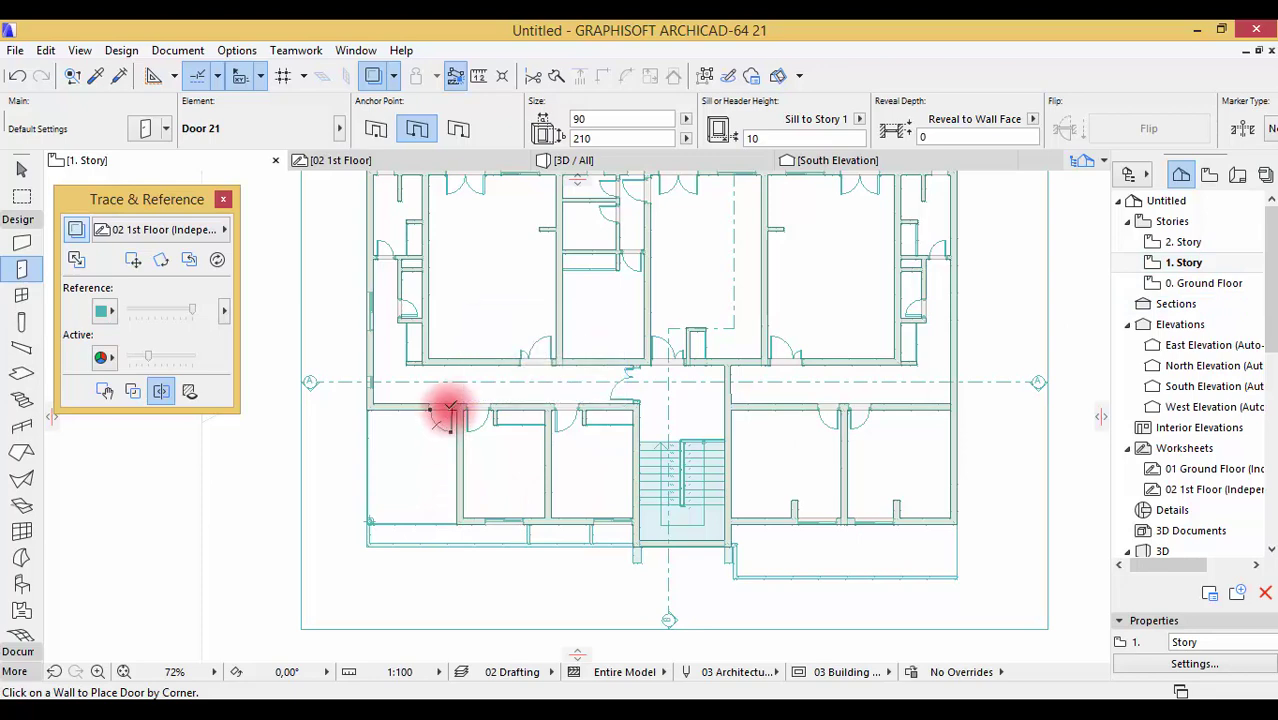
- Place three 90 × 210 doors in the first-storey corridor walls, swinging into the rooms
scroll(450, 408, "up", 4)
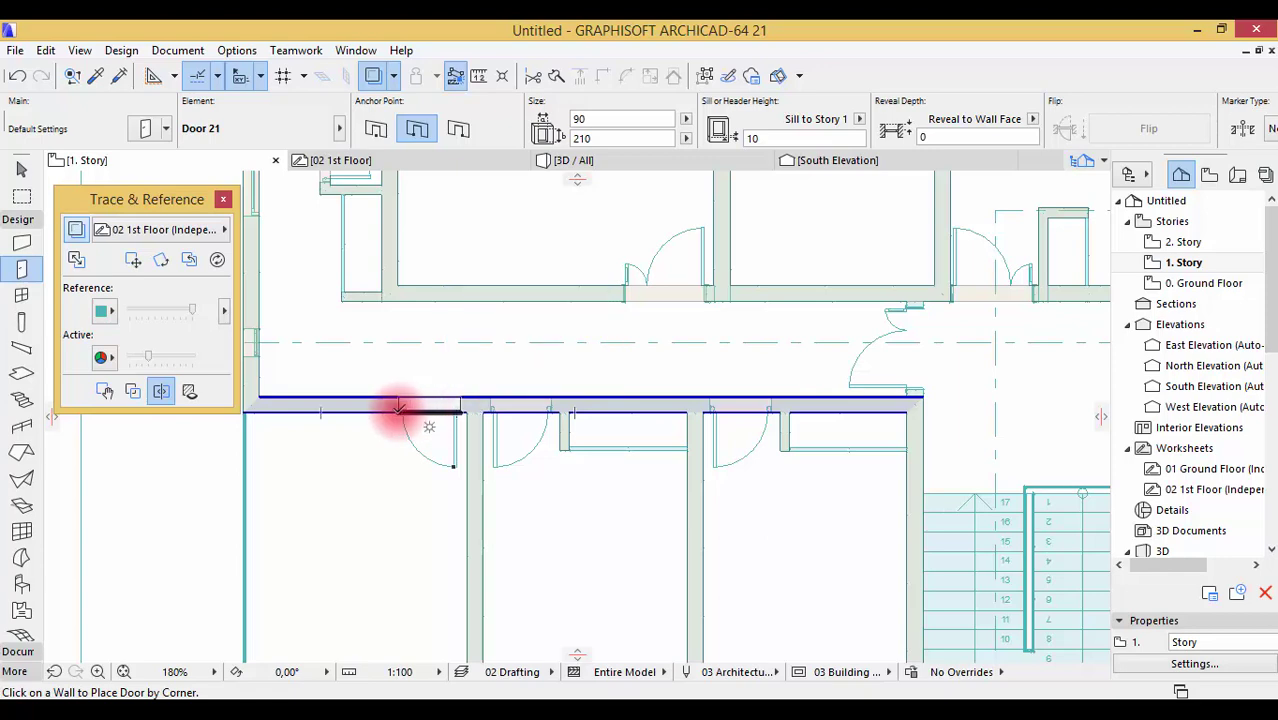
left_click(398, 410)
left_click(440, 468)
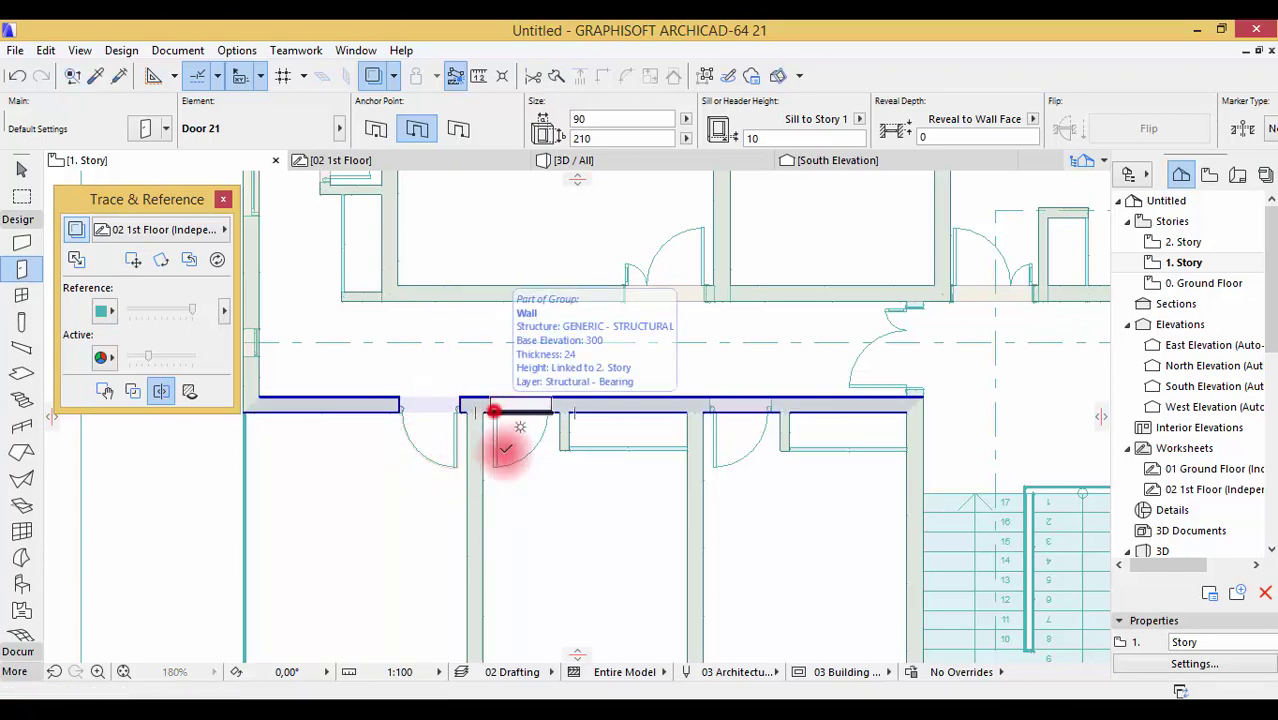
left_click(491, 410)
left_click(507, 485)
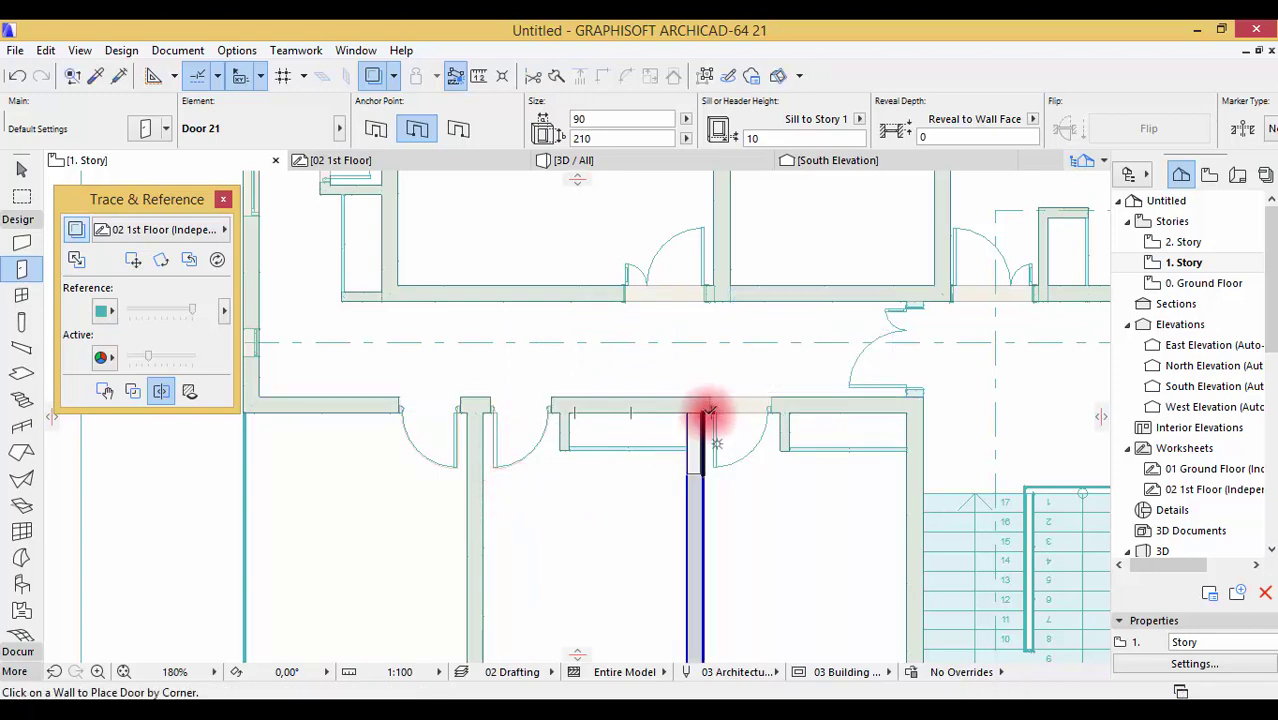
scroll(710, 415, "up", 3)
left_click(708, 405)
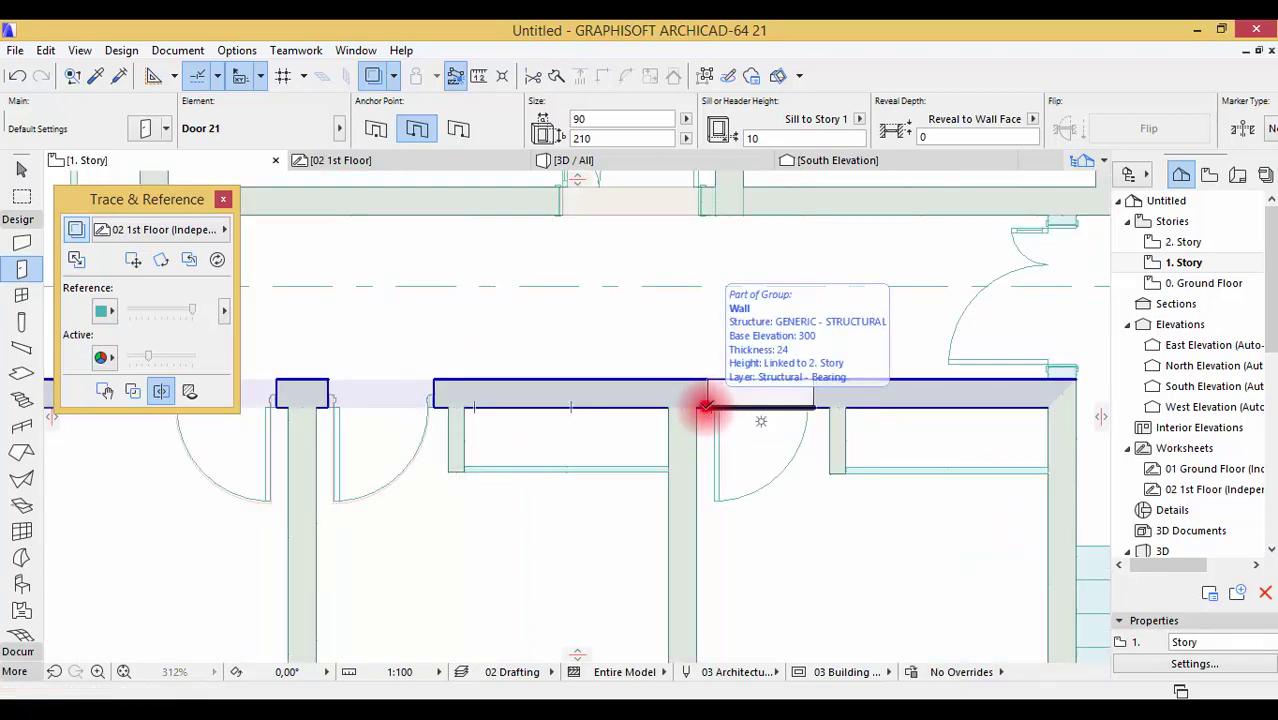
left_click(725, 480)
- Place doors on both sides of the partition wall and start another corridor door
scroll(390, 520, "down", 5)
scroll(400, 515, "up", 2)
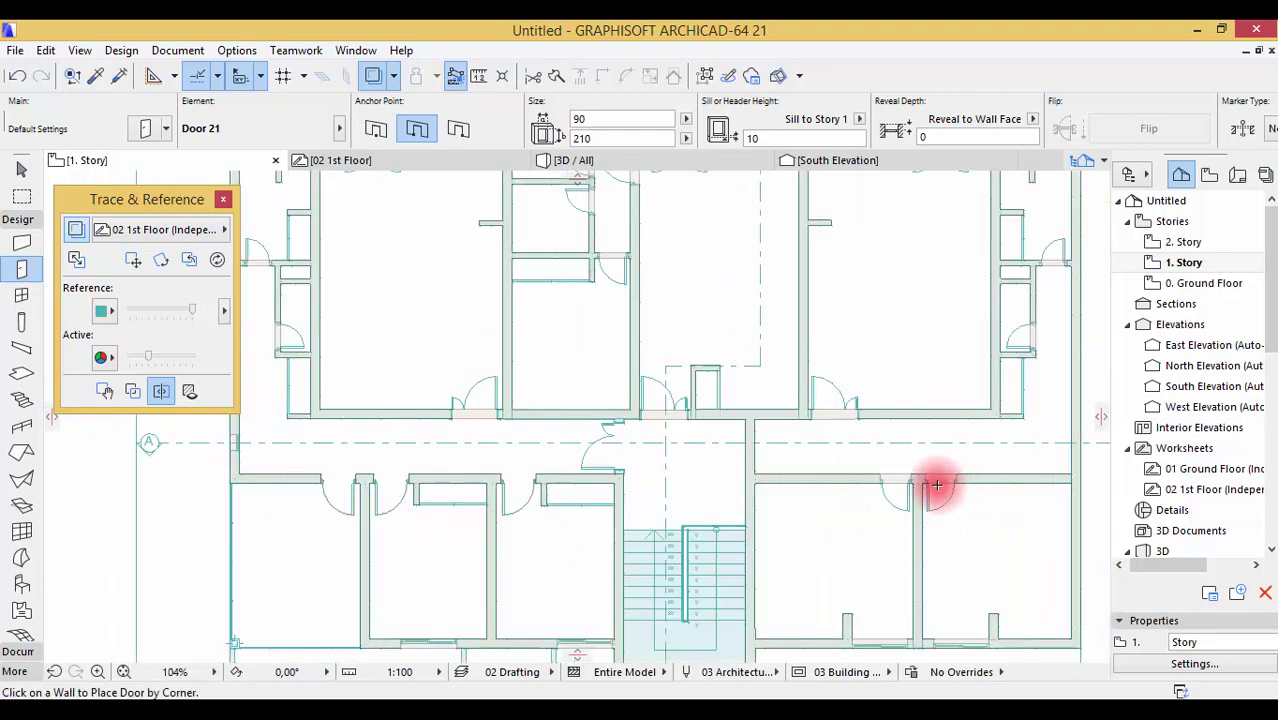
scroll(880, 478, "up", 2)
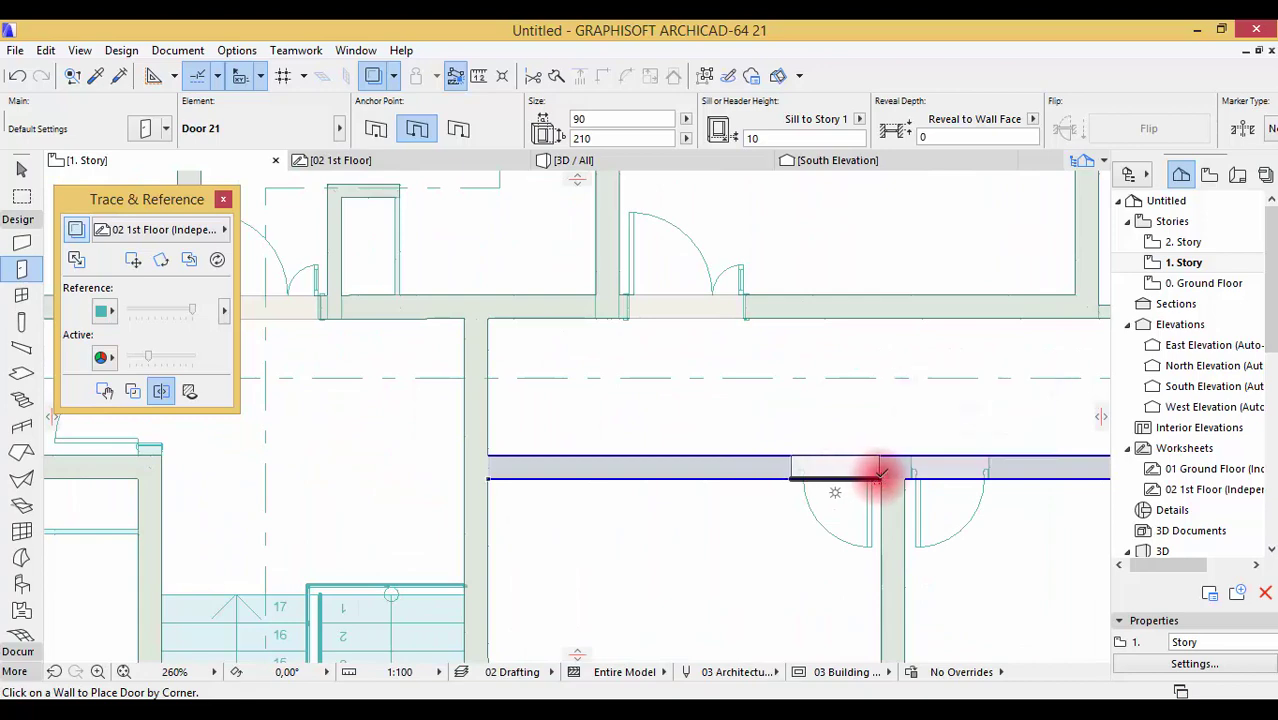
left_click(872, 480)
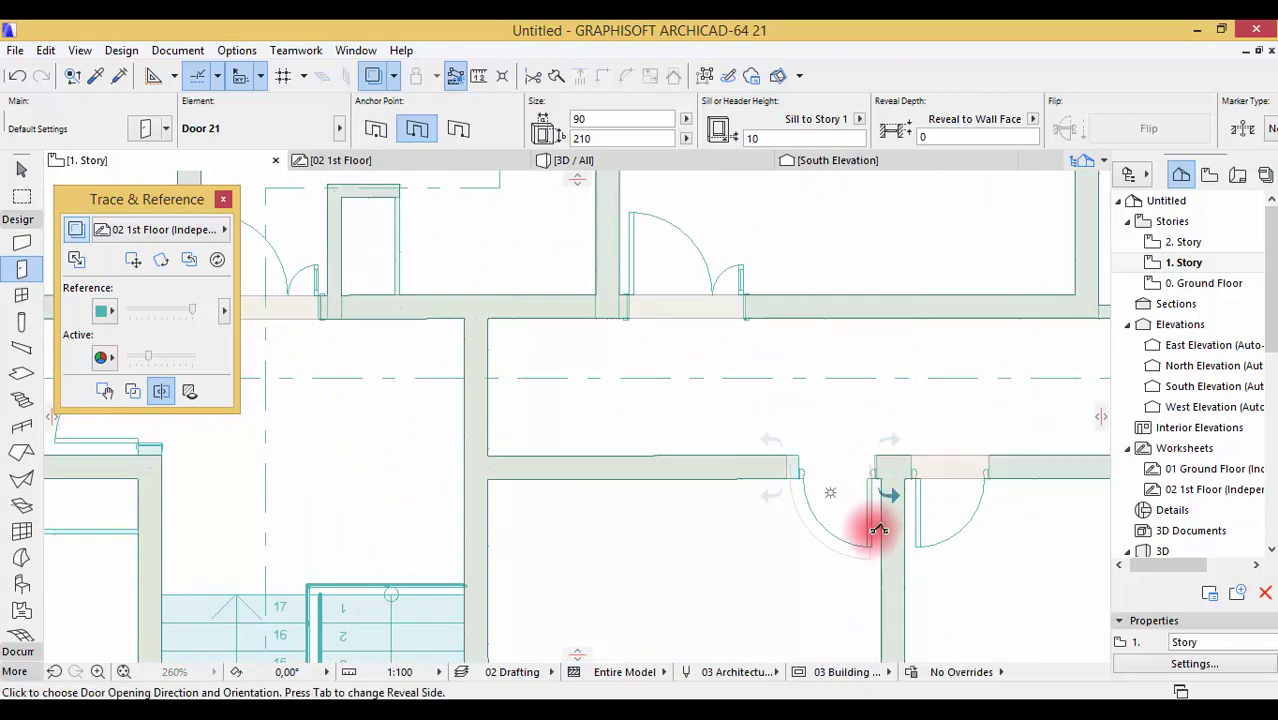
left_click(903, 513)
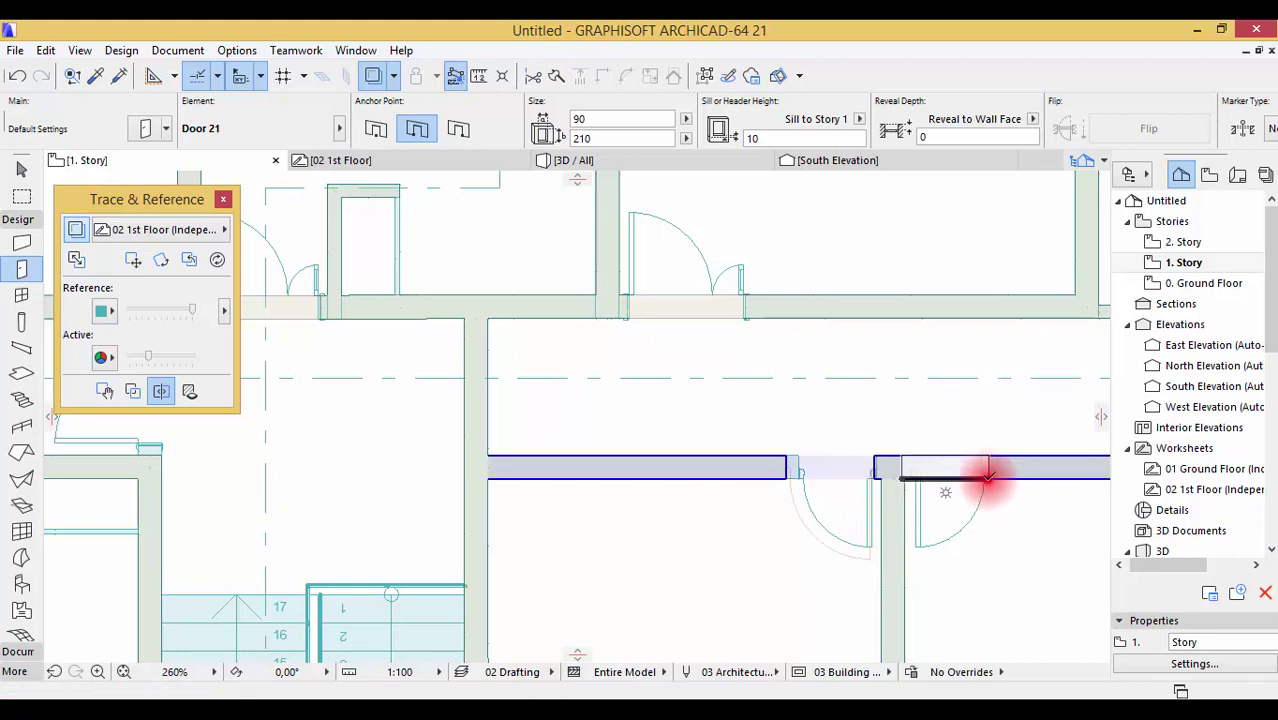
left_click(988, 478)
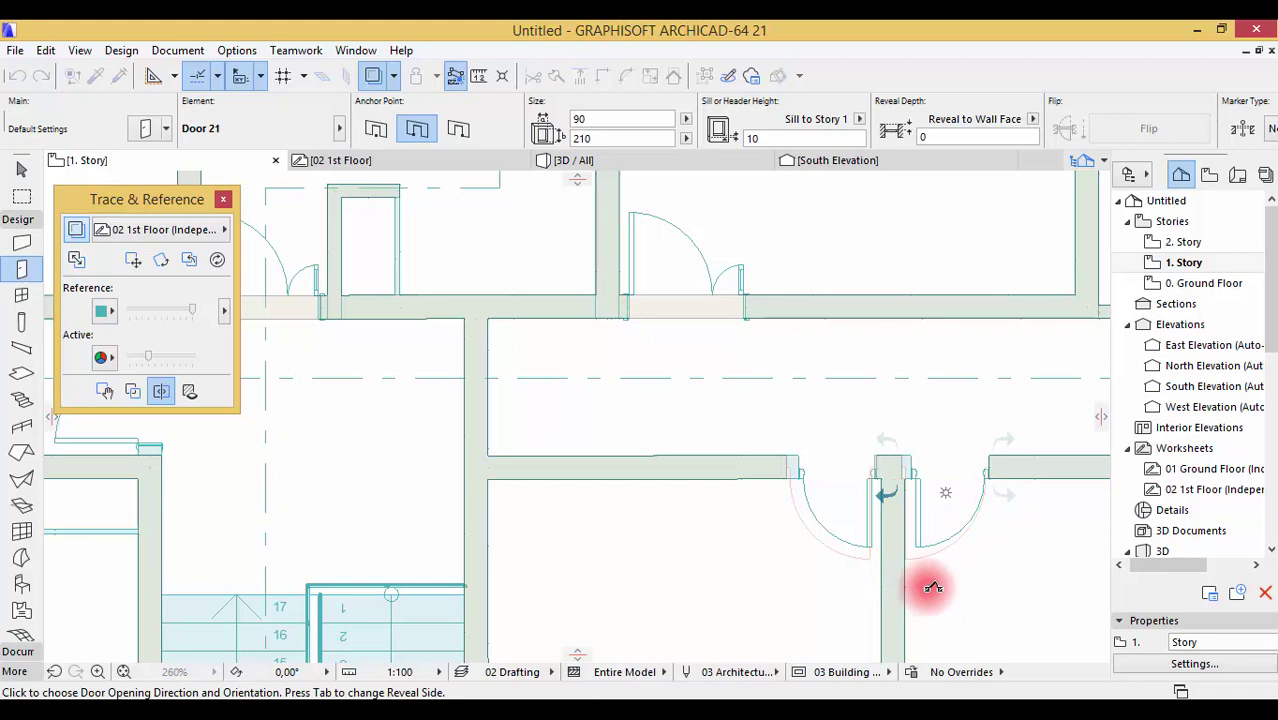
left_click(932, 587)
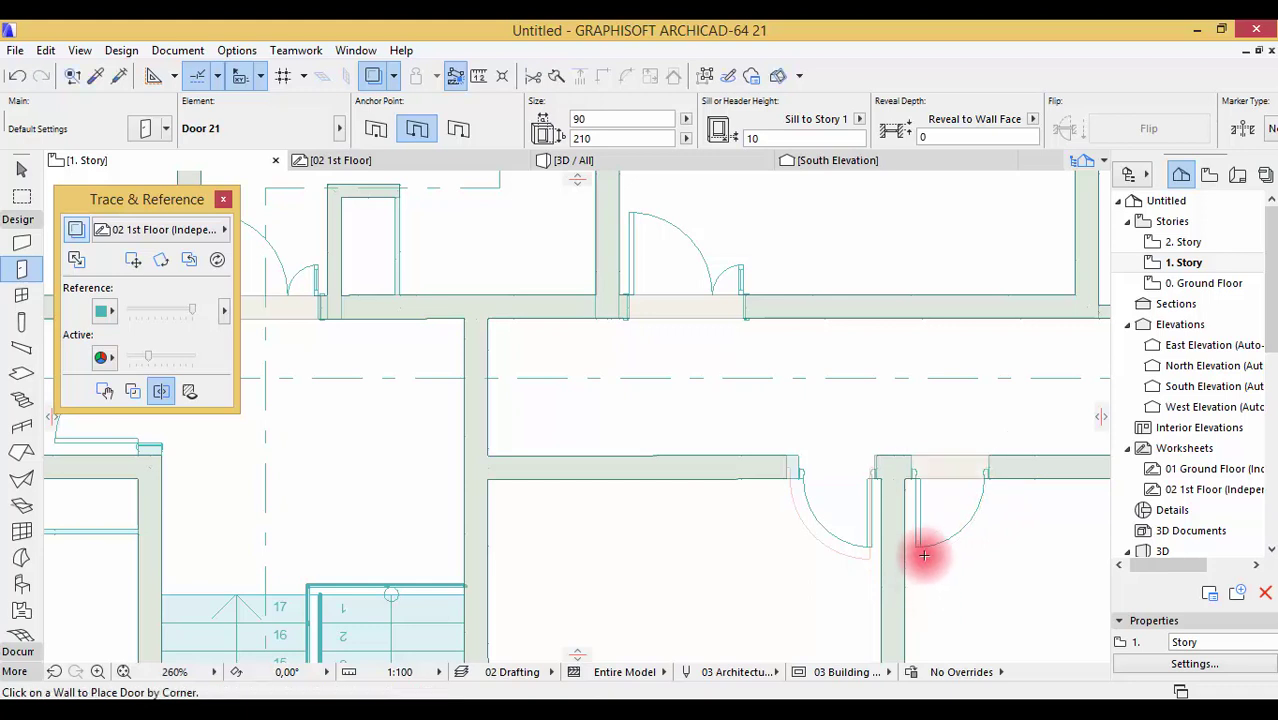
left_click(911, 477)
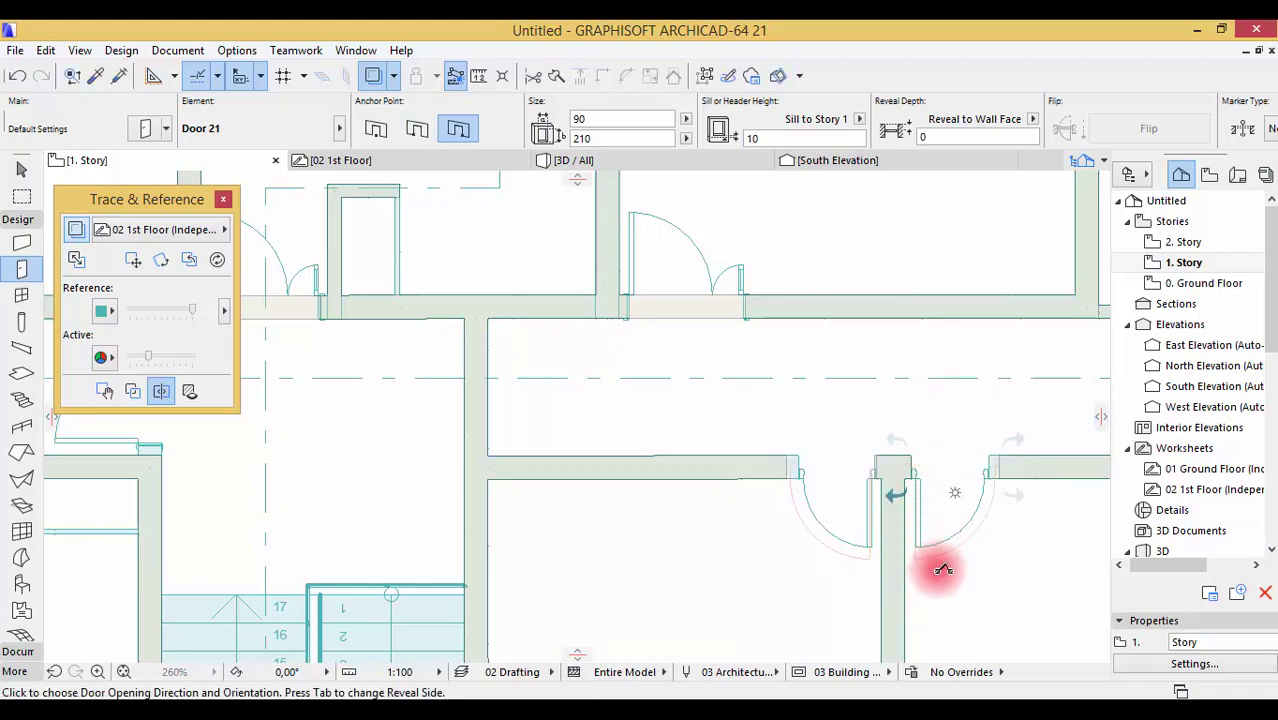
- Place doors at the vertical wall's top and in the short horizontal wall
scroll(943, 572, "down", 5)
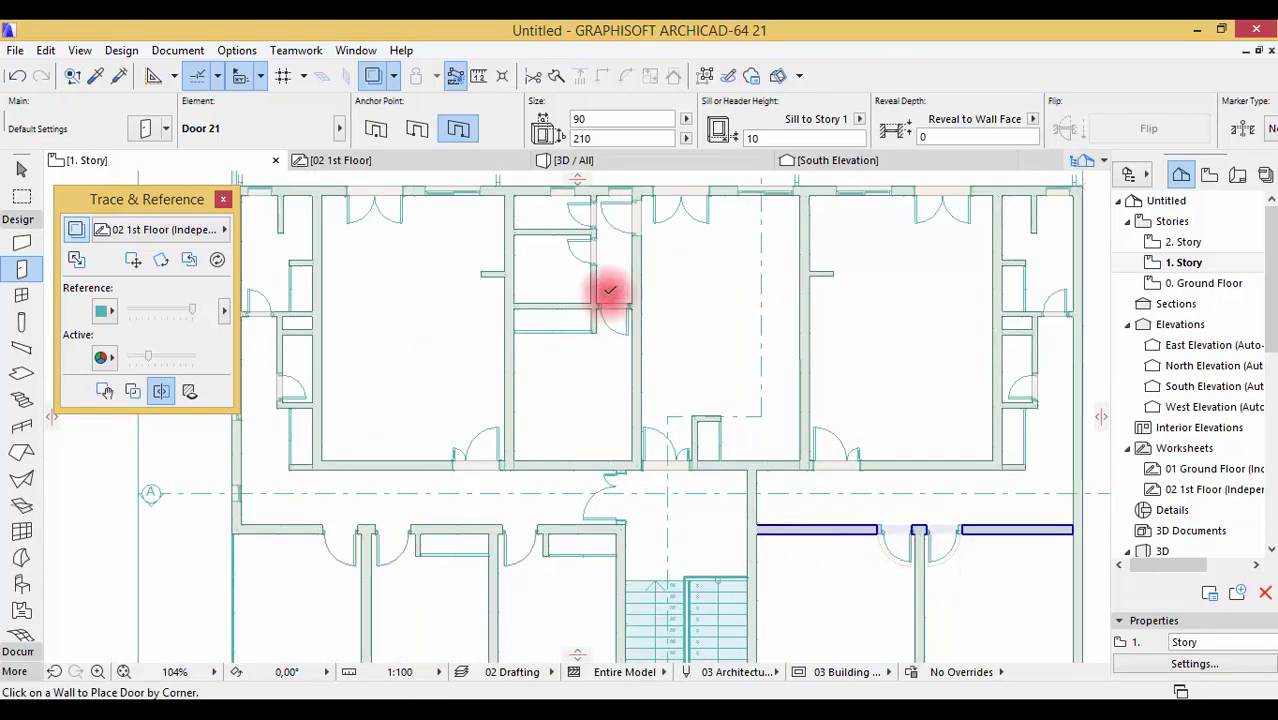
scroll(622, 192, "up", 4)
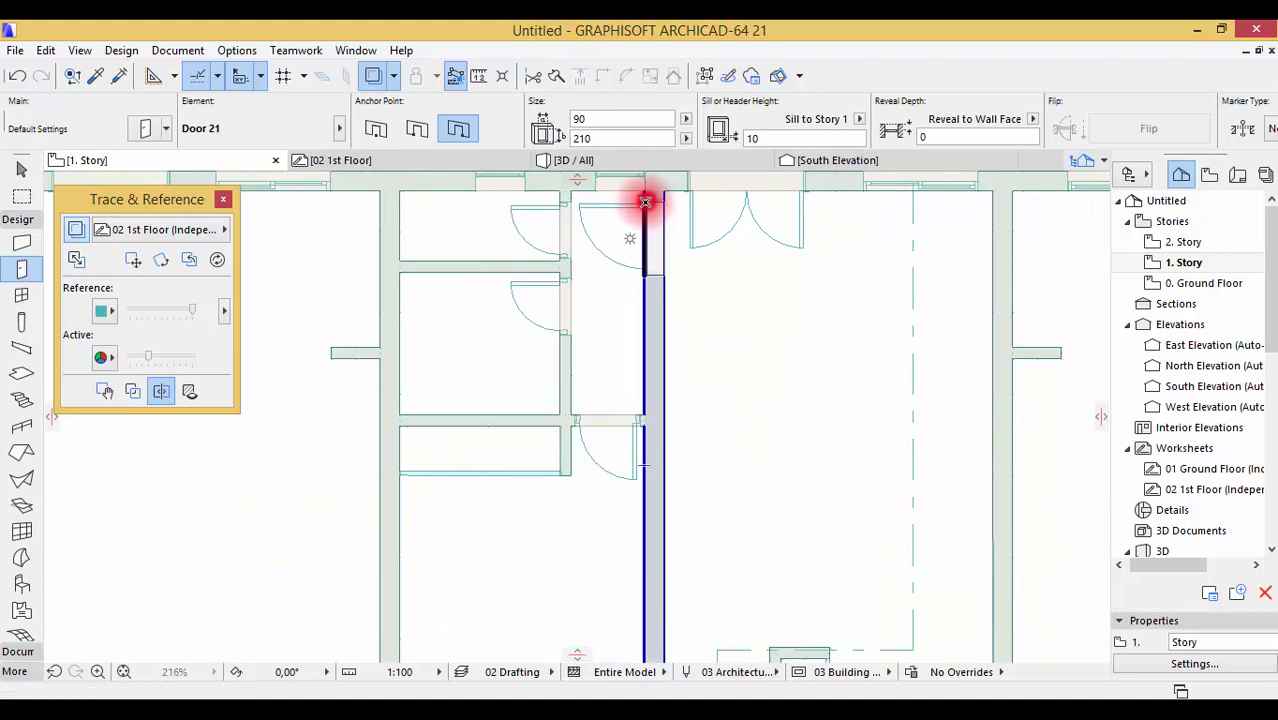
left_click(645, 201)
left_click(602, 201)
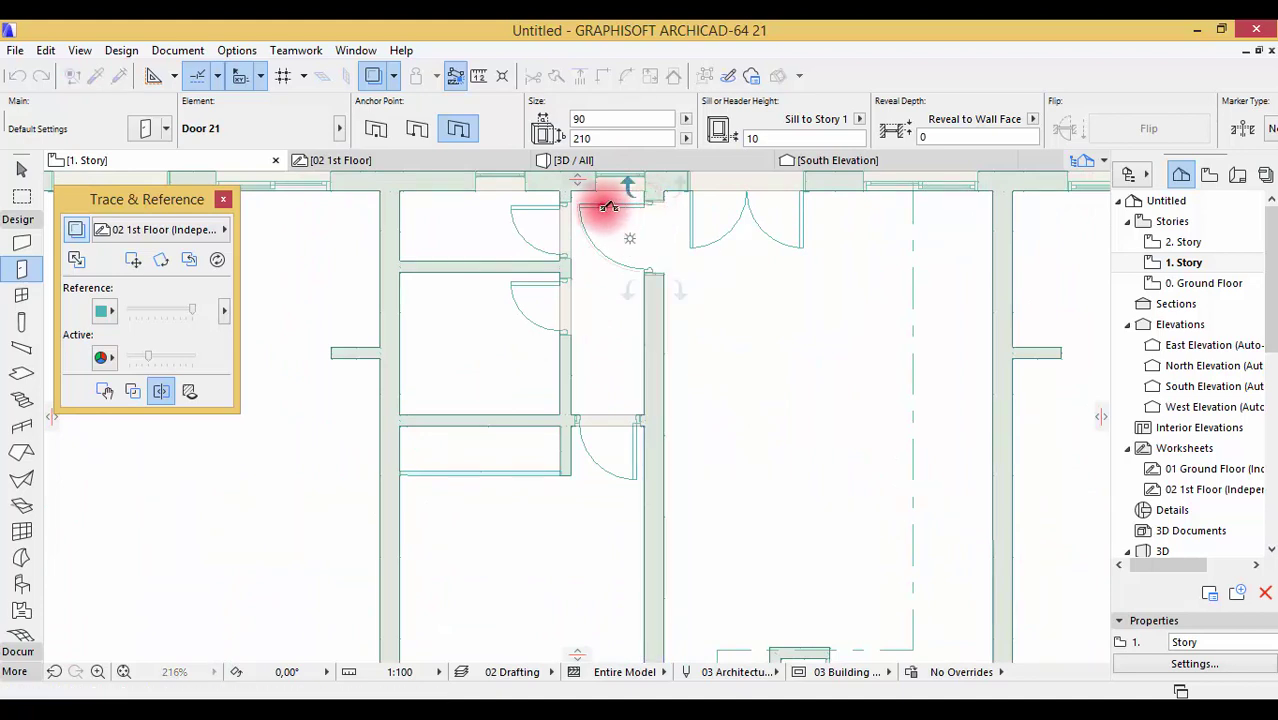
left_click(583, 425)
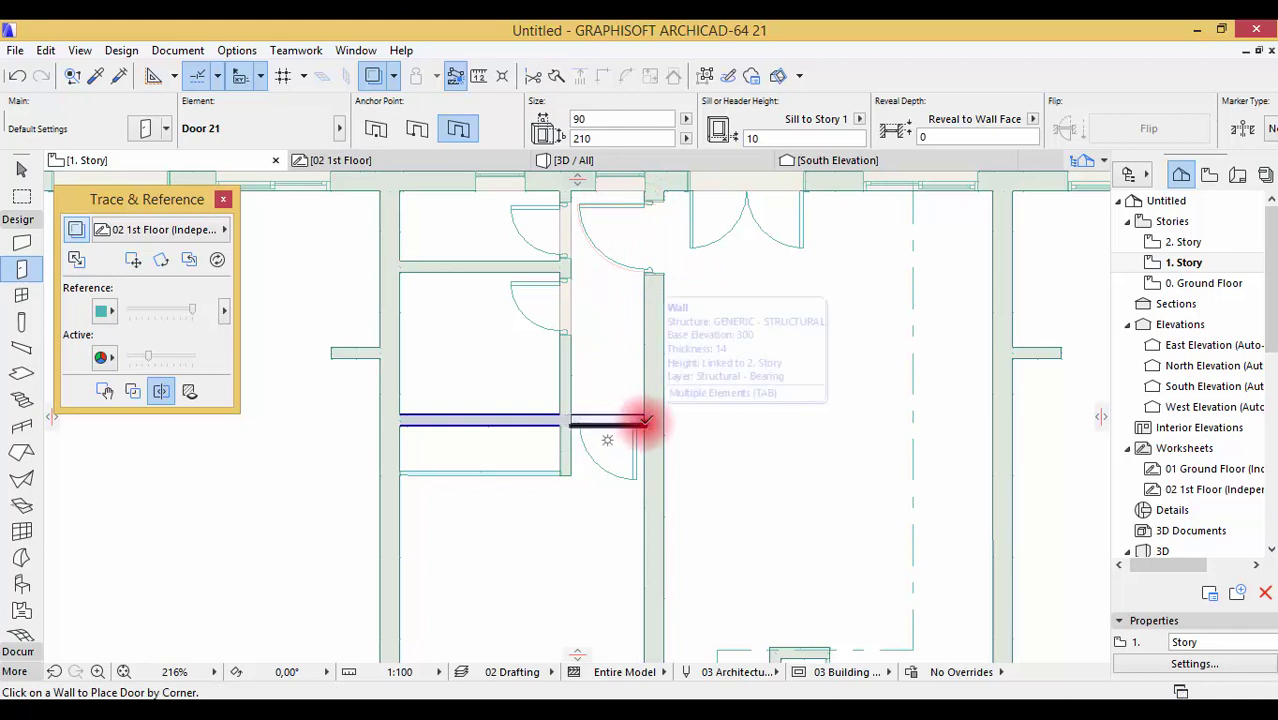
left_click(645, 420)
left_click(626, 497)
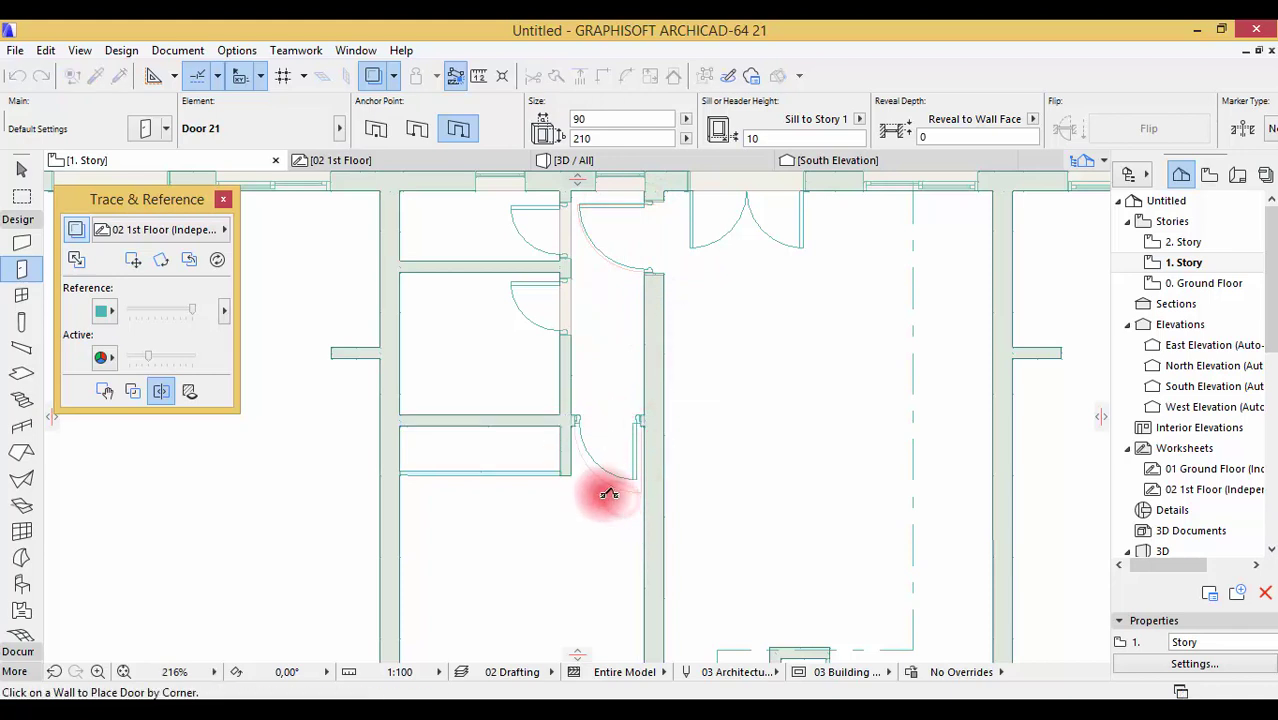
scroll(508, 416, "down", 3)
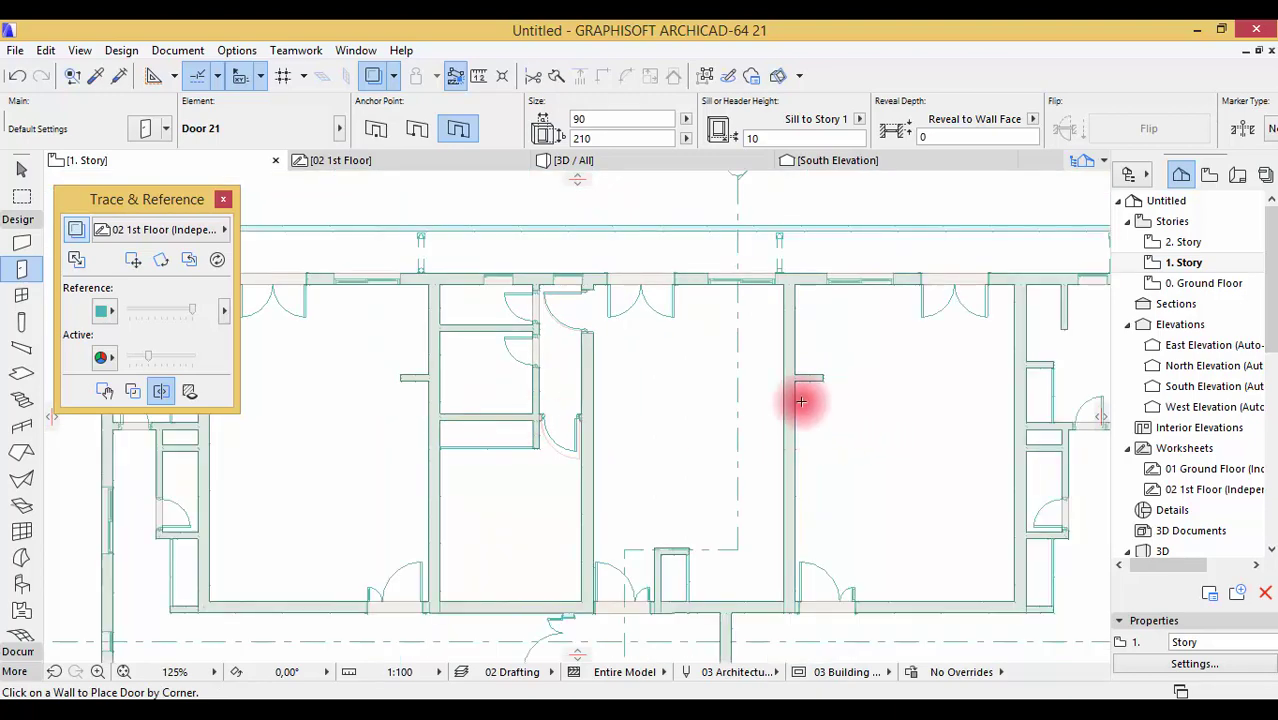
scroll(1053, 418, "up", 2)
scroll(1053, 418, "up", 2)
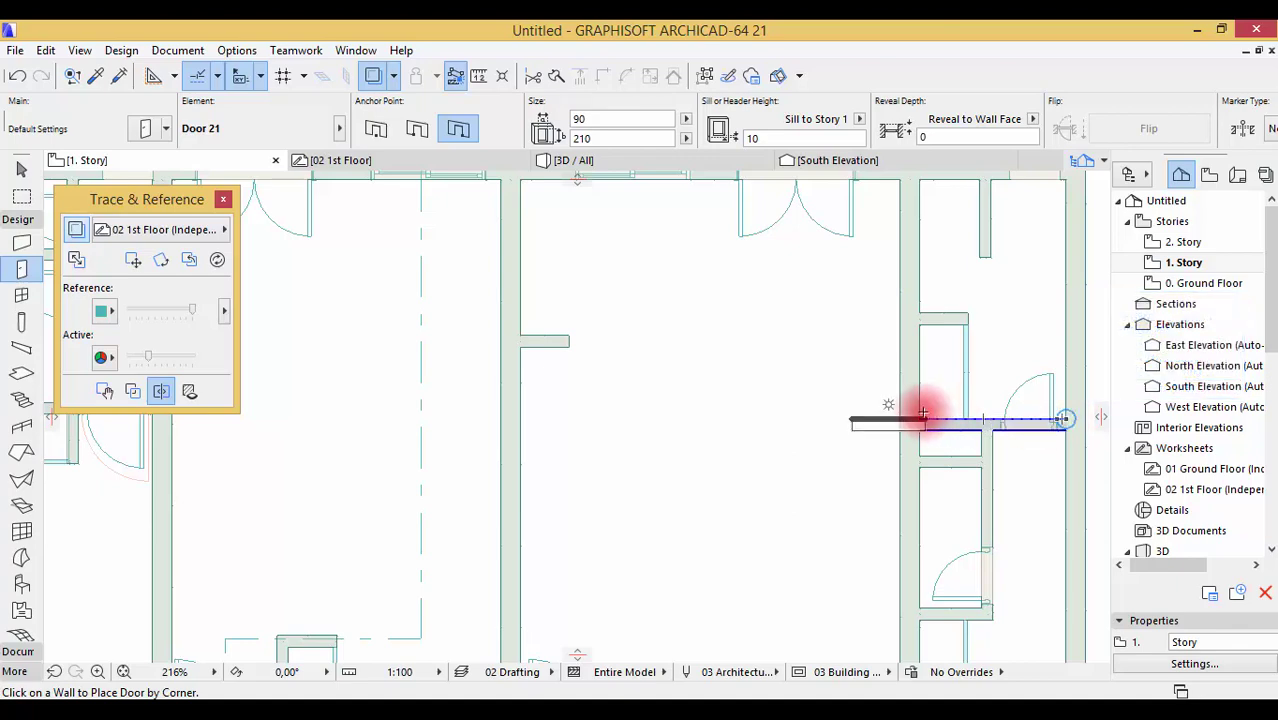
scroll(905, 347, "down", 5)
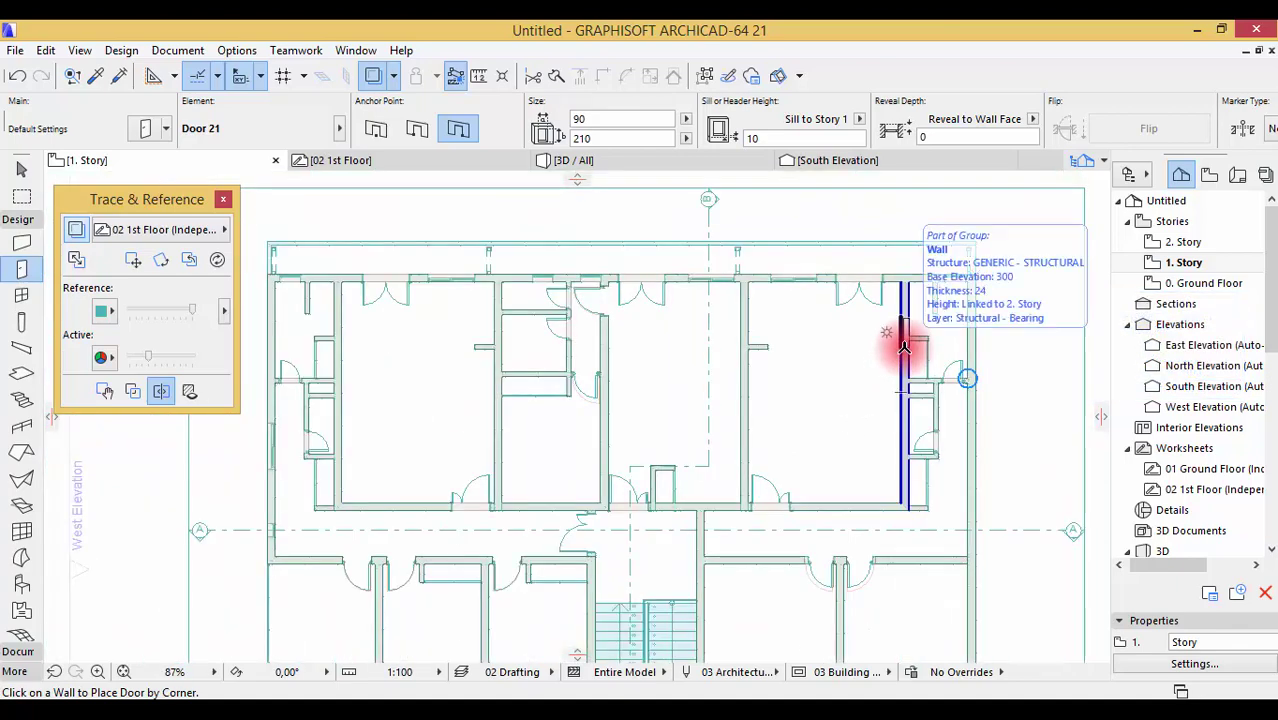
scroll(905, 347, "down", 1)
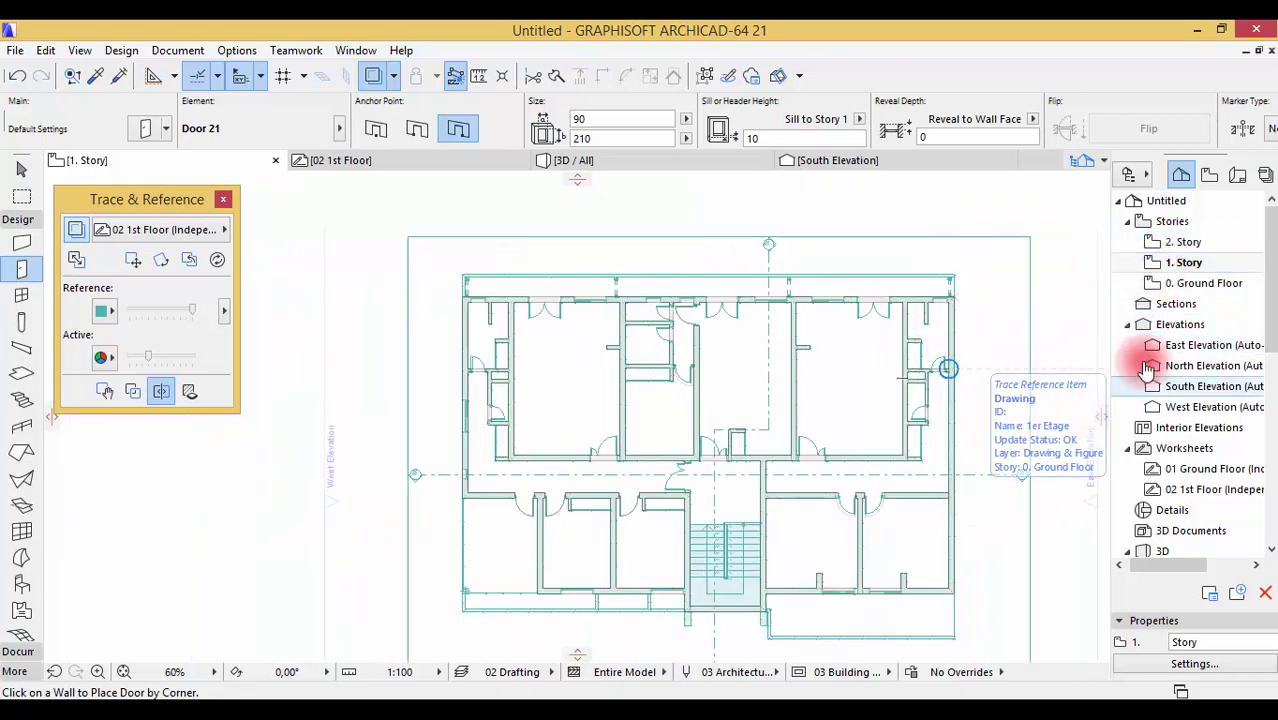
- Copy a Ground Floor door's settings with the Eyedropper and return to 1. Story
left_click(1193, 287)
double_click(1193, 287)
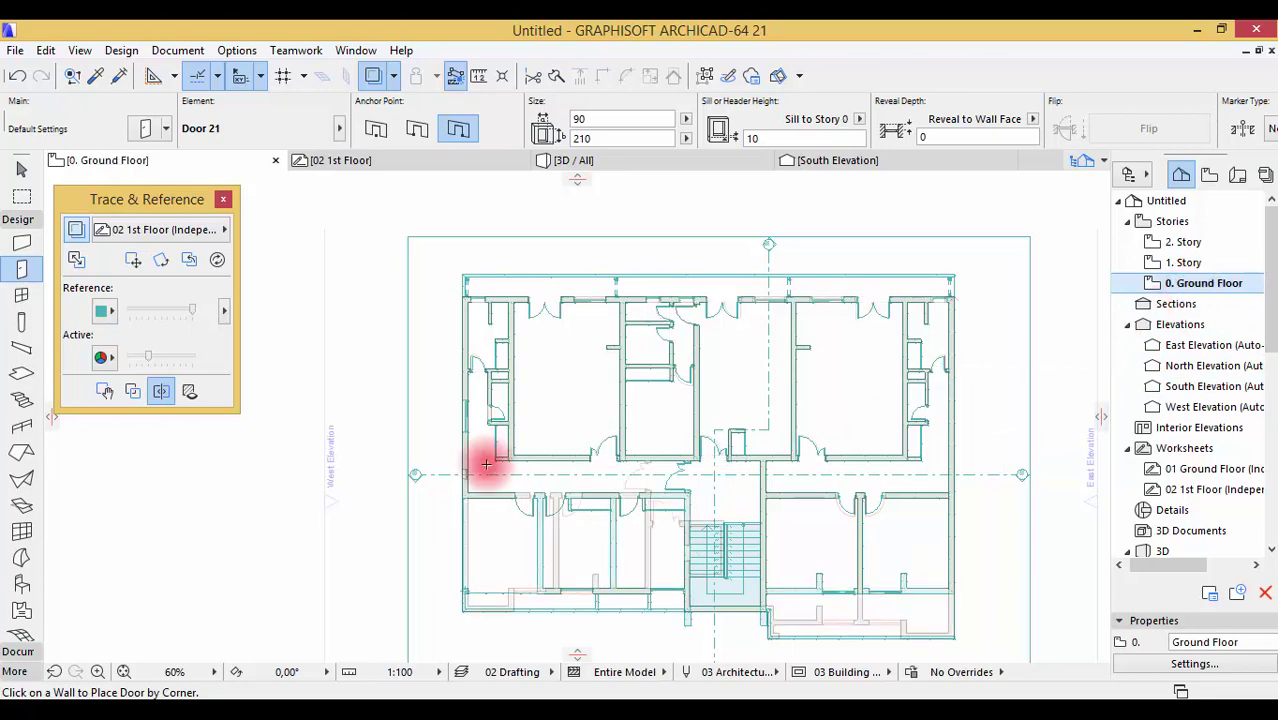
left_click(103, 77)
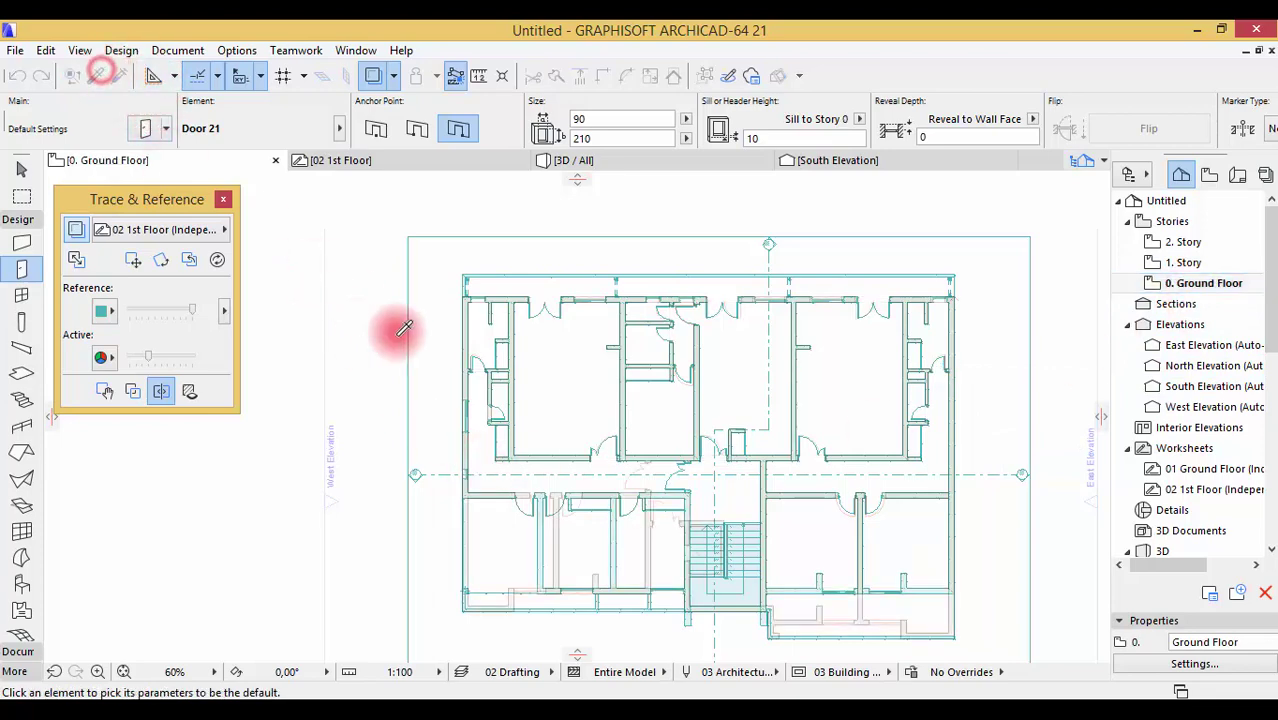
left_click(622, 432)
double_click(1190, 263)
scroll(600, 462, "up", 4)
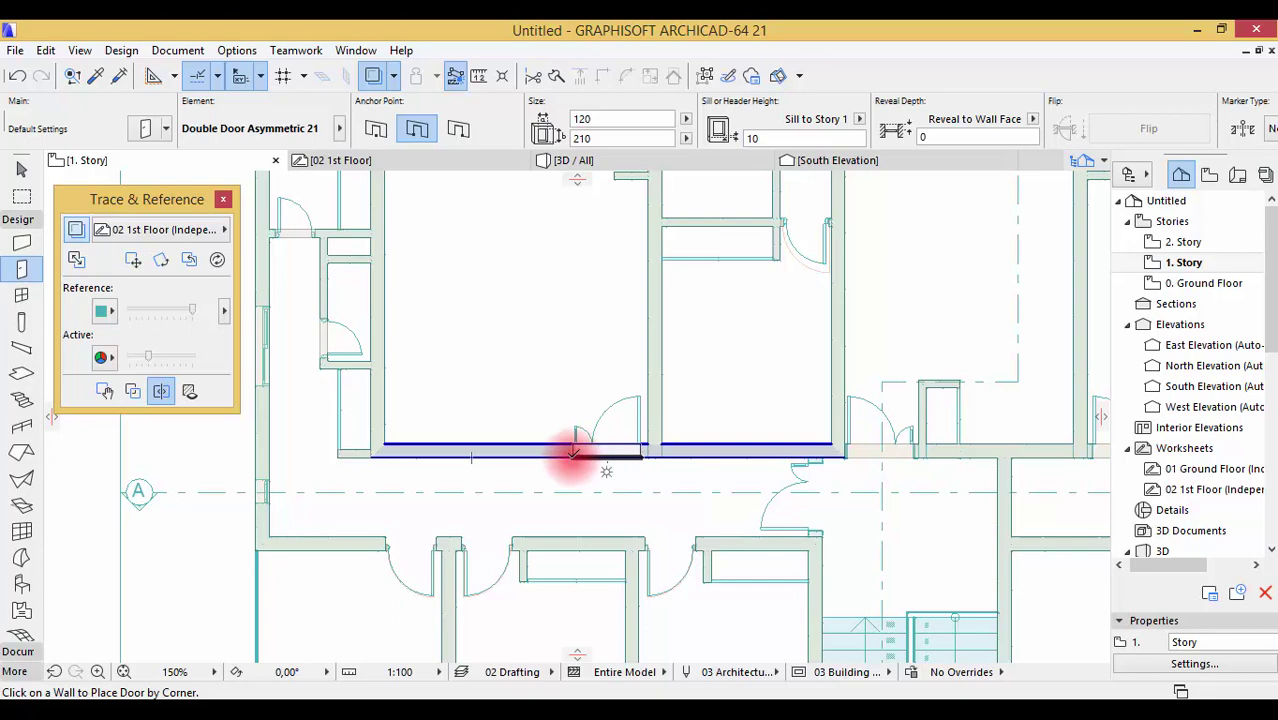
- Place two Double Door Asymmetric 21 doors (120 × 210) in the corridor and right walls
left_click(573, 450)
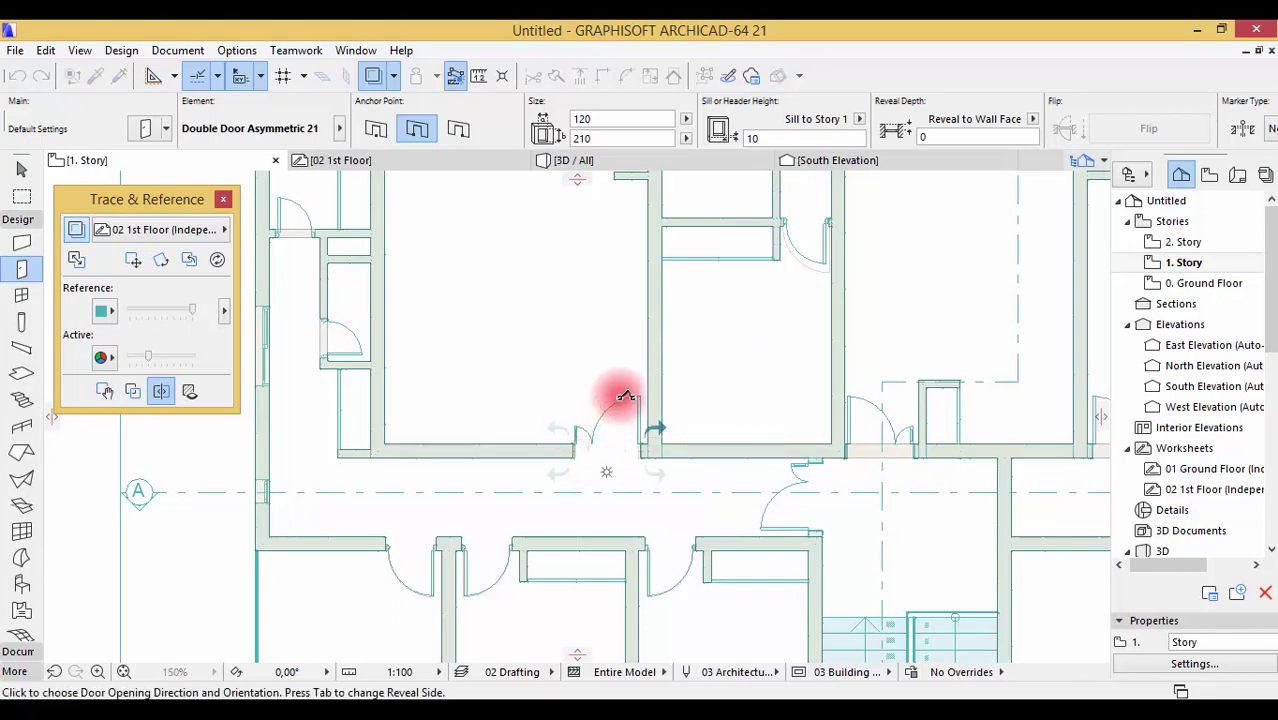
left_click(627, 395)
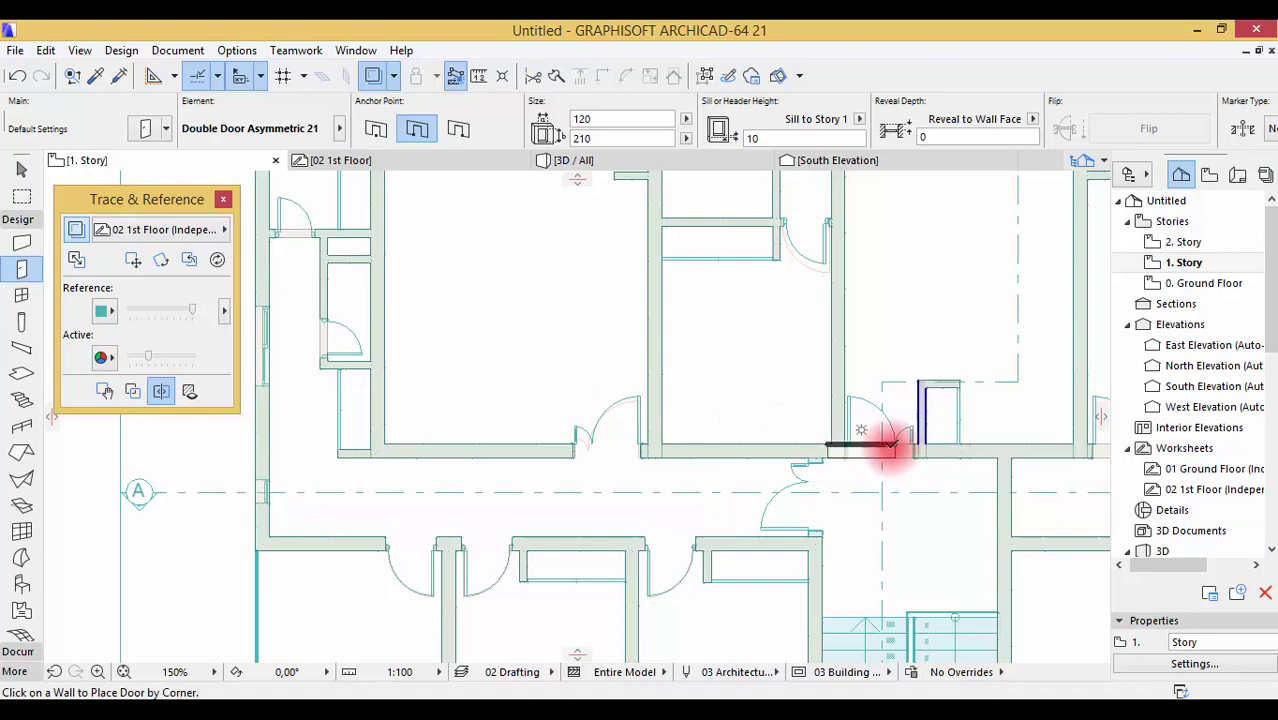
key("Tab")
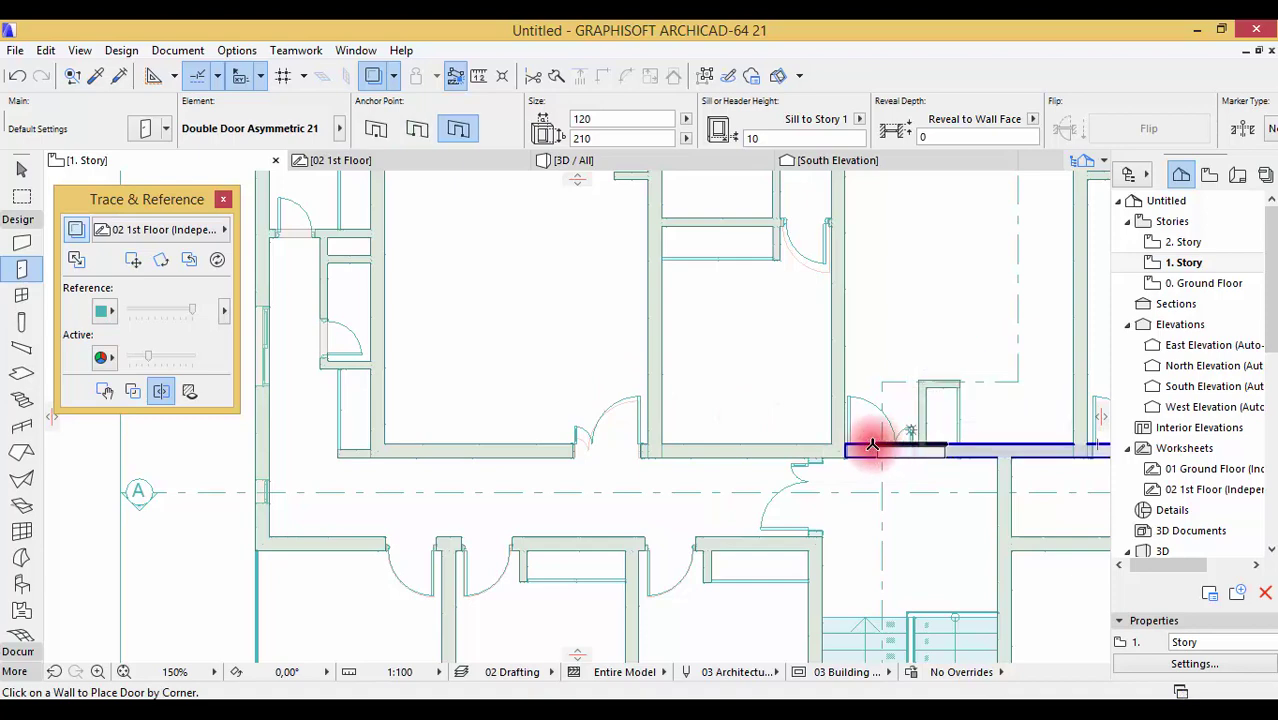
key("Tab")
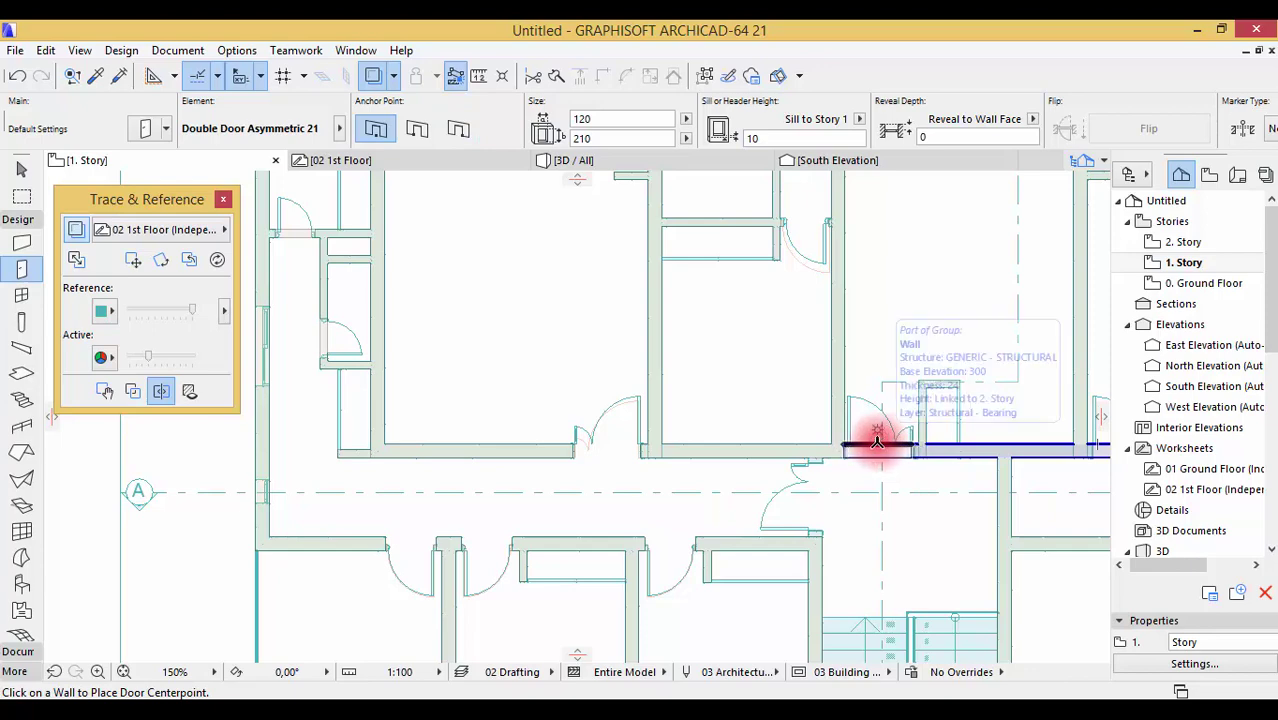
left_click(879, 432)
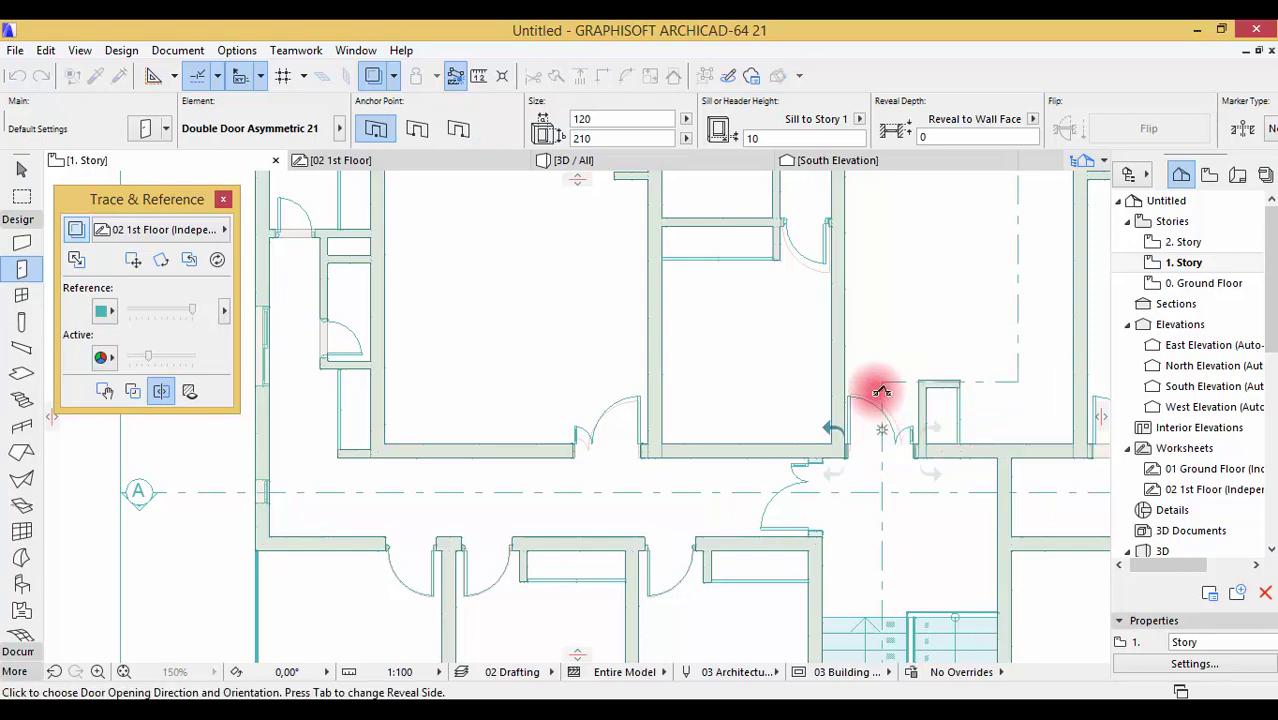
left_click(876, 386)
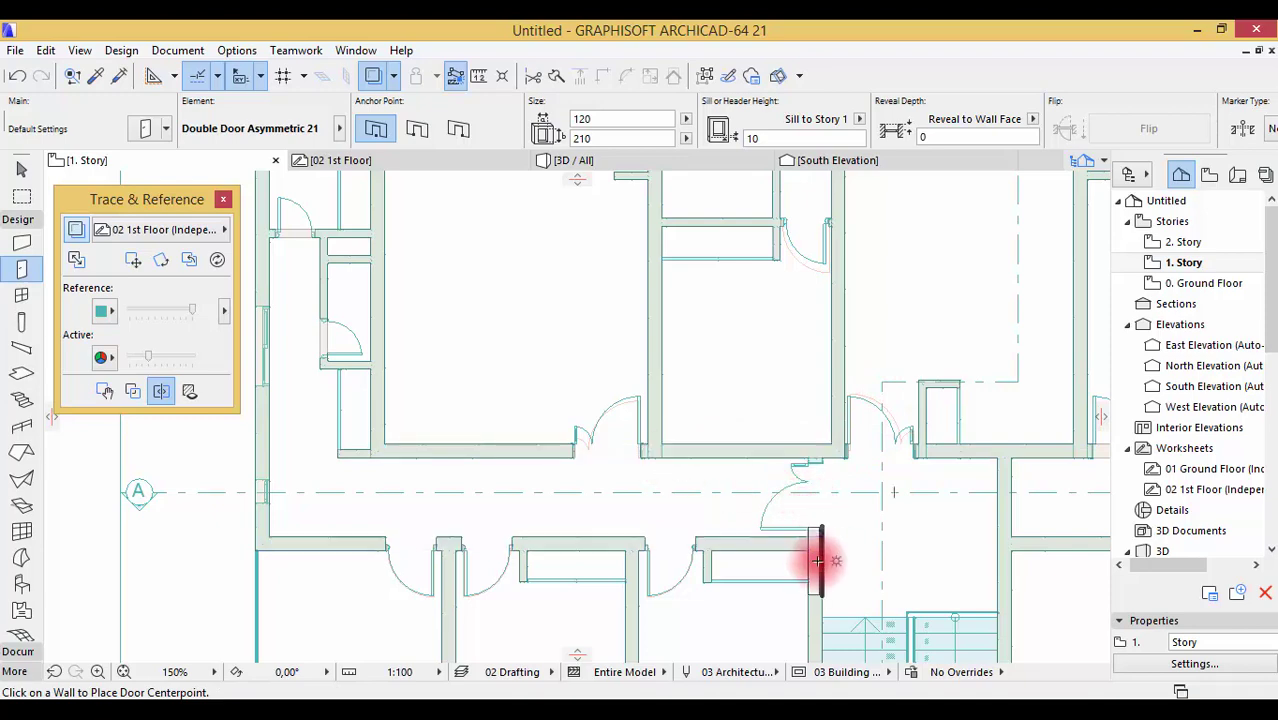
scroll(490, 414, "down", 2)
scroll(635, 418, "up", 4)
scroll(585, 420, "down", 2)
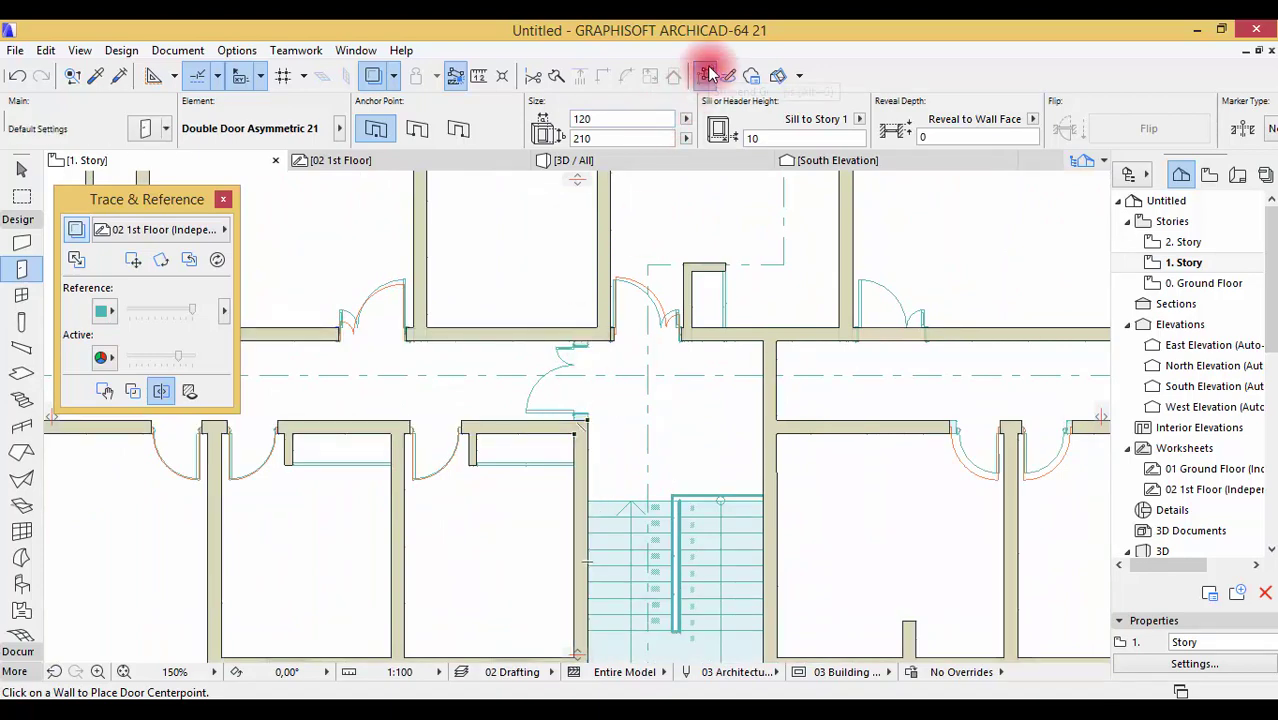
- With groups suspended, stretch the stair-side wall's upper end to the corridor's upper wall
left_click(707, 75)
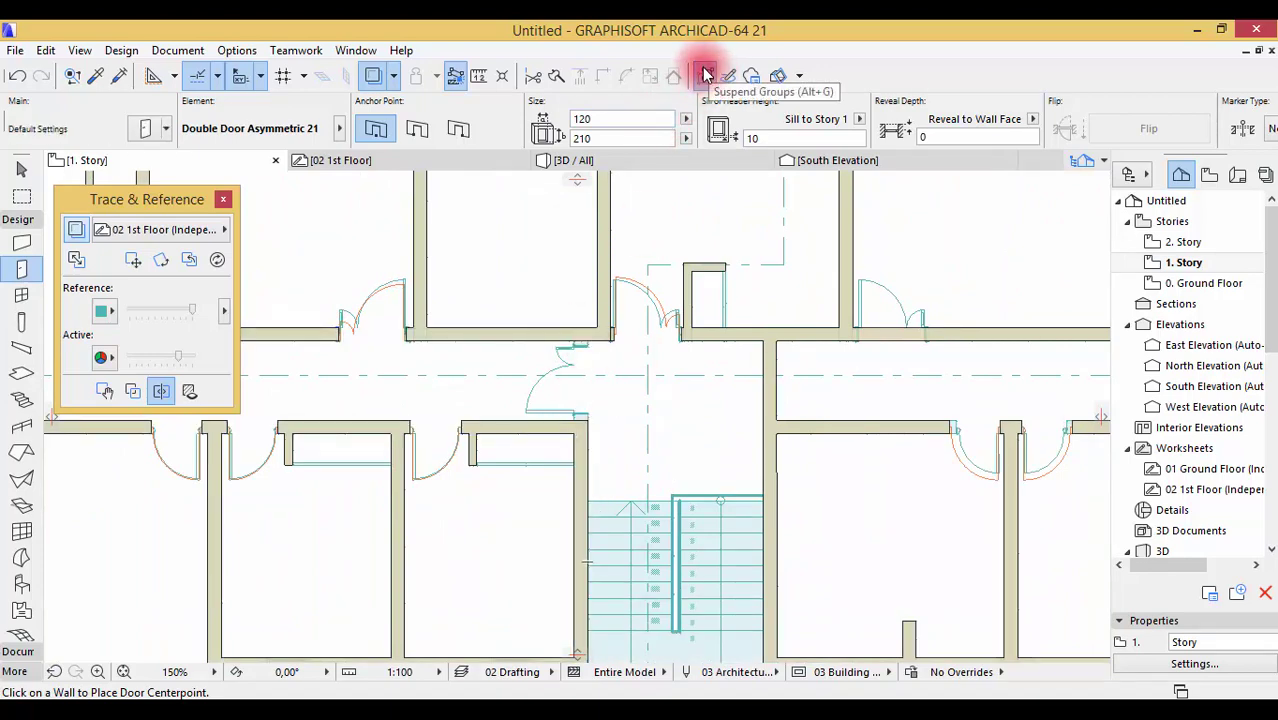
left_click(586, 460)
left_click(586, 418)
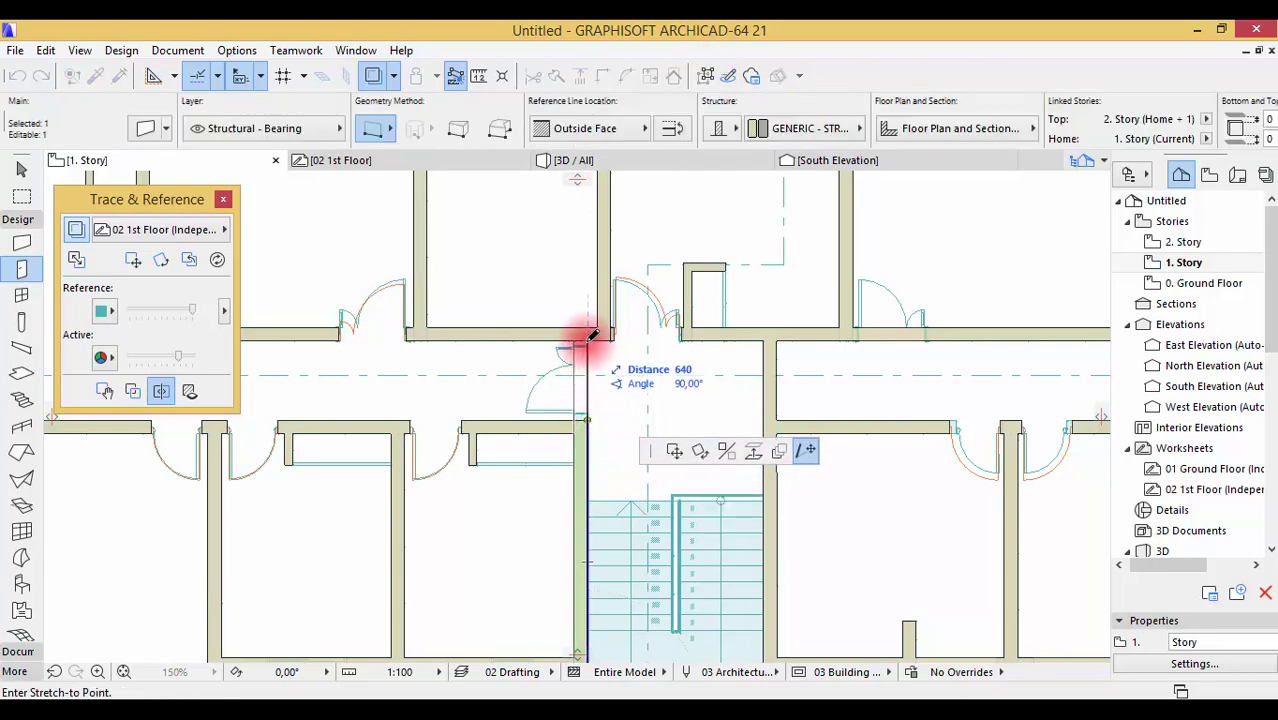
left_click(587, 340)
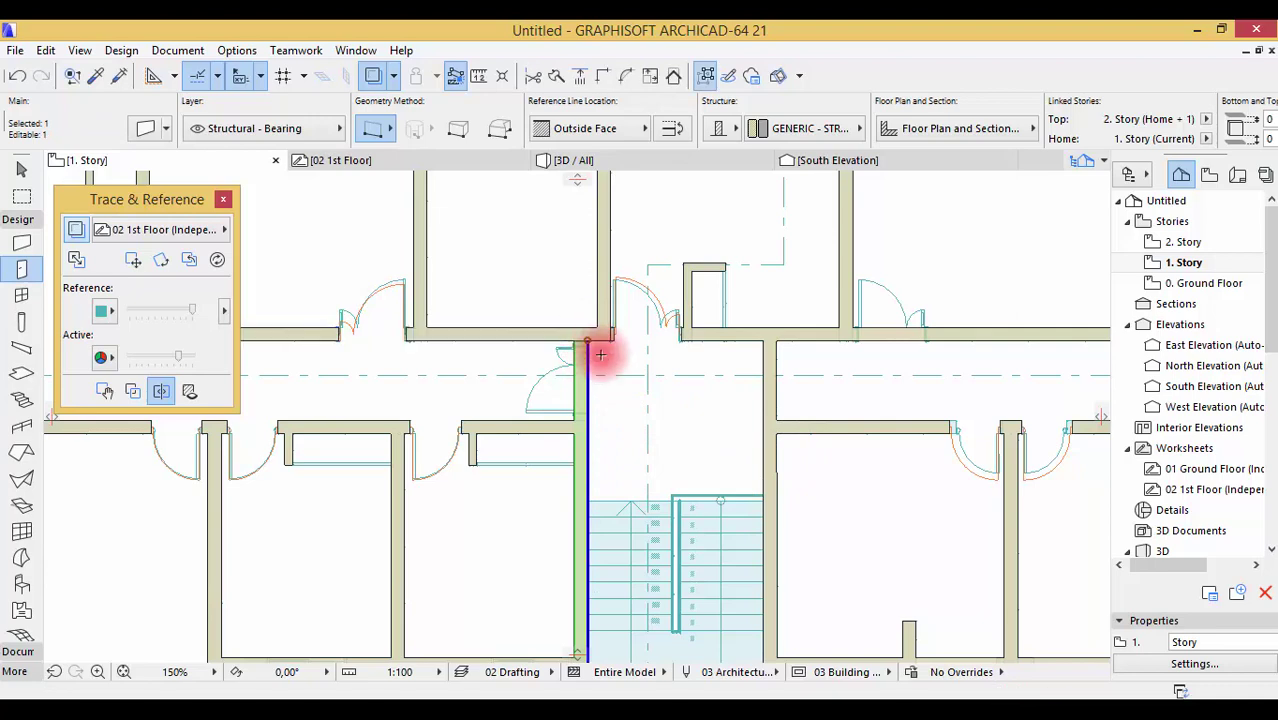
- Place a double door in the extended wall, swinging toward the lower left
key("d")
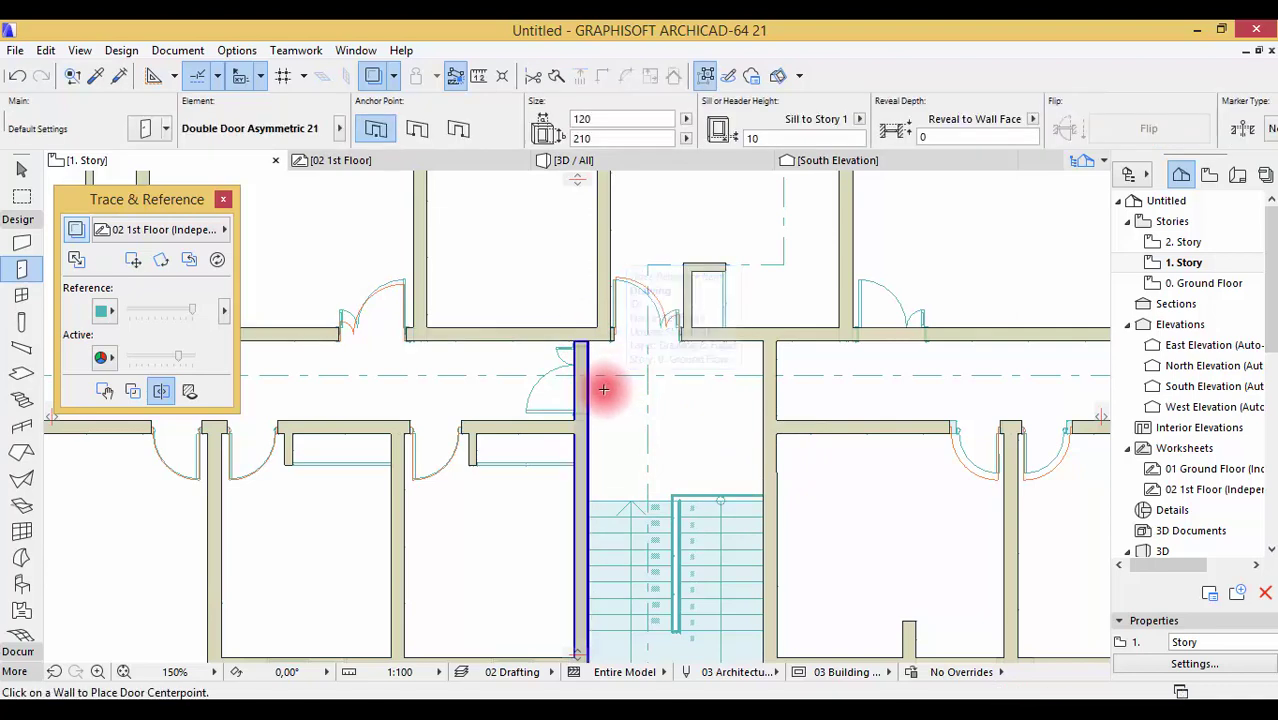
scroll(585, 385, "up", 3)
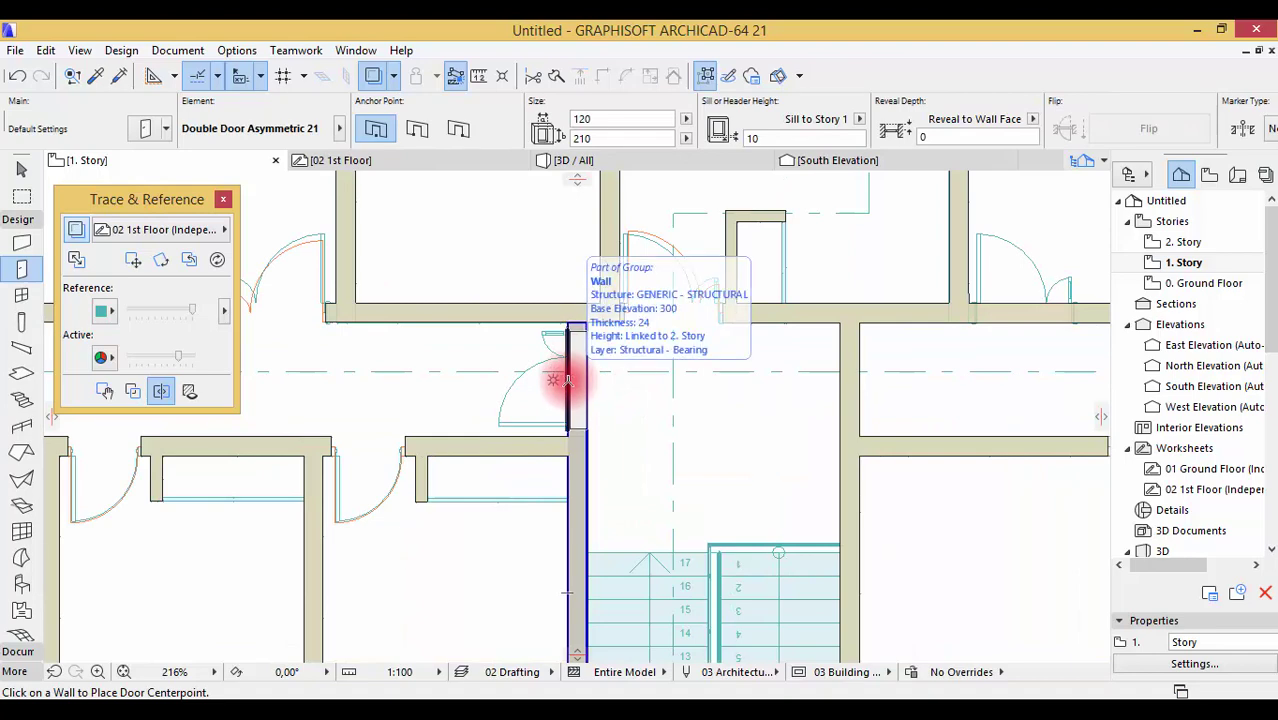
left_click(567, 380)
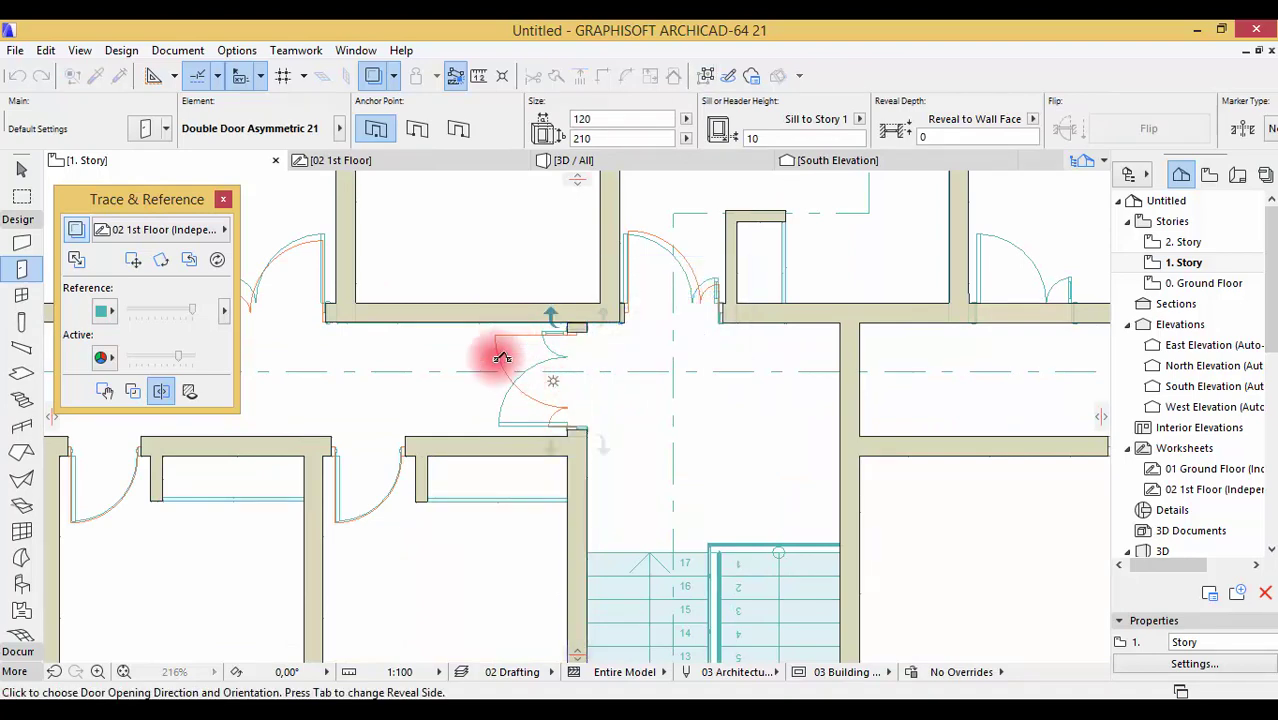
left_click(472, 416)
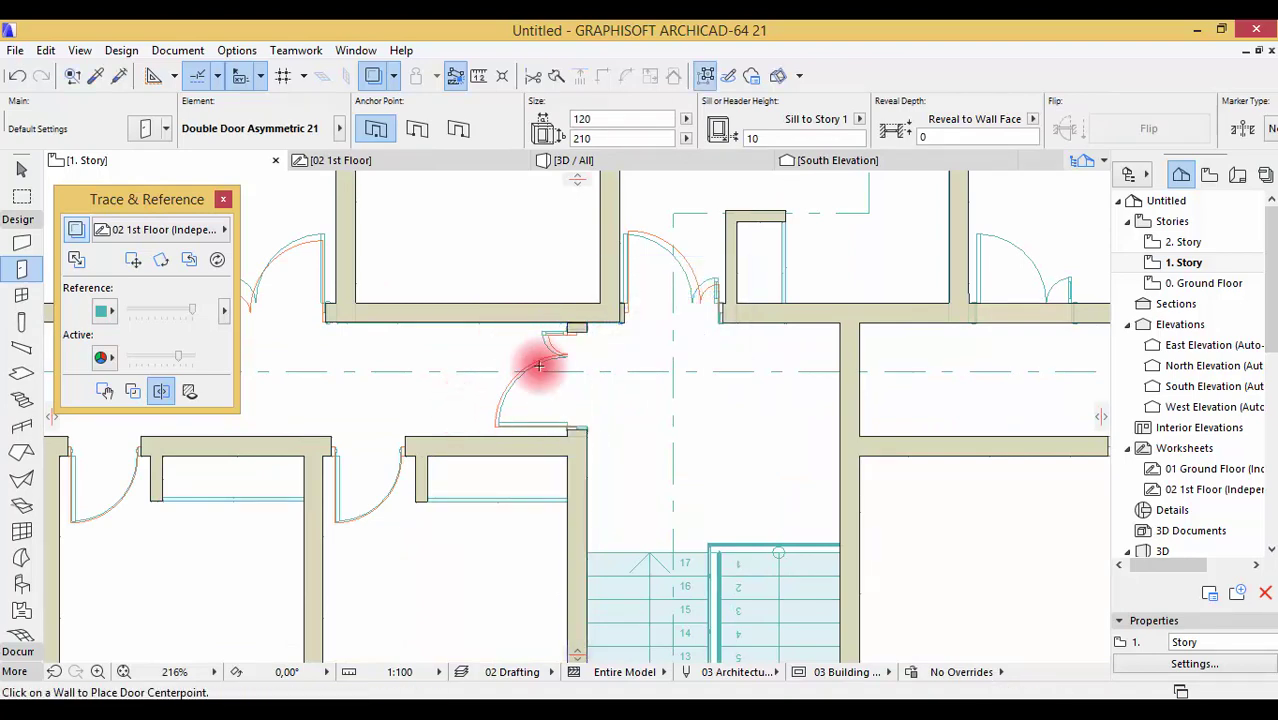
scroll(542, 363, "down", 3)
scroll(591, 400, "down", 2)
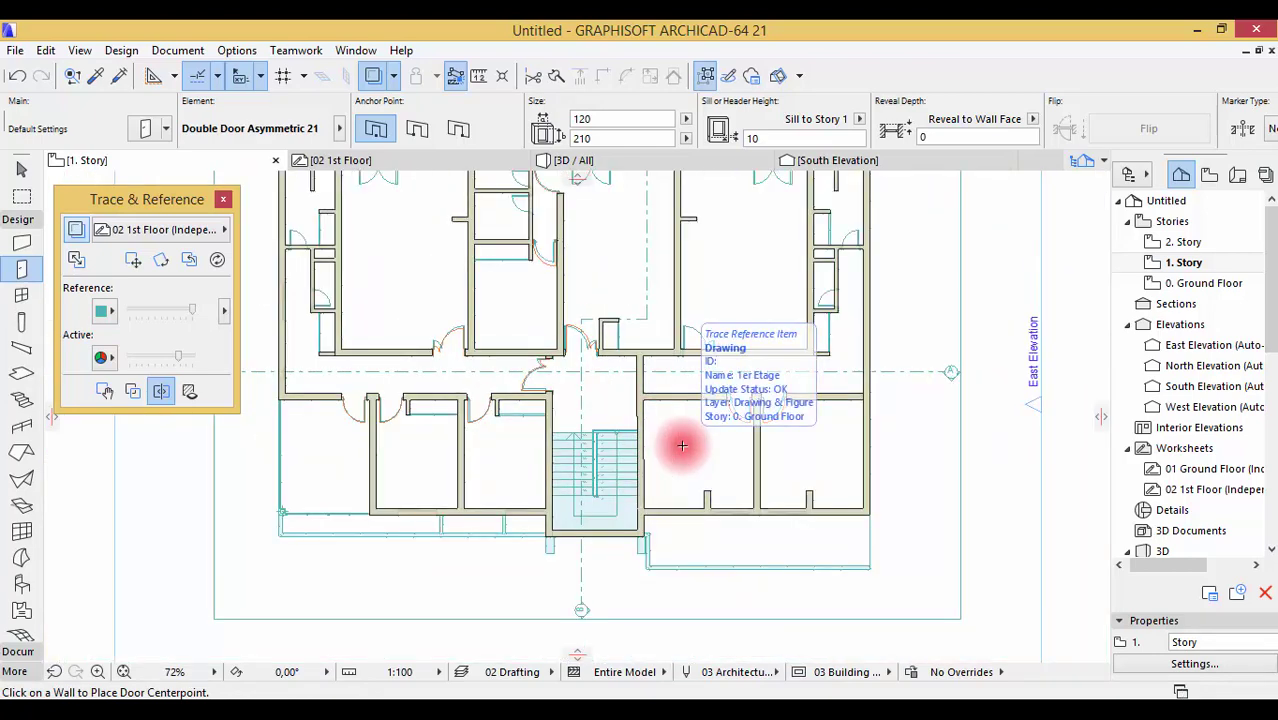
- Add a double door to the right room's corridor wall on 1. Story, then show the Ground Floor
scroll(636, 448, "down", 3)
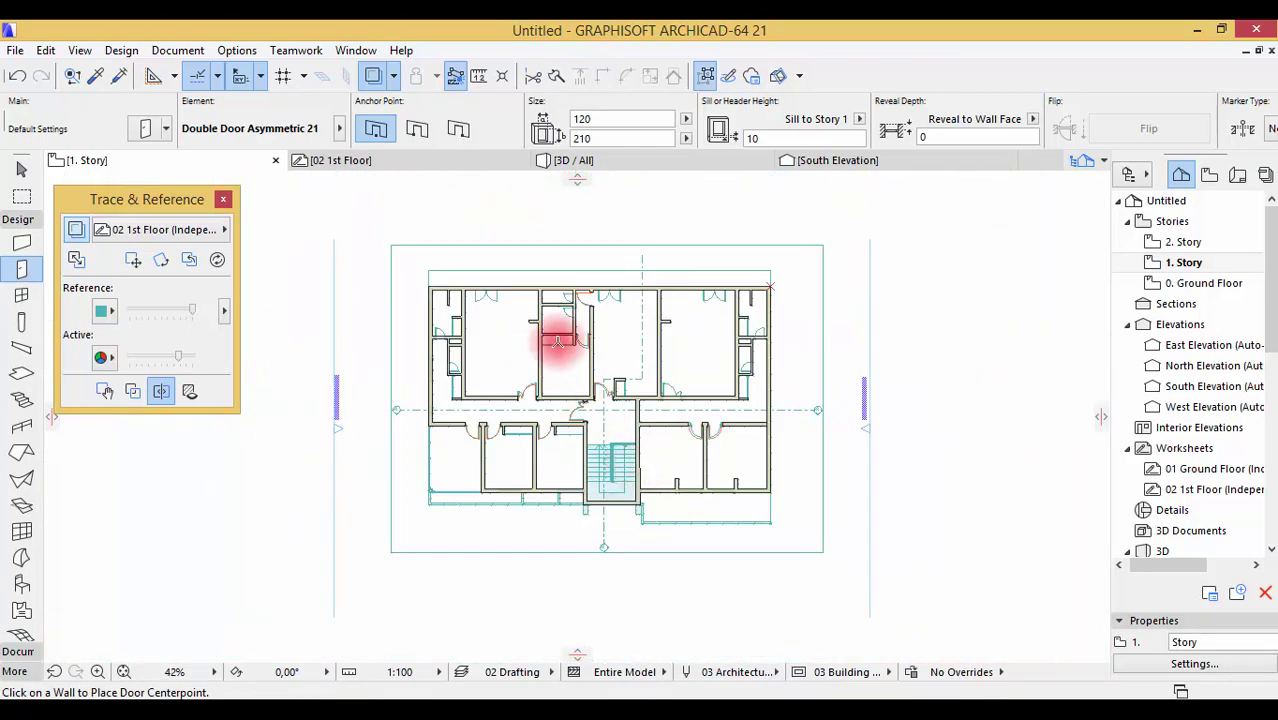
scroll(587, 293, "up", 2)
scroll(587, 293, "up", 1)
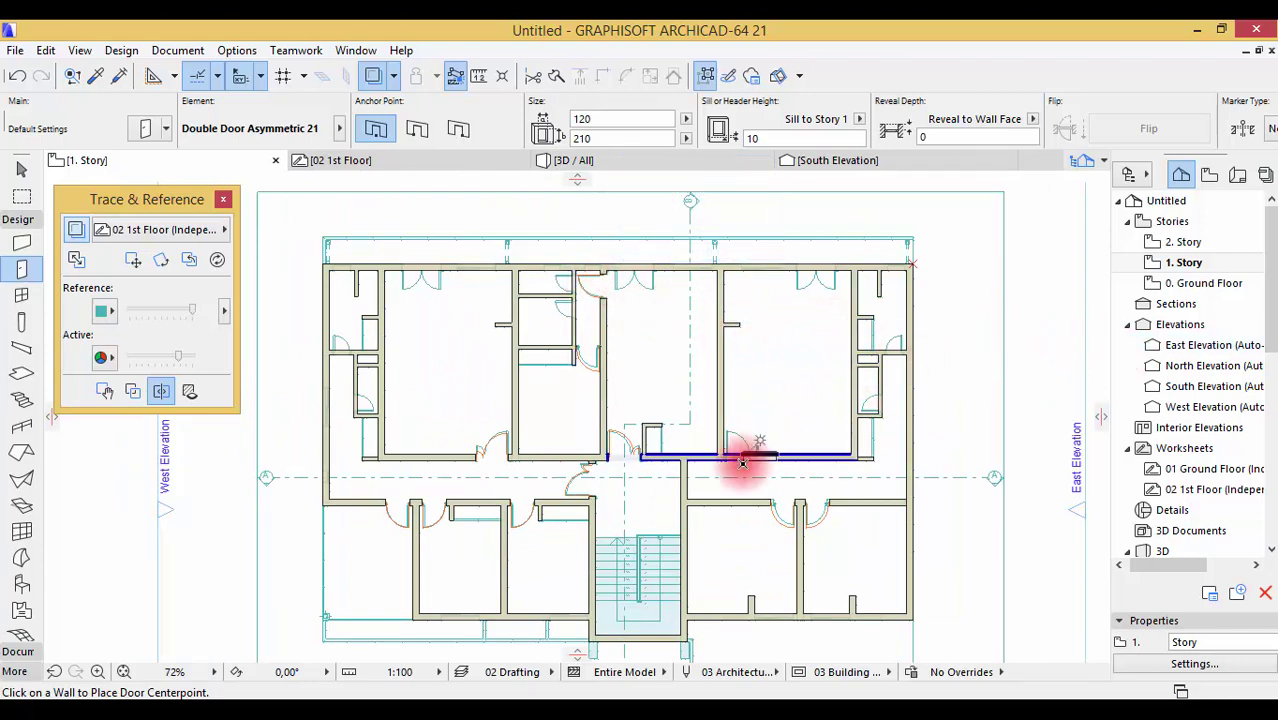
scroll(740, 460, "up", 6)
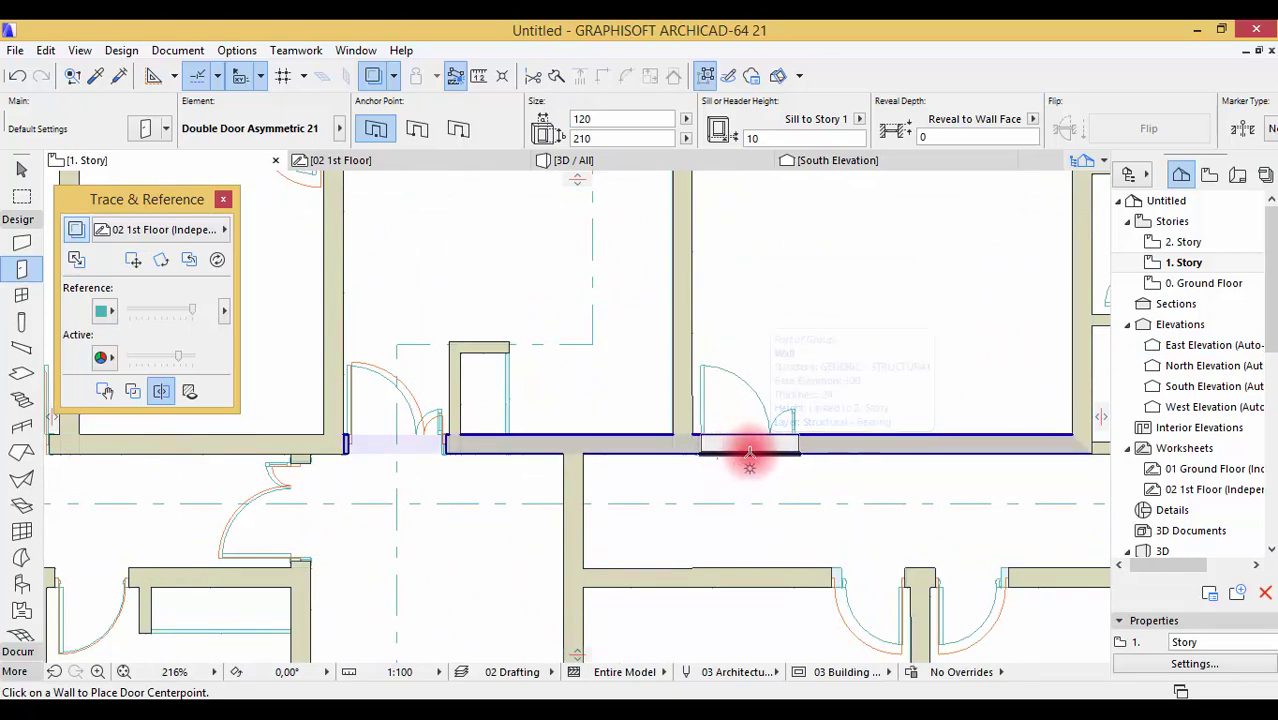
left_click(751, 455)
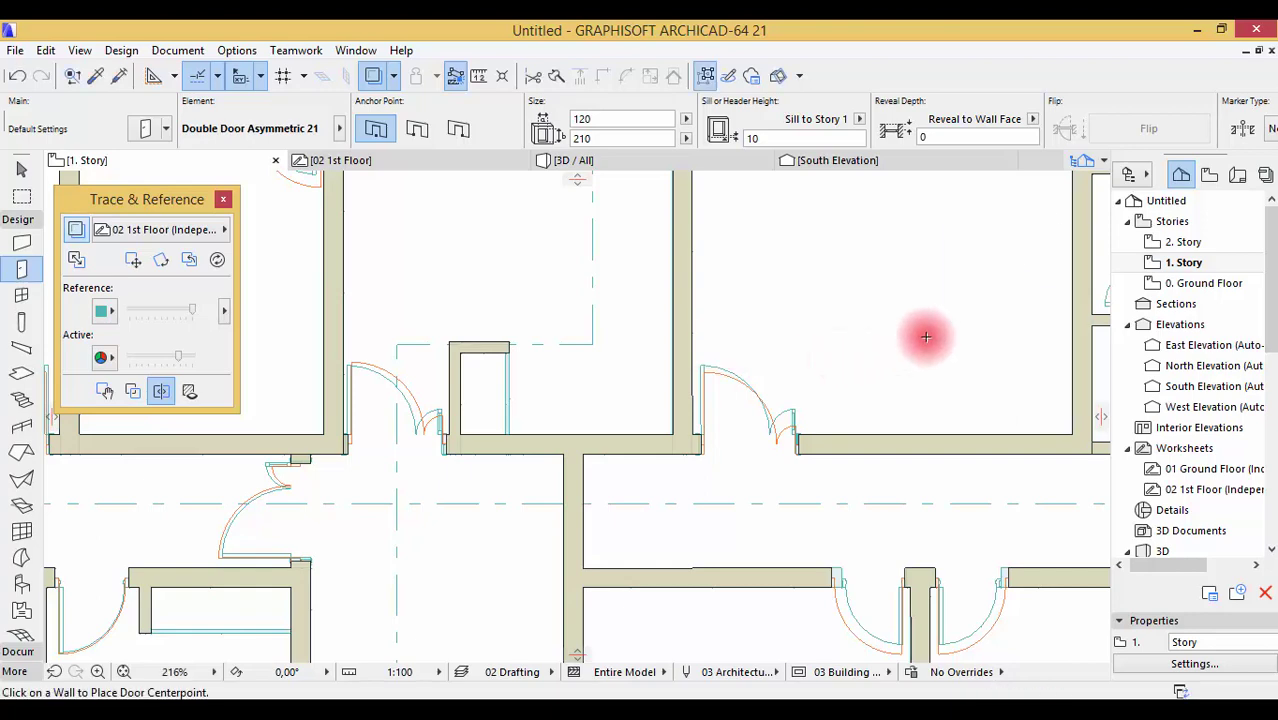
scroll(925, 337, "down", 5)
scroll(864, 294, "up", 1)
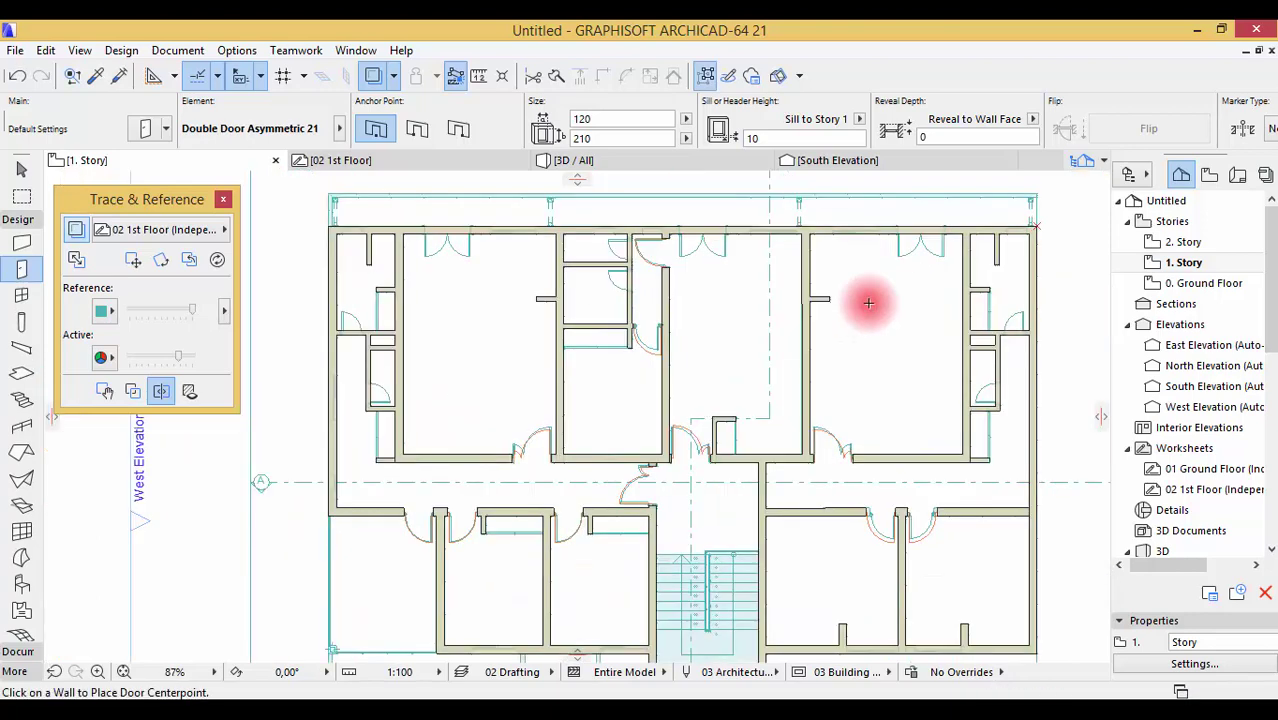
left_click(1212, 290)
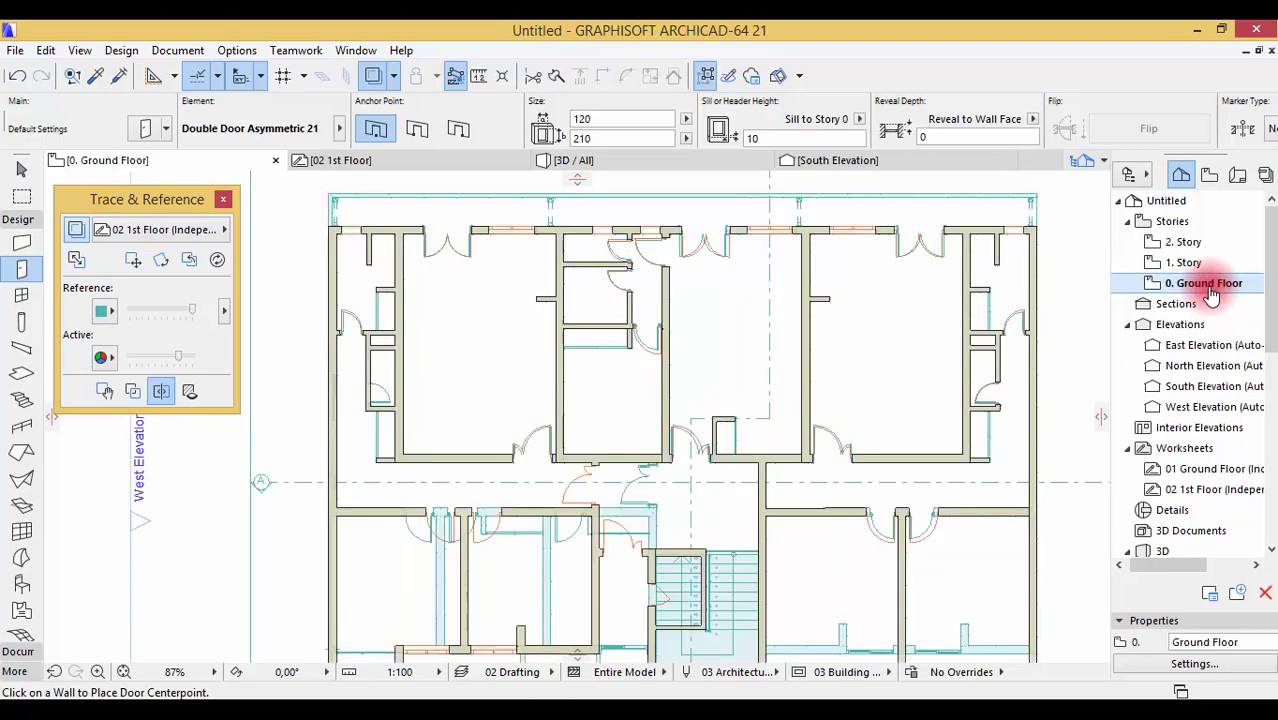
- Pick up the ground-floor Double Door 21 settings and return to the 1. Story plan
left_click(95, 88)
left_click(460, 253)
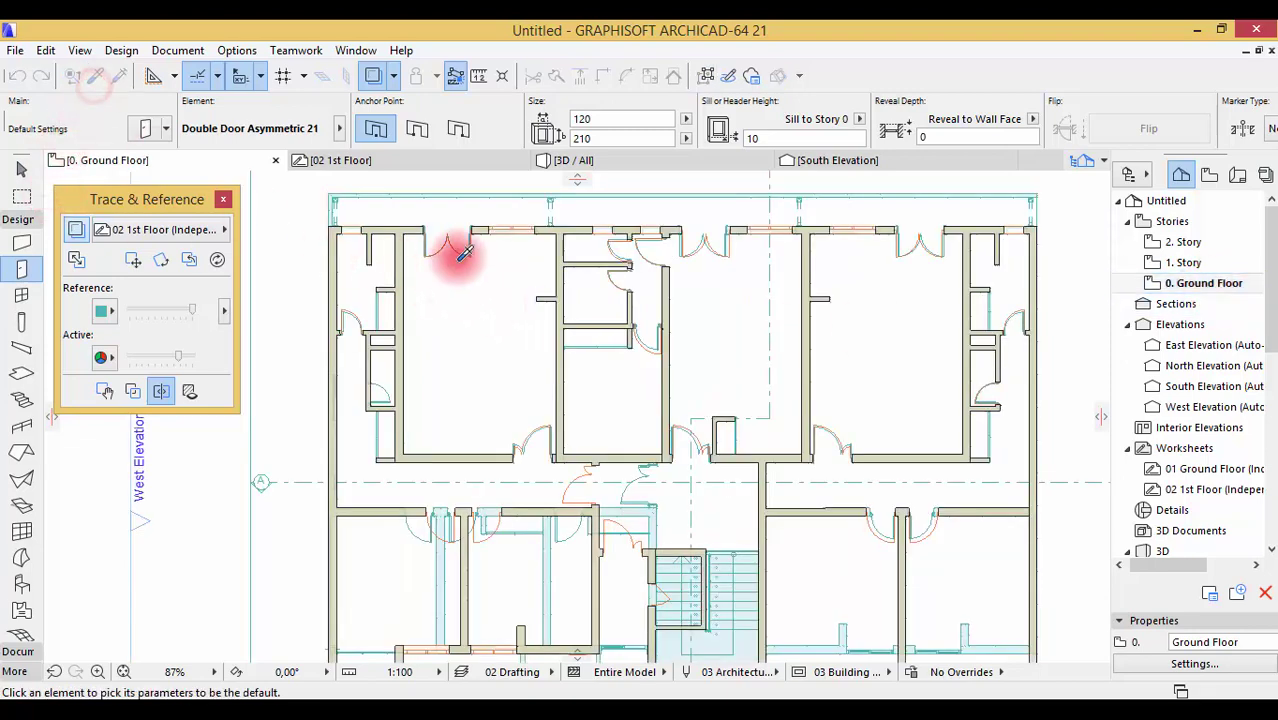
left_click(1212, 264)
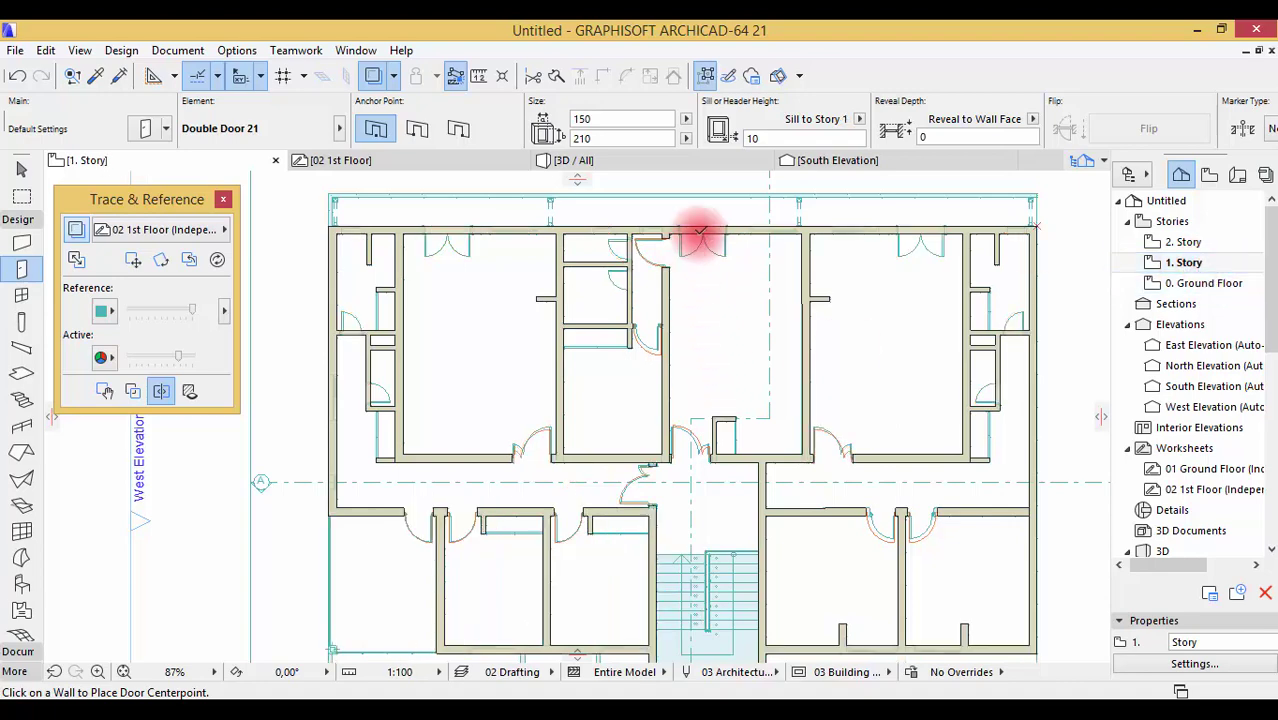
scroll(700, 232, "up", 3)
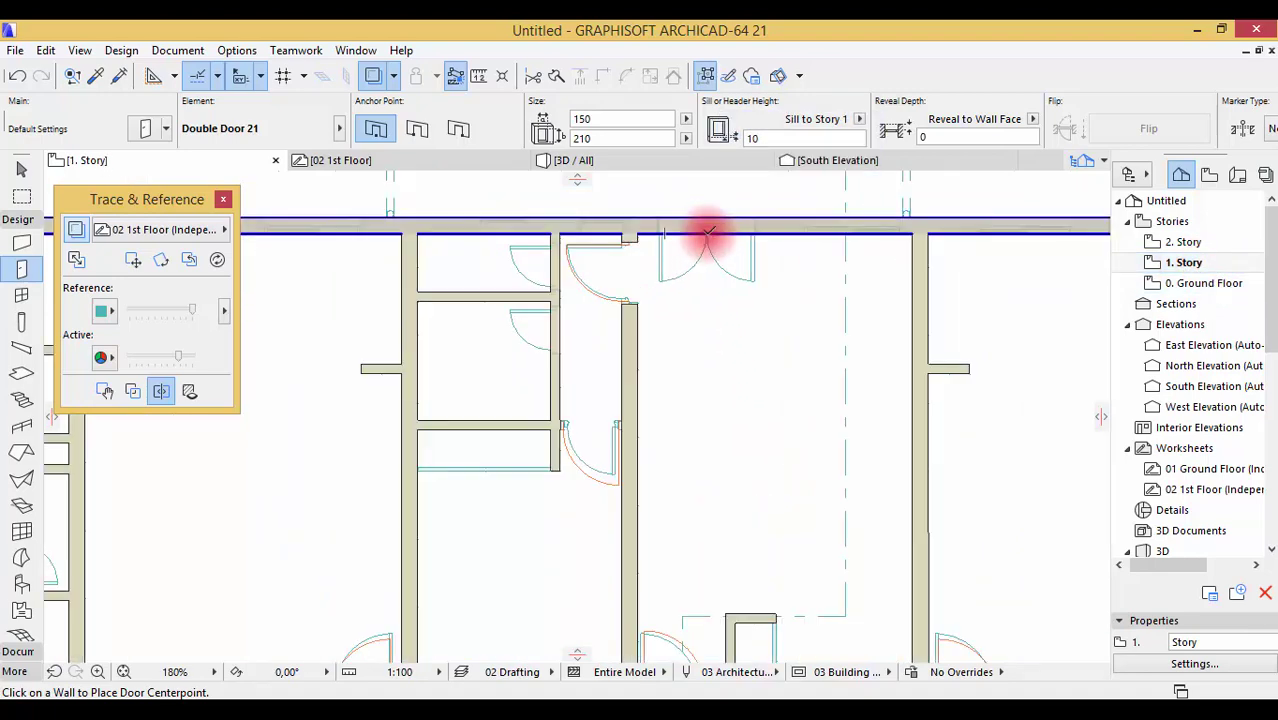
- Place double doors along the top exterior wall, each swinging into its upper room
left_click(712, 268)
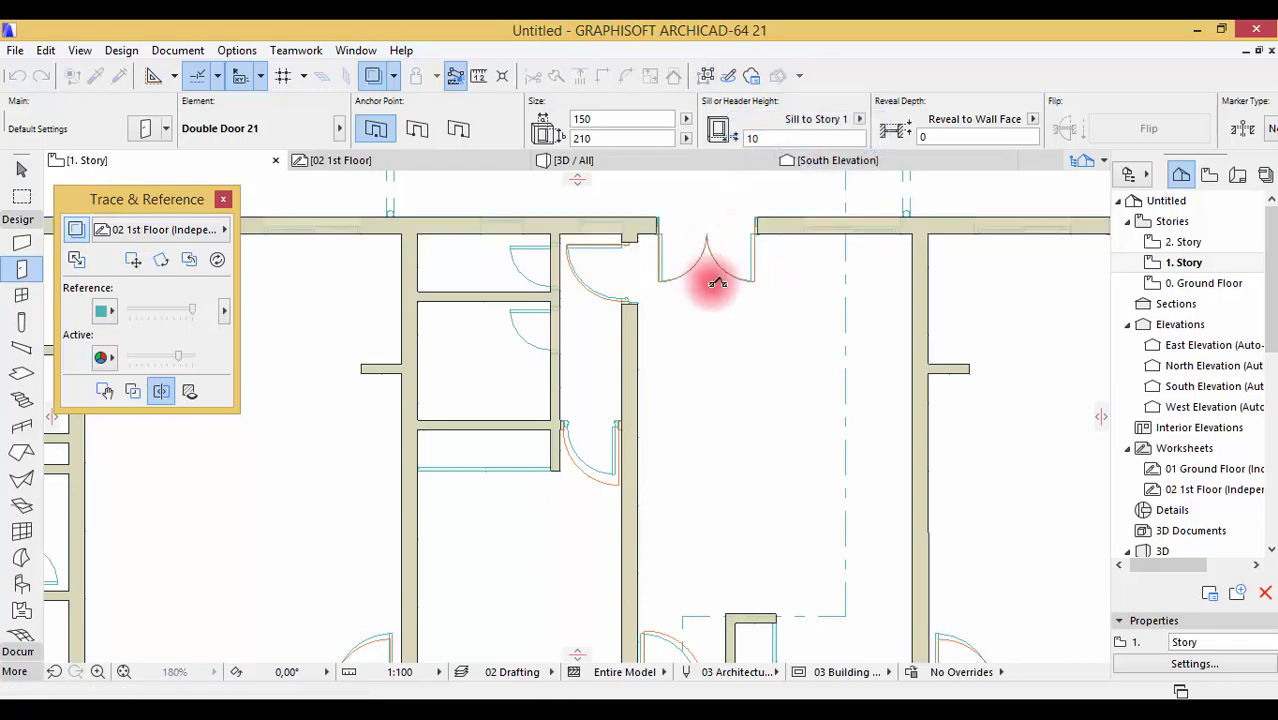
scroll(827, 305, "down", 3)
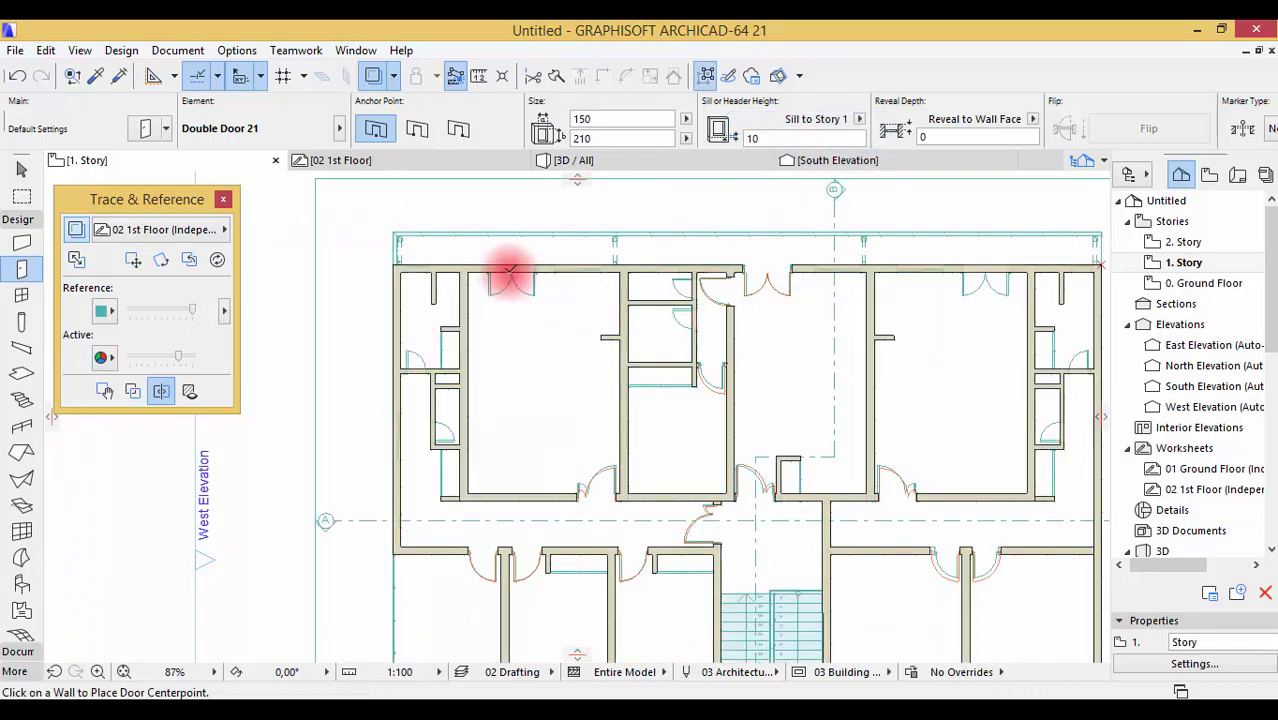
left_click(511, 269)
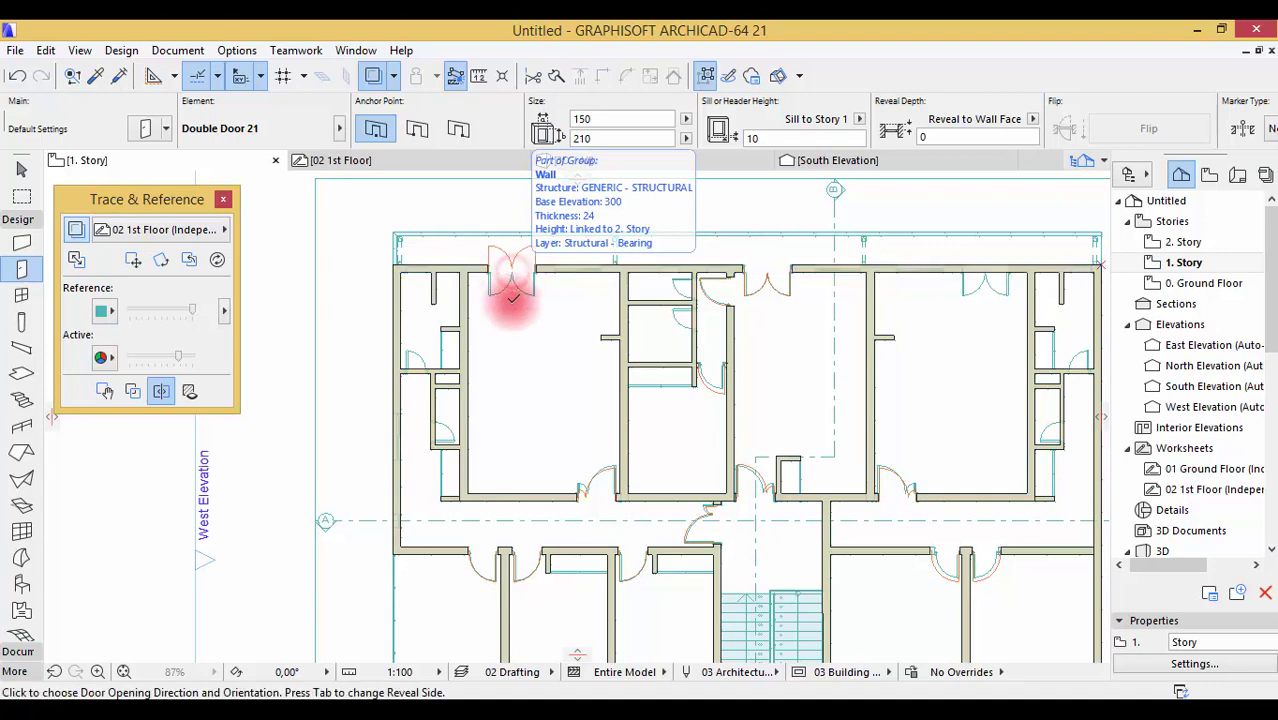
left_click(512, 293)
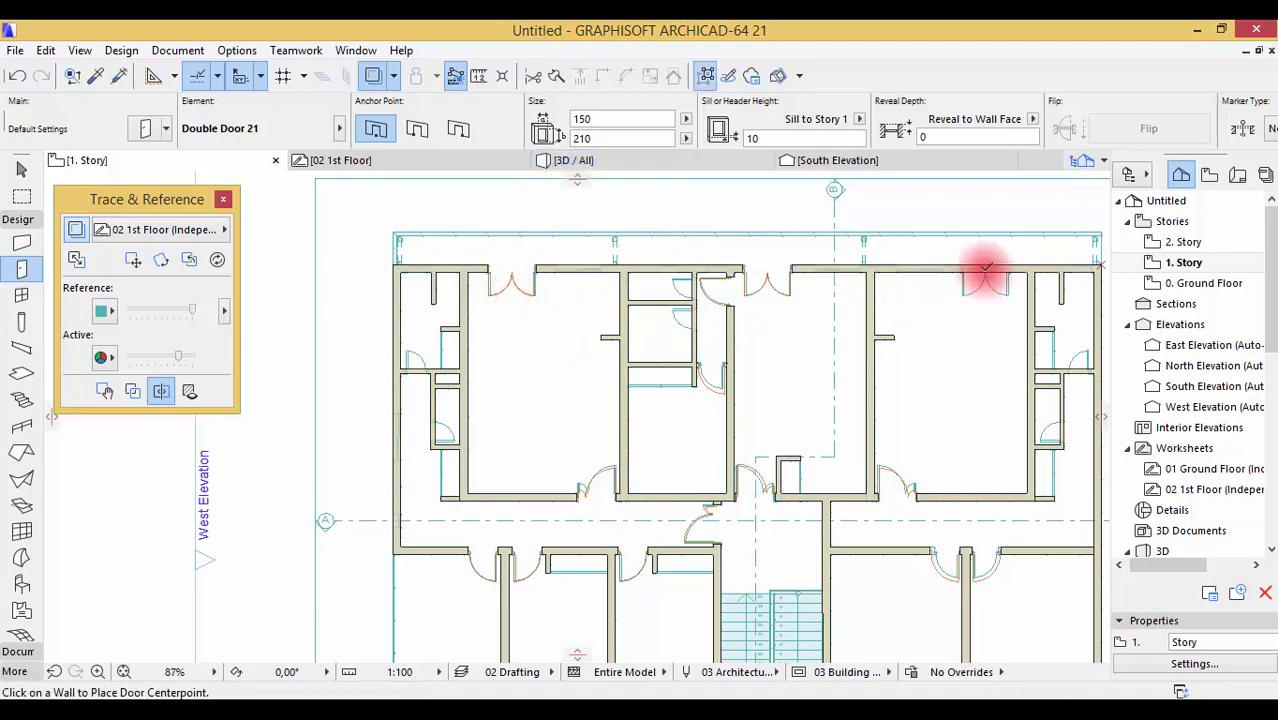
left_click(985, 269)
left_click(984, 295)
scroll(760, 300, "down", 2)
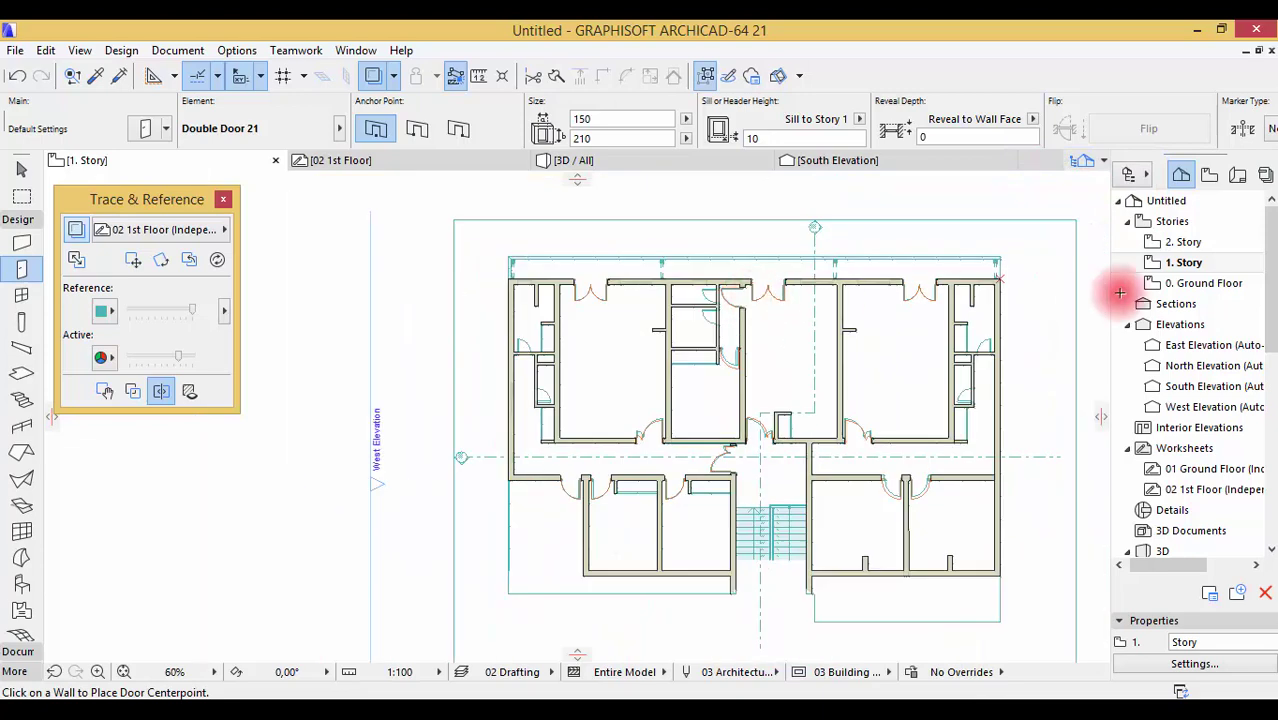
- Pick up the ground-floor single Door 21 (70 × 210) settings and return to 1. Story
left_click(1186, 285)
scroll(527, 342, "up", 3)
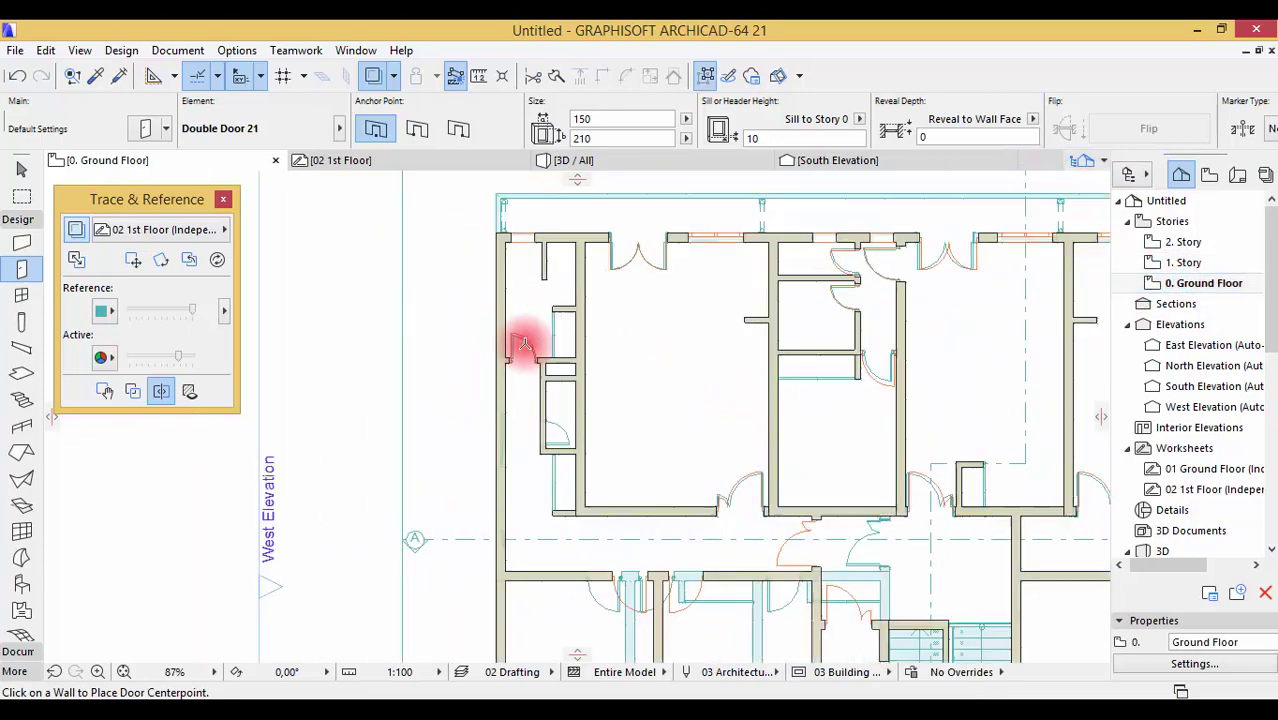
left_click(96, 75)
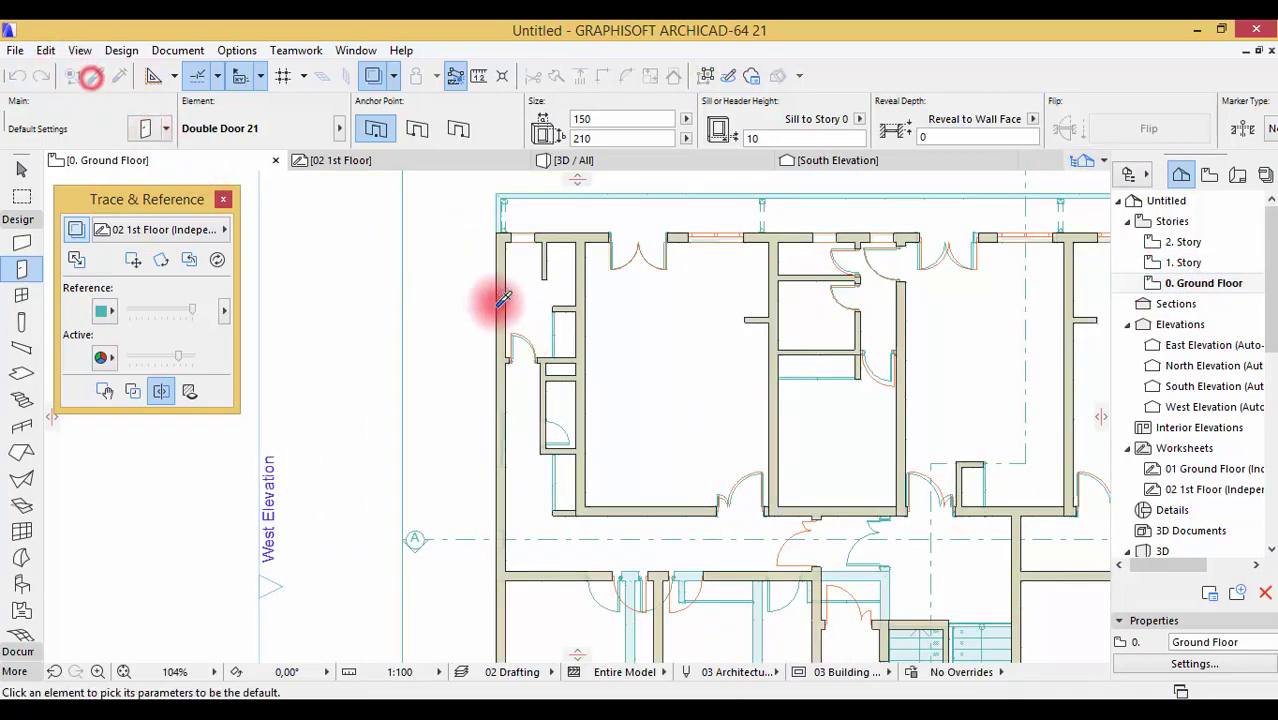
left_click(520, 330)
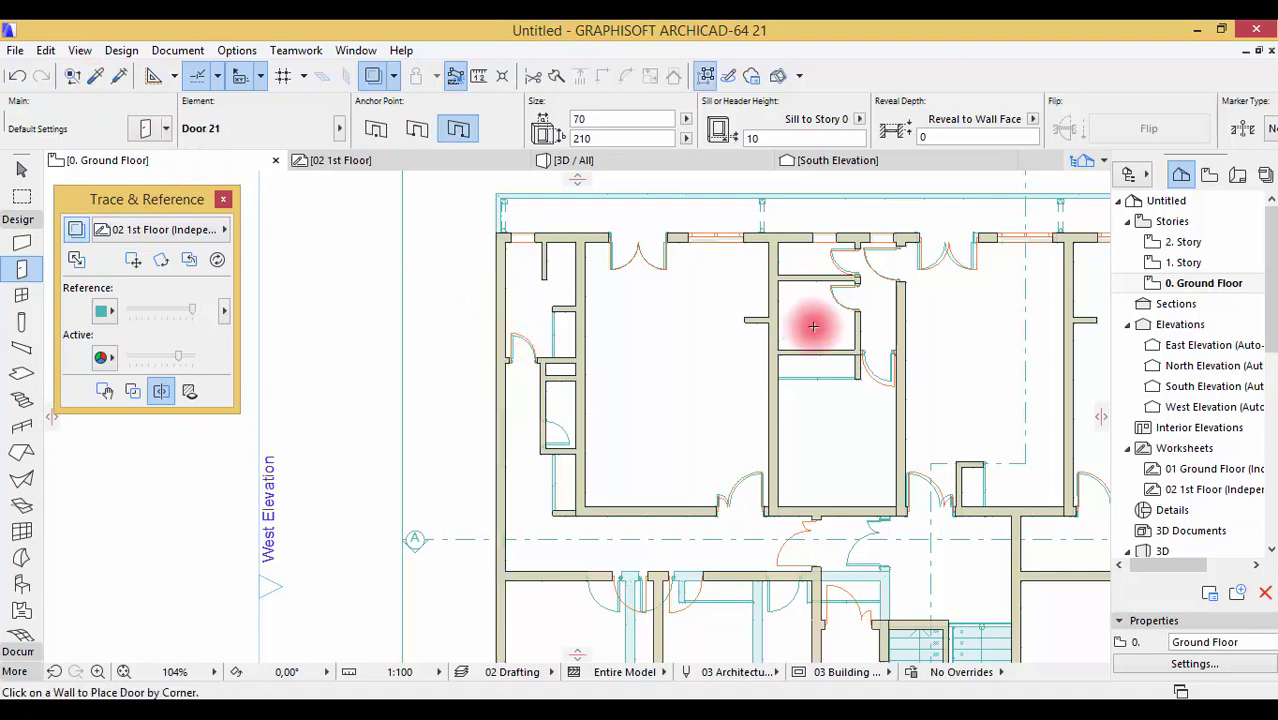
left_click(1183, 263)
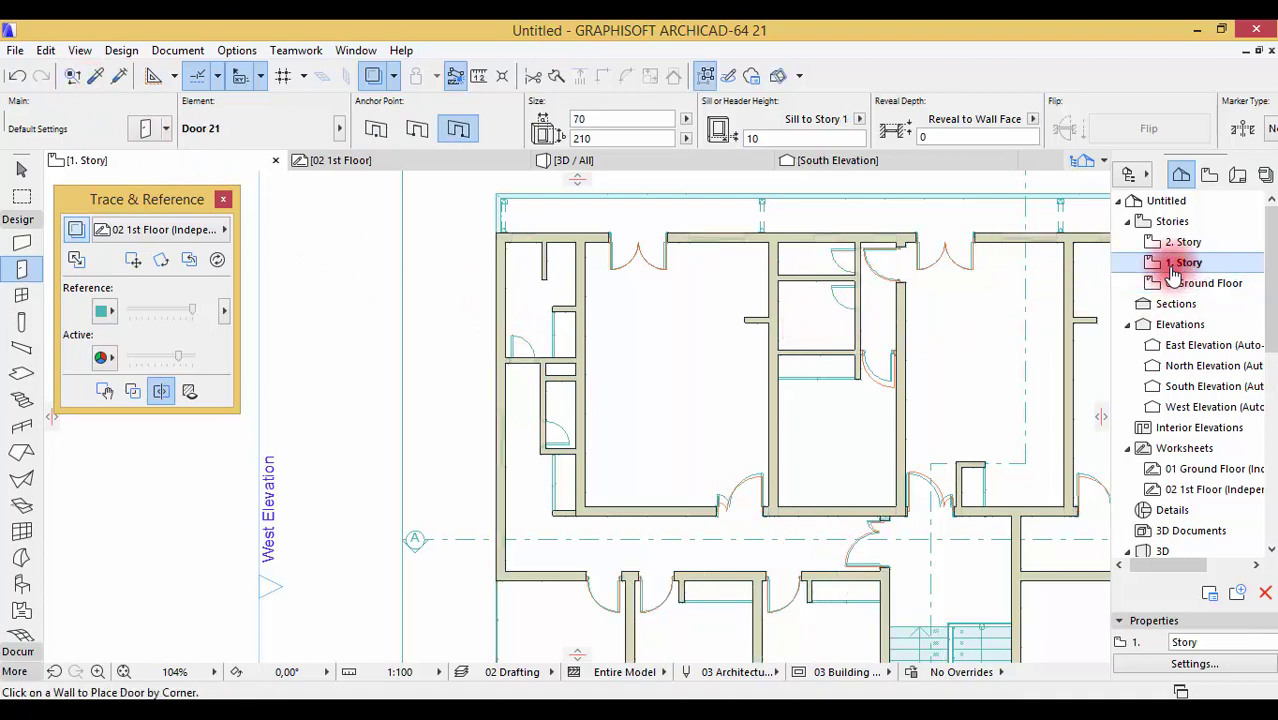
scroll(510, 357, "up", 5)
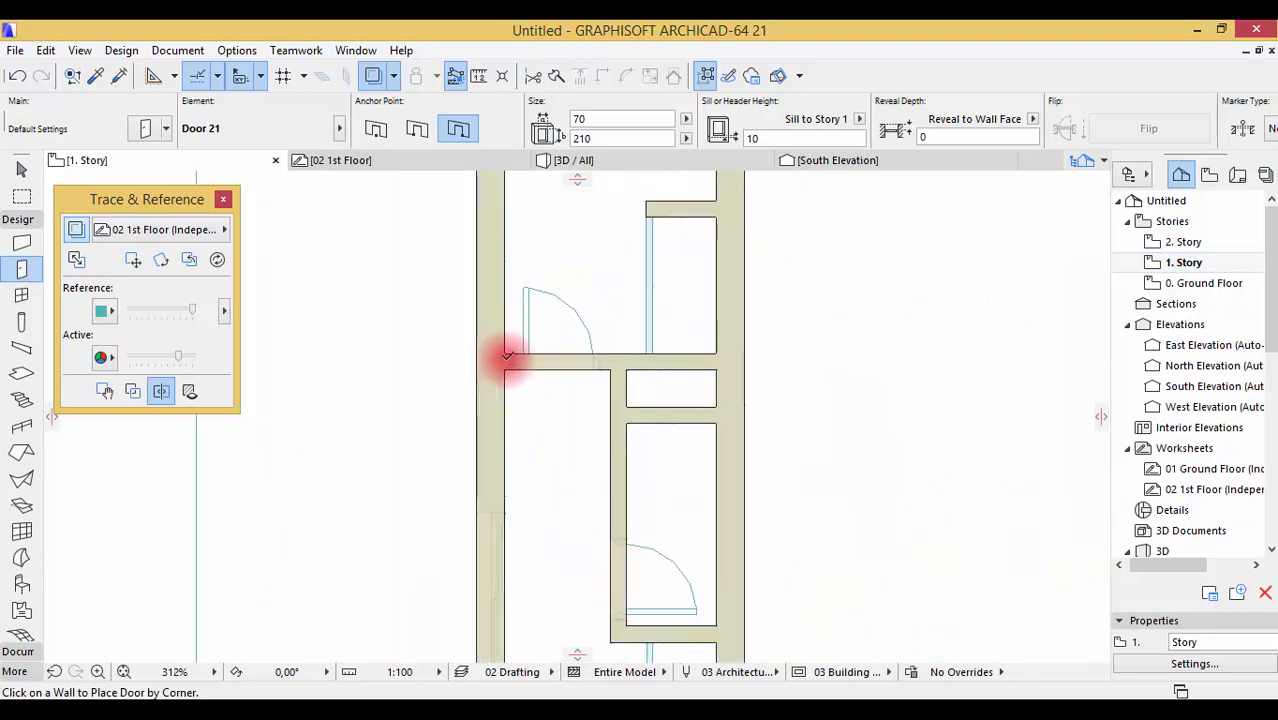
- Place single doors at the closet wall corner and in the lower closet wall, swinging inward
left_click(519, 358)
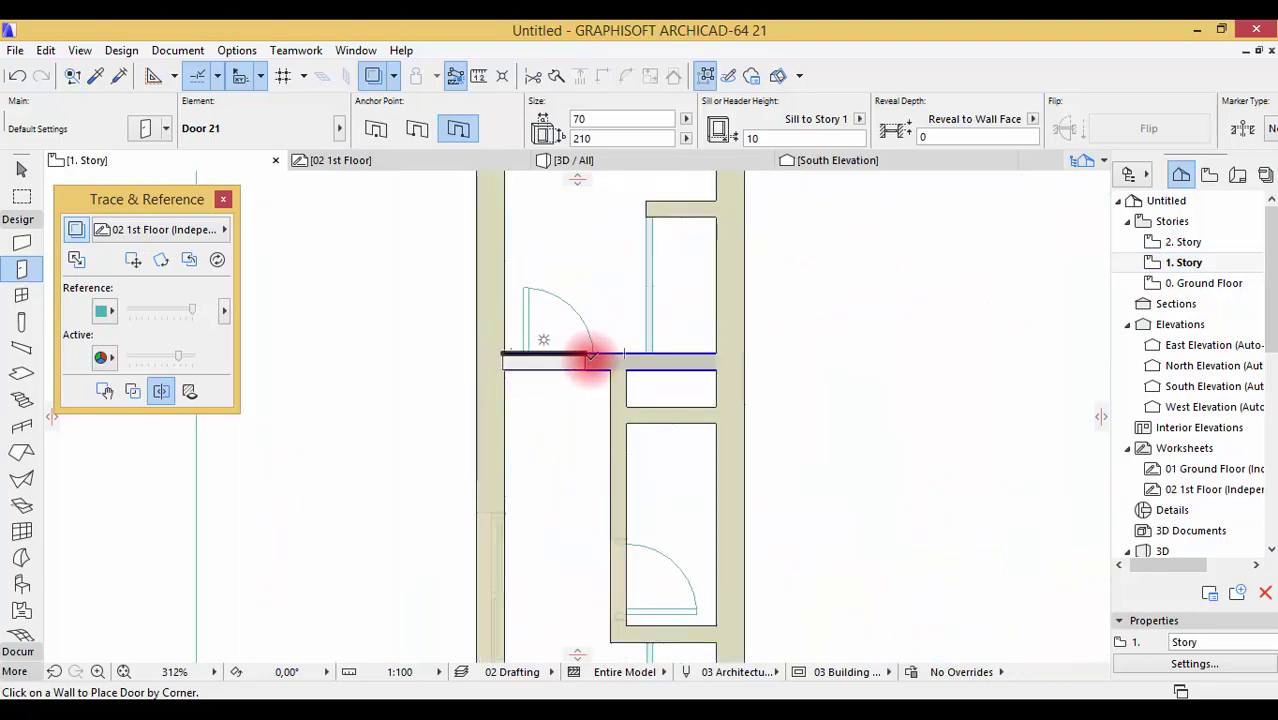
left_click(597, 353)
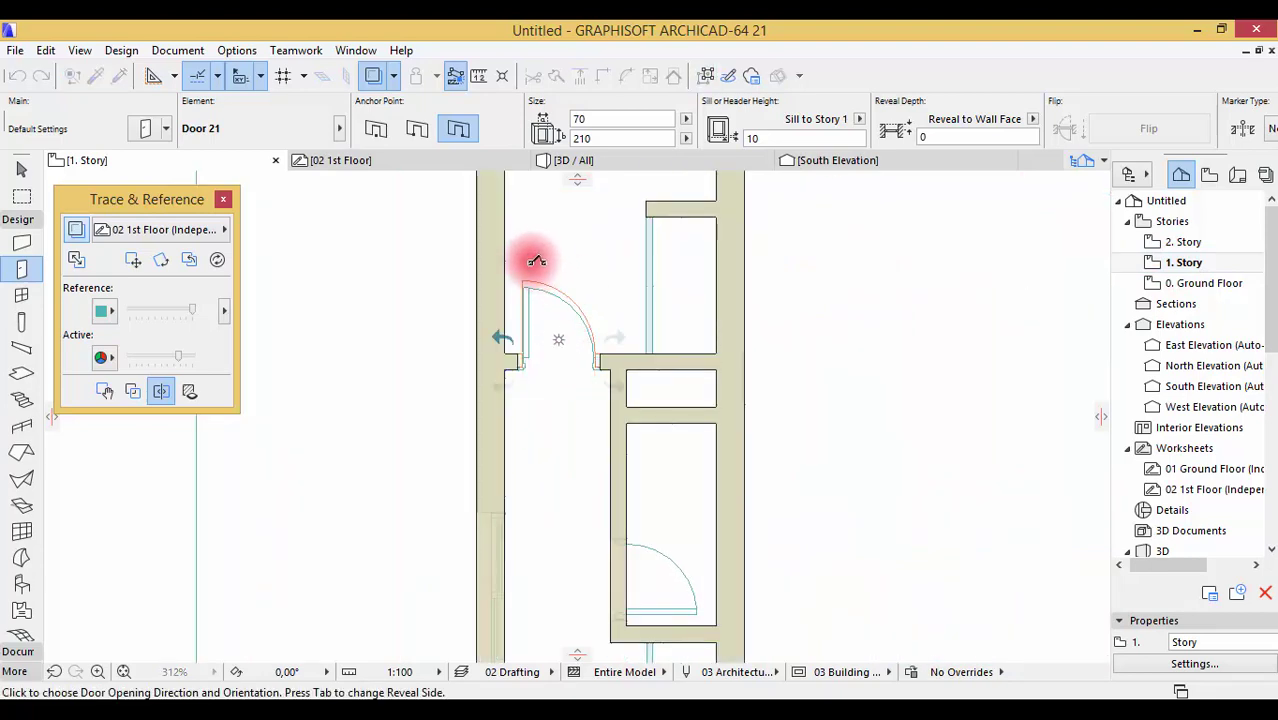
scroll(595, 385, "down", 3)
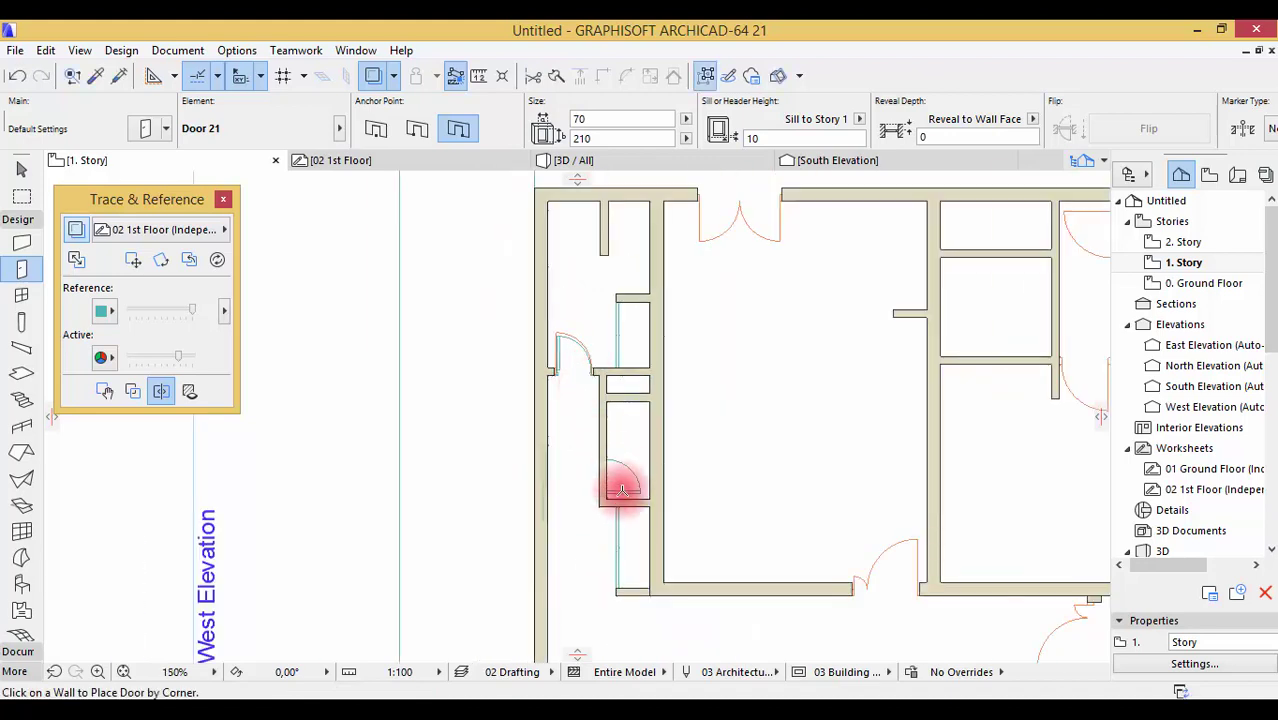
scroll(598, 500, "up", 2)
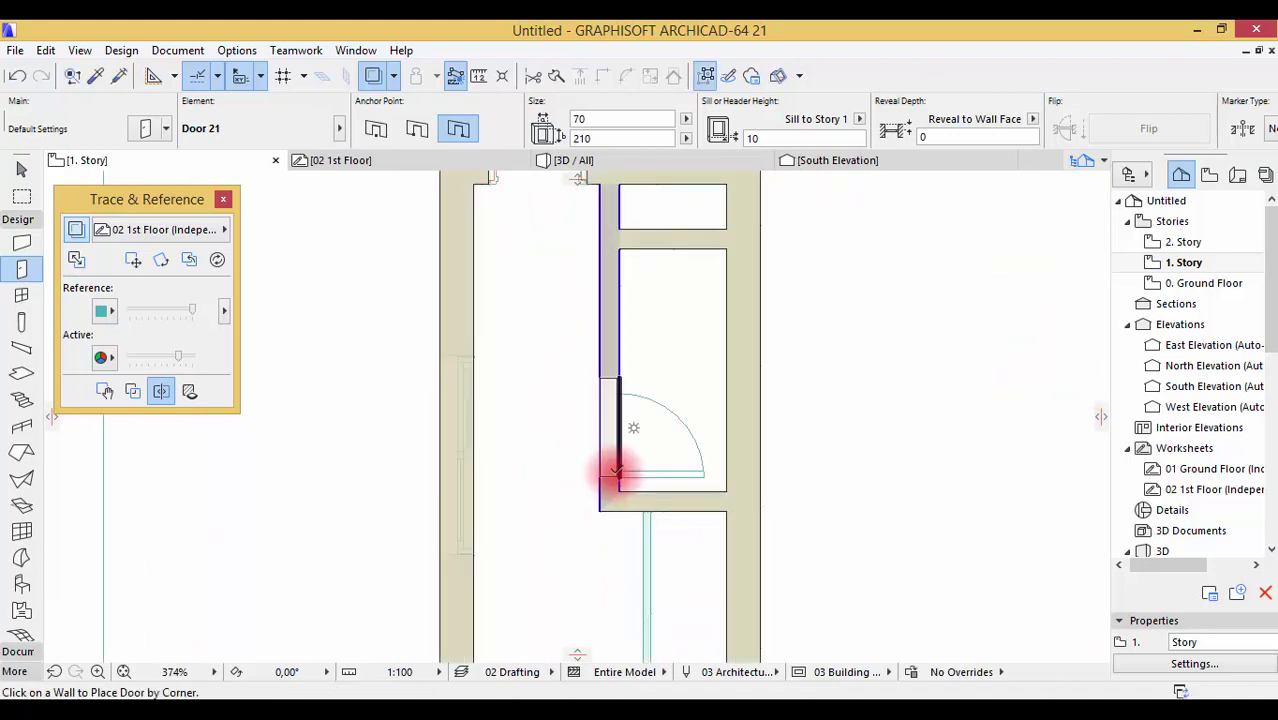
left_click(617, 482)
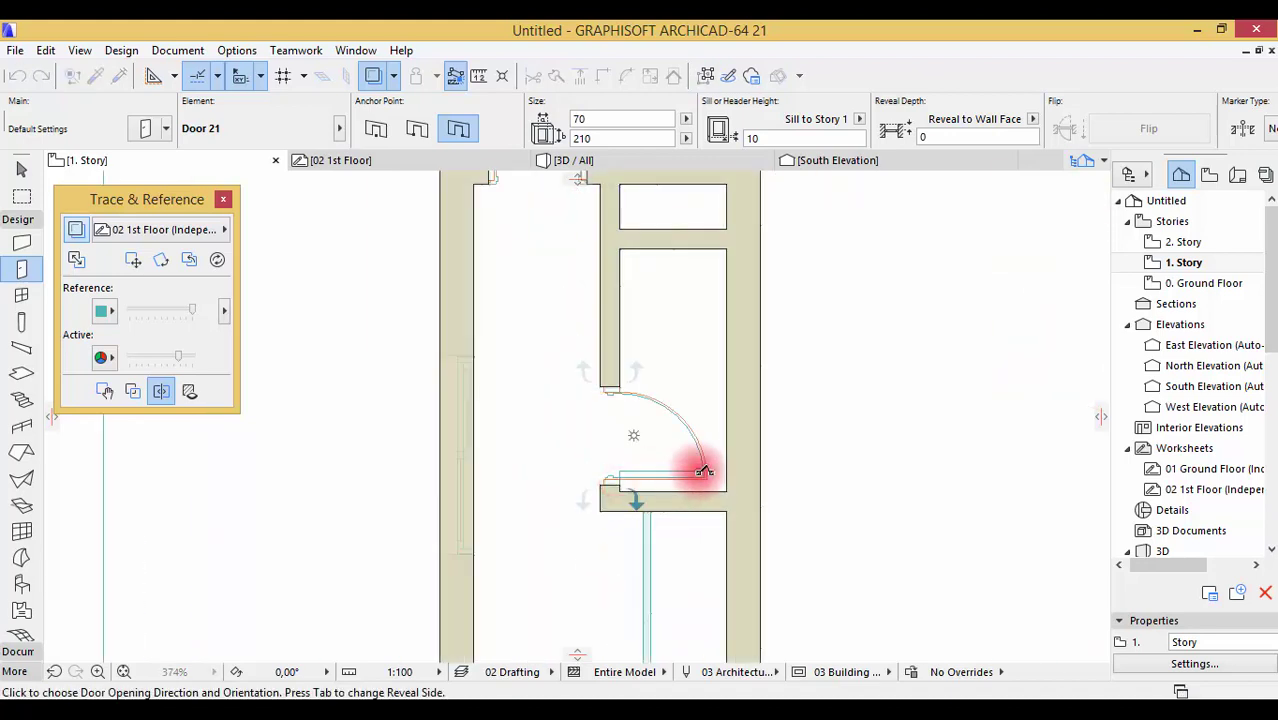
left_click(682, 458)
scroll(485, 380, "down", 2)
scroll(485, 380, "down", 2)
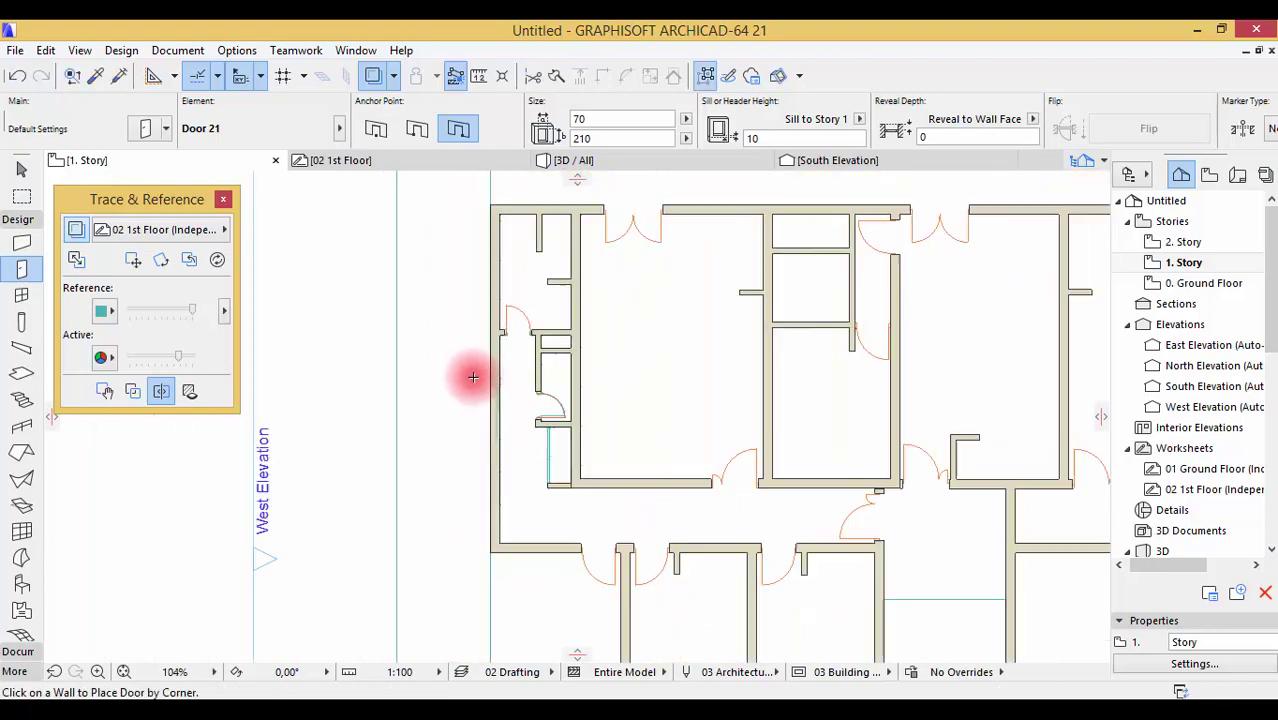
scroll(485, 380, "down", 1)
scroll(921, 351, "down", 1)
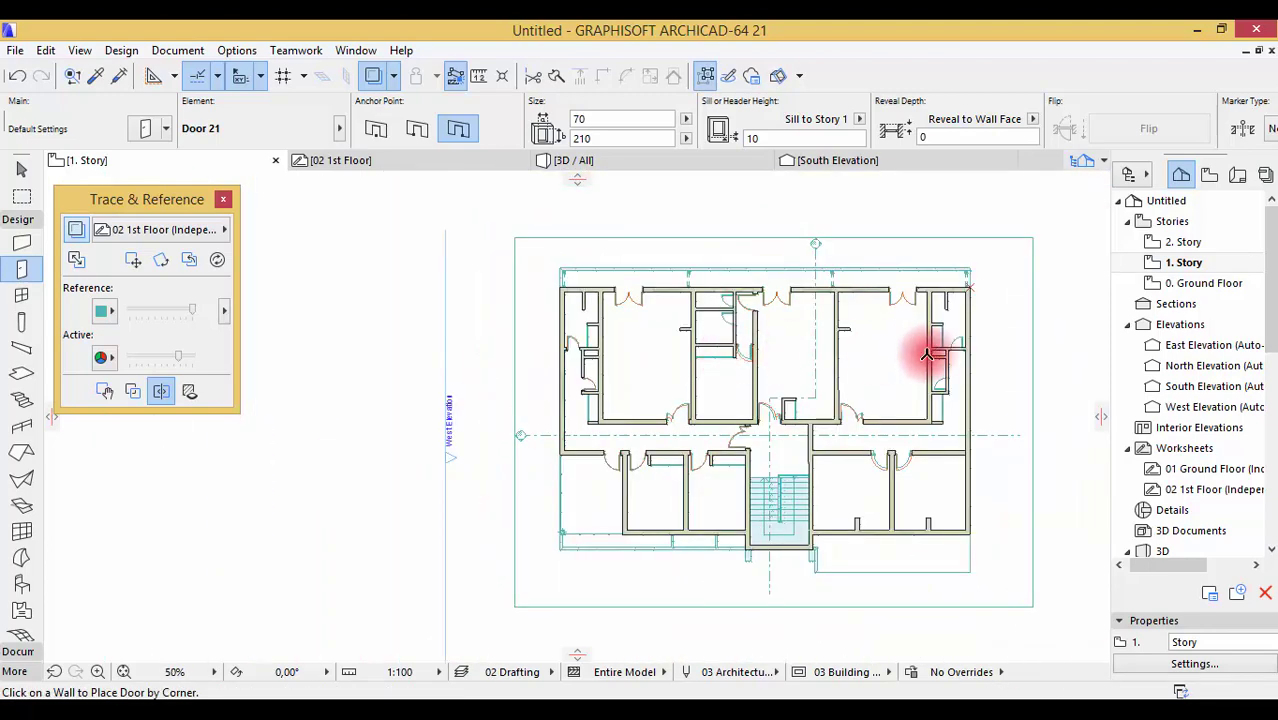
scroll(961, 337, "up", 3)
scroll(963, 341, "up", 1)
scroll(963, 341, "up", 2)
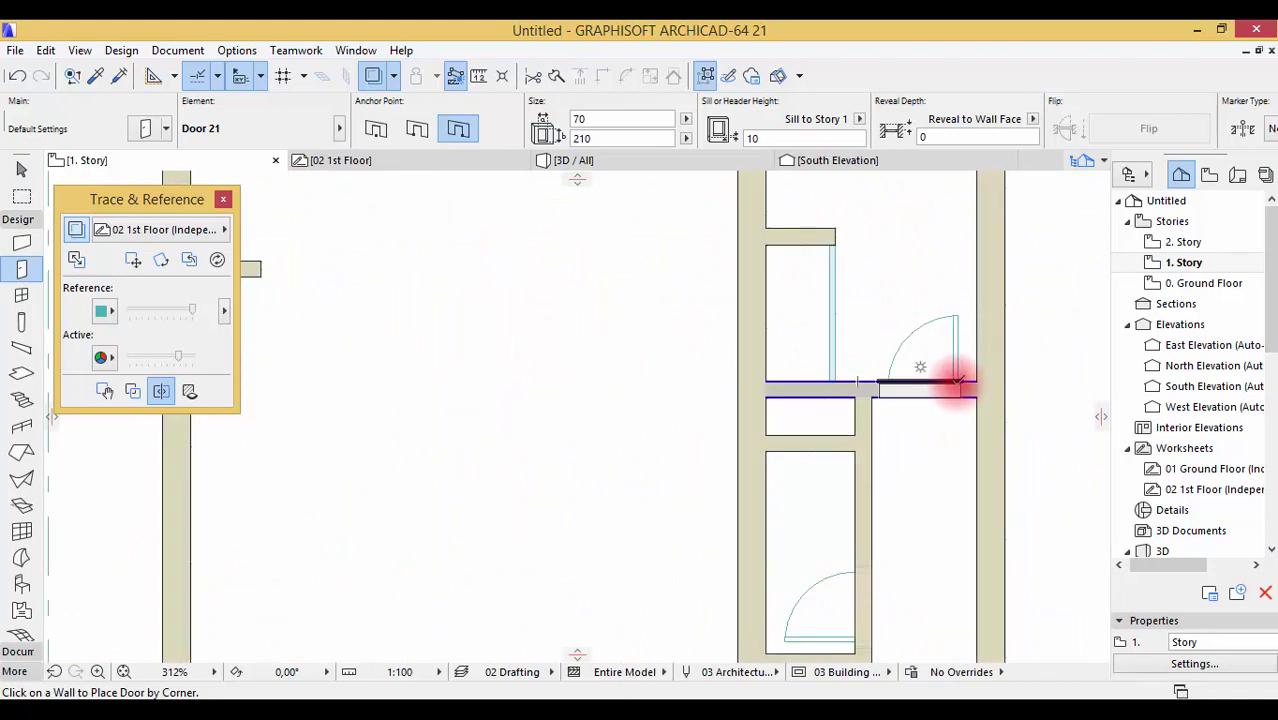
- Place a single door in the right-side closet wall and set its opening direction
left_click(958, 381)
left_click(955, 298)
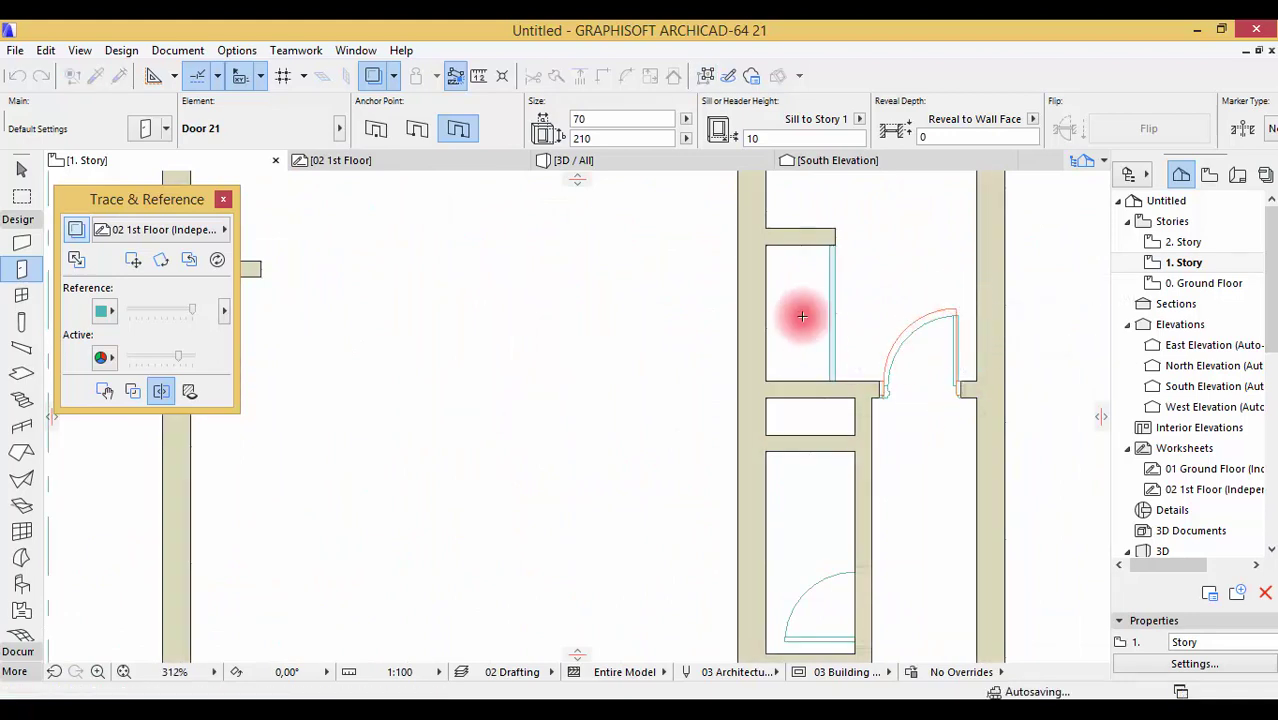
scroll(813, 434, "down", 3)
scroll(819, 480, "up", 1)
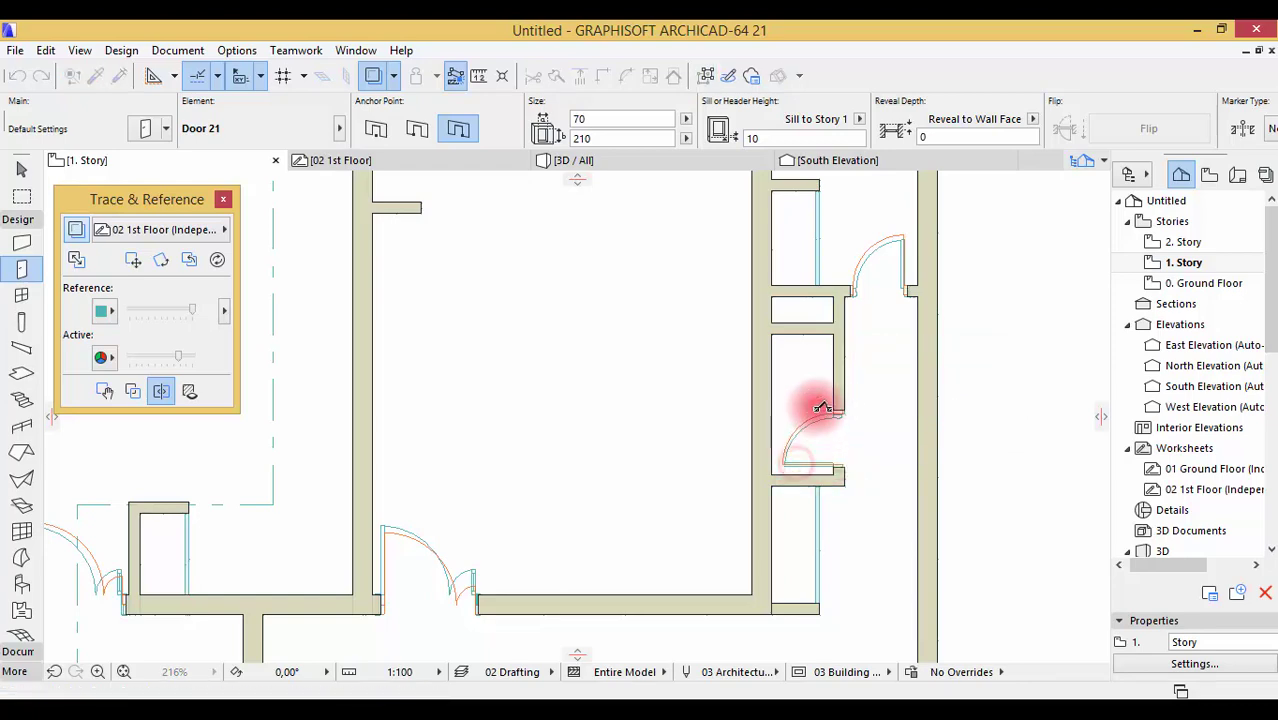
scroll(816, 360, "down", 5)
scroll(816, 360, "down", 2)
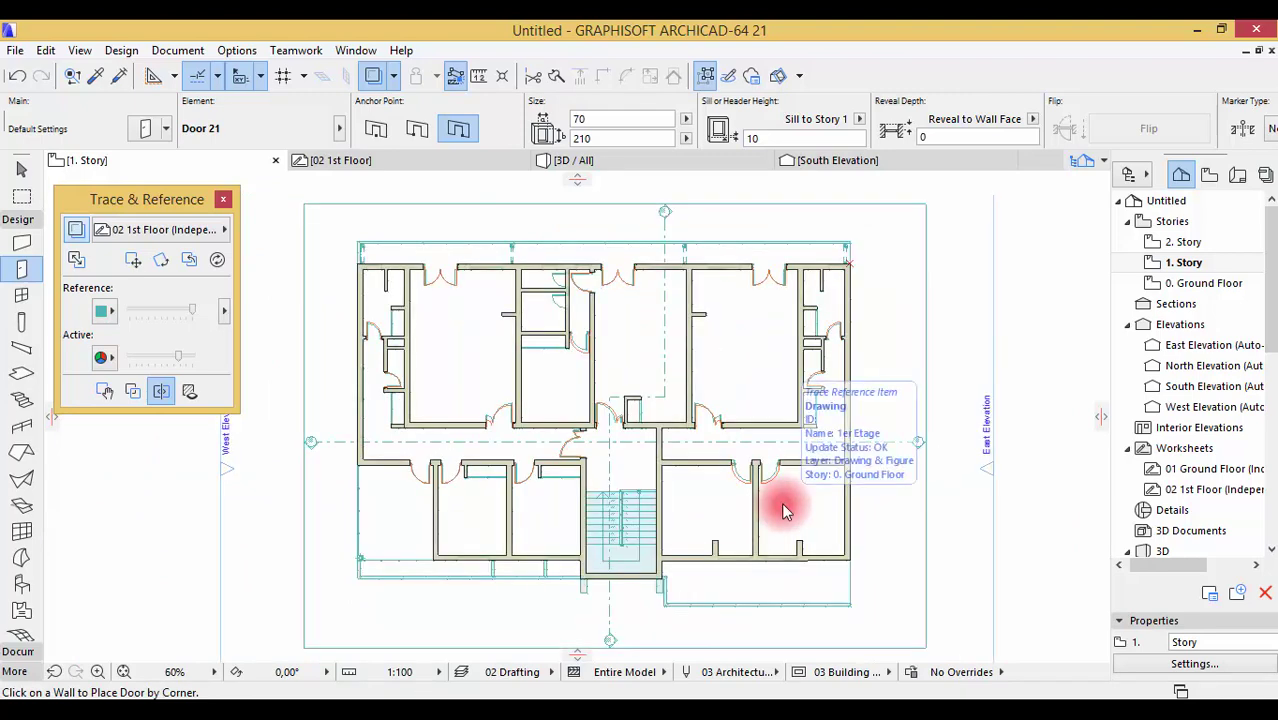
scroll(561, 262, "up", 4)
scroll(561, 262, "up", 2)
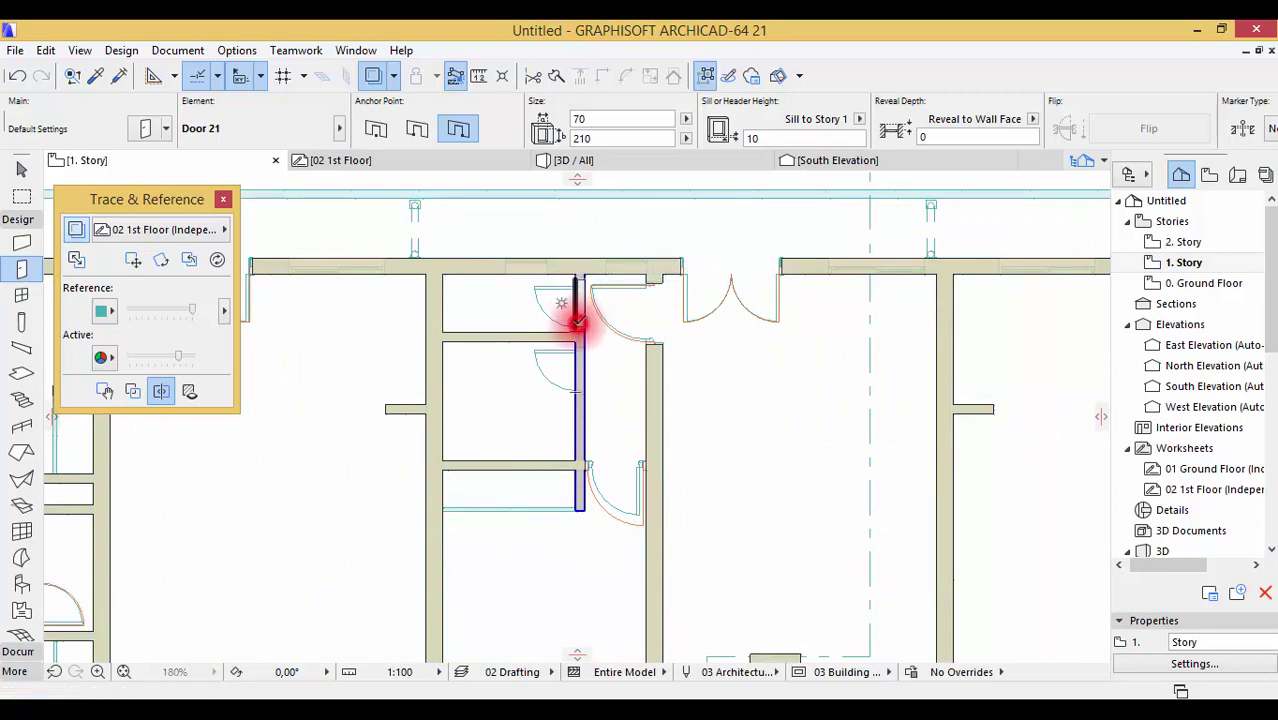
- Insert two single doors, upper and lower, in the central vertical wall, setting each swing
left_click(577, 322)
left_click(515, 289)
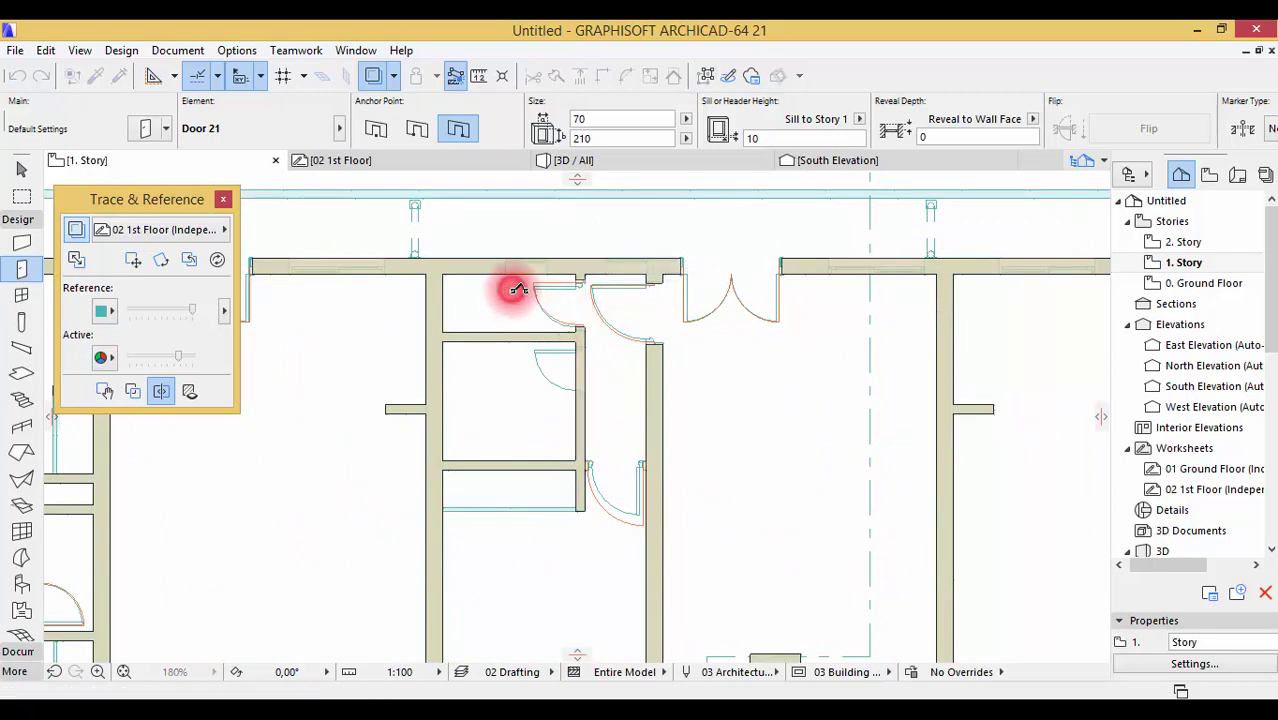
left_click(567, 377)
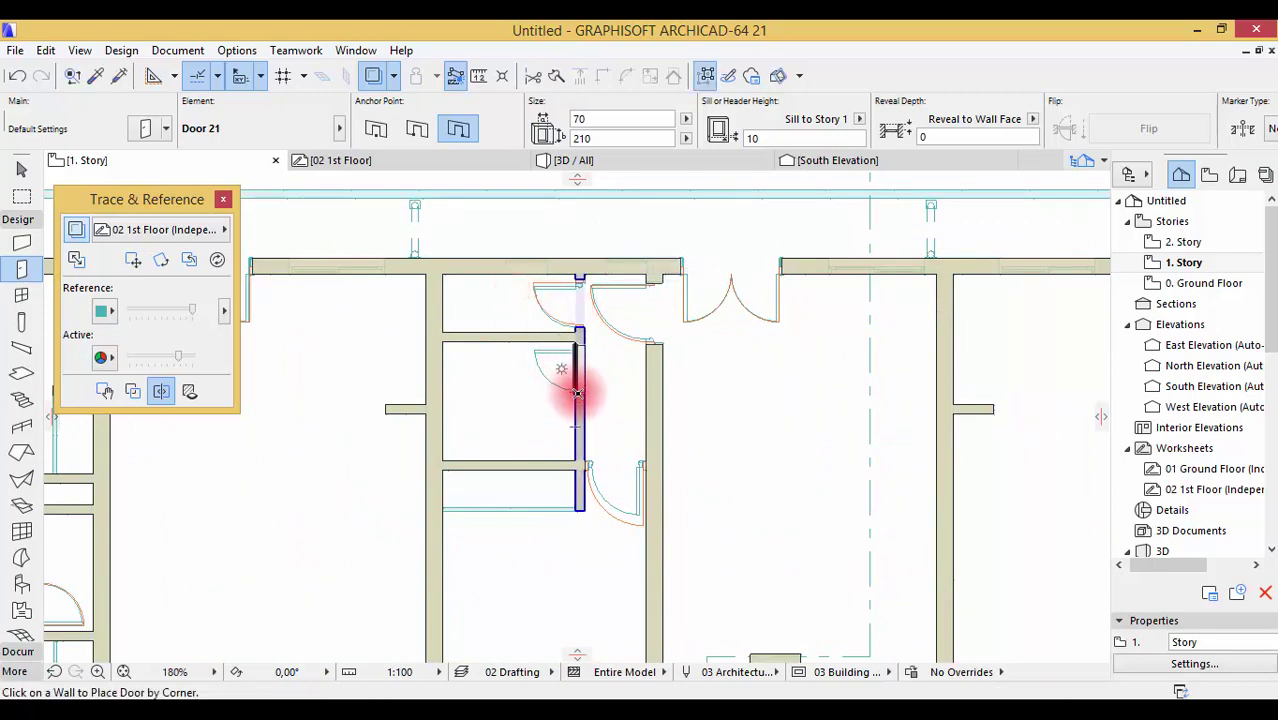
left_click(577, 395)
left_click(532, 358)
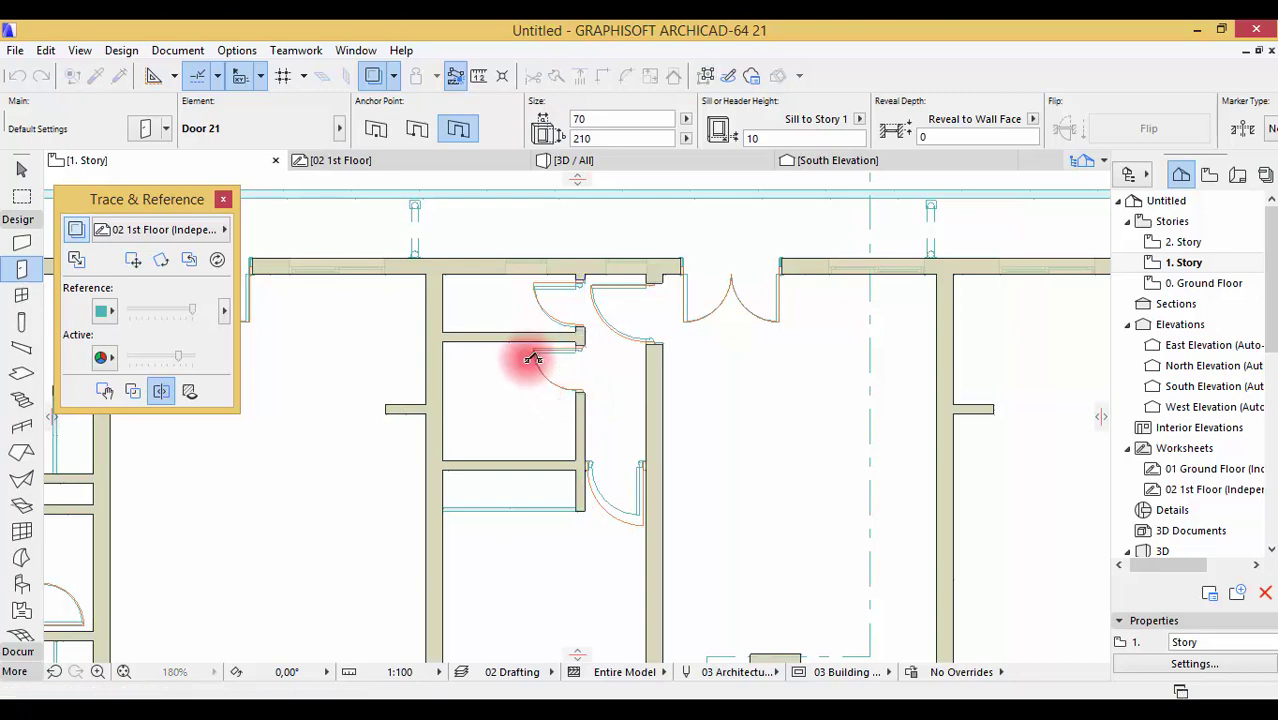
scroll(520, 330, "down", 3)
scroll(513, 297, "down", 2)
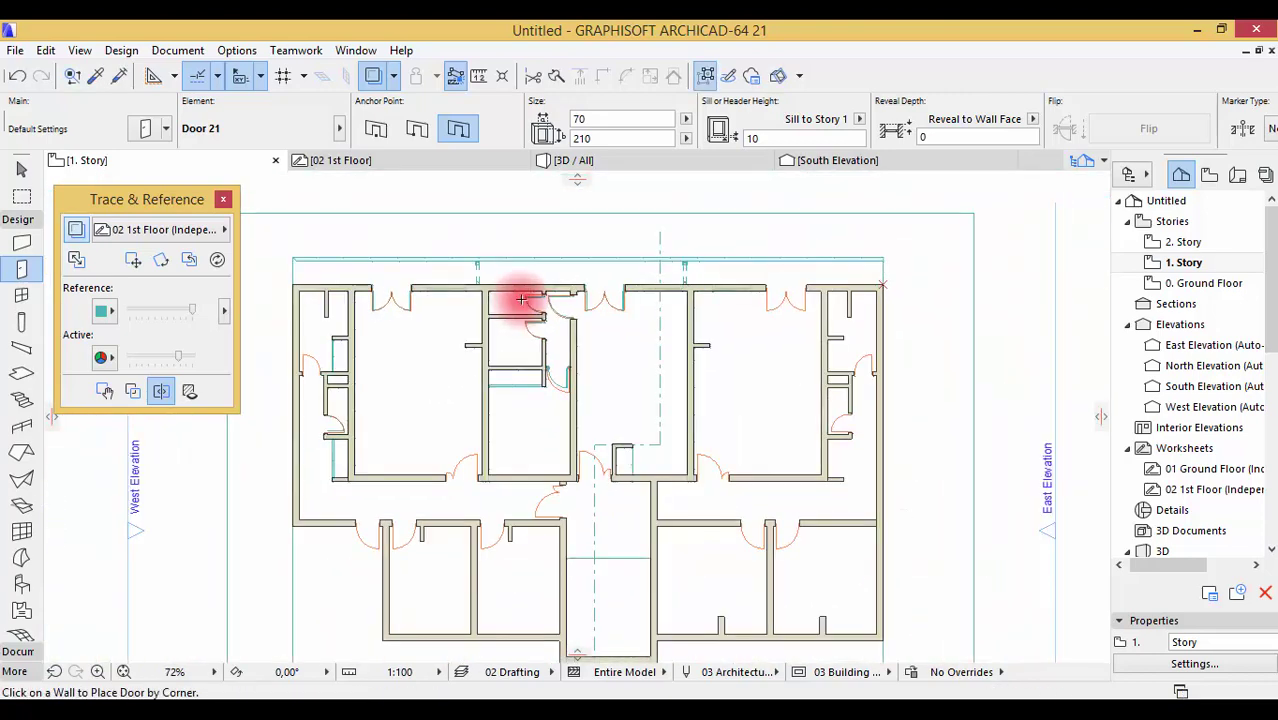
scroll(628, 283, "down", 1)
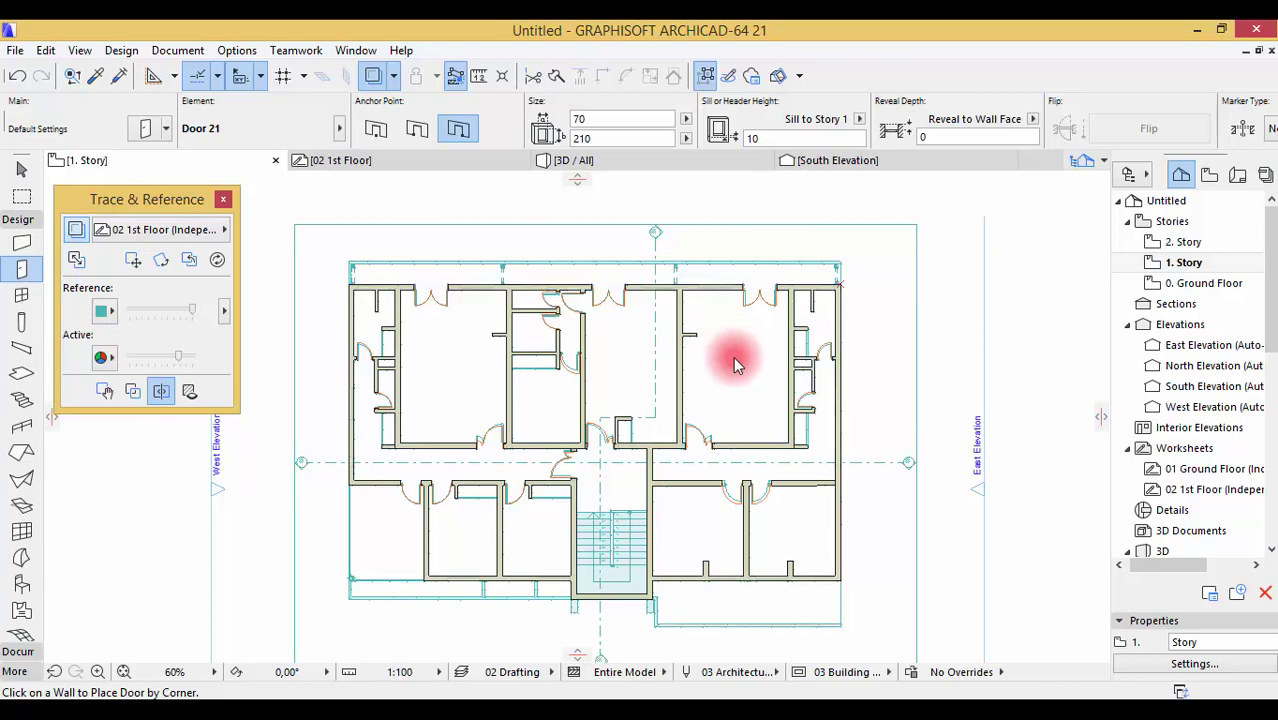
scroll(735, 385, "down", 1)
scroll(735, 405, "up", 1)
scroll(735, 428, "up", 1)
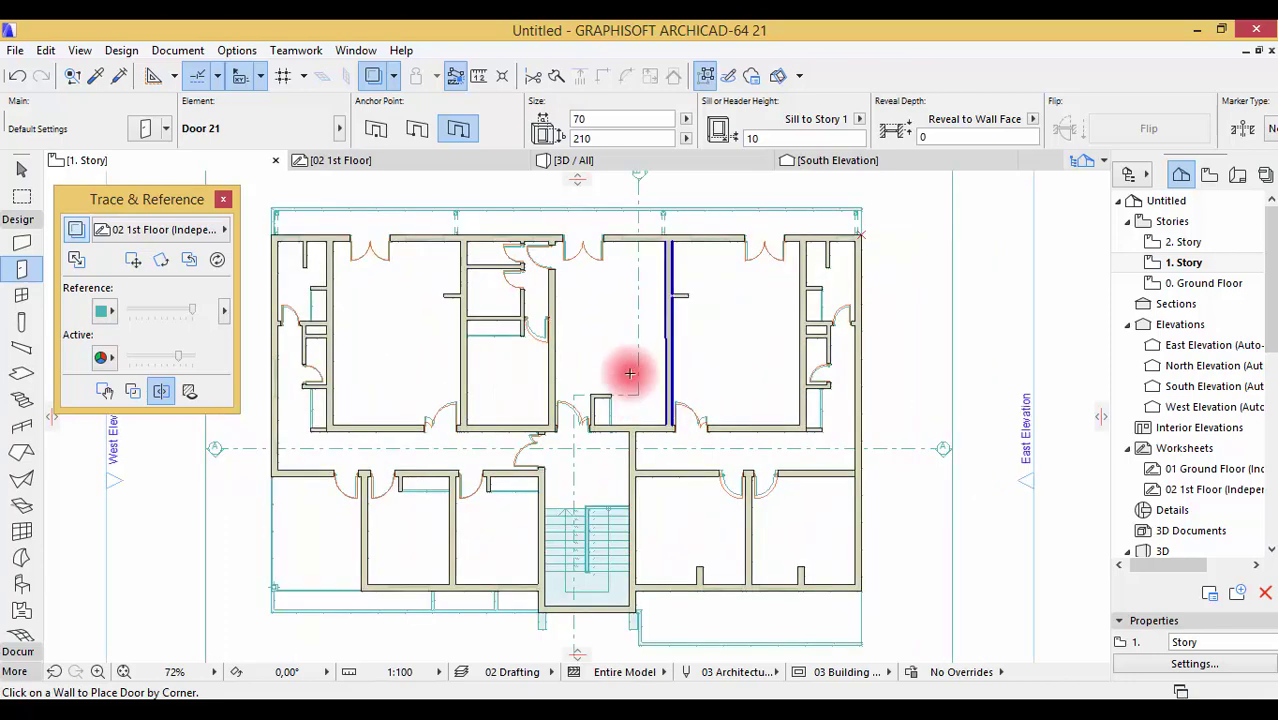
middle_click_drag(632, 350, 681, 343)
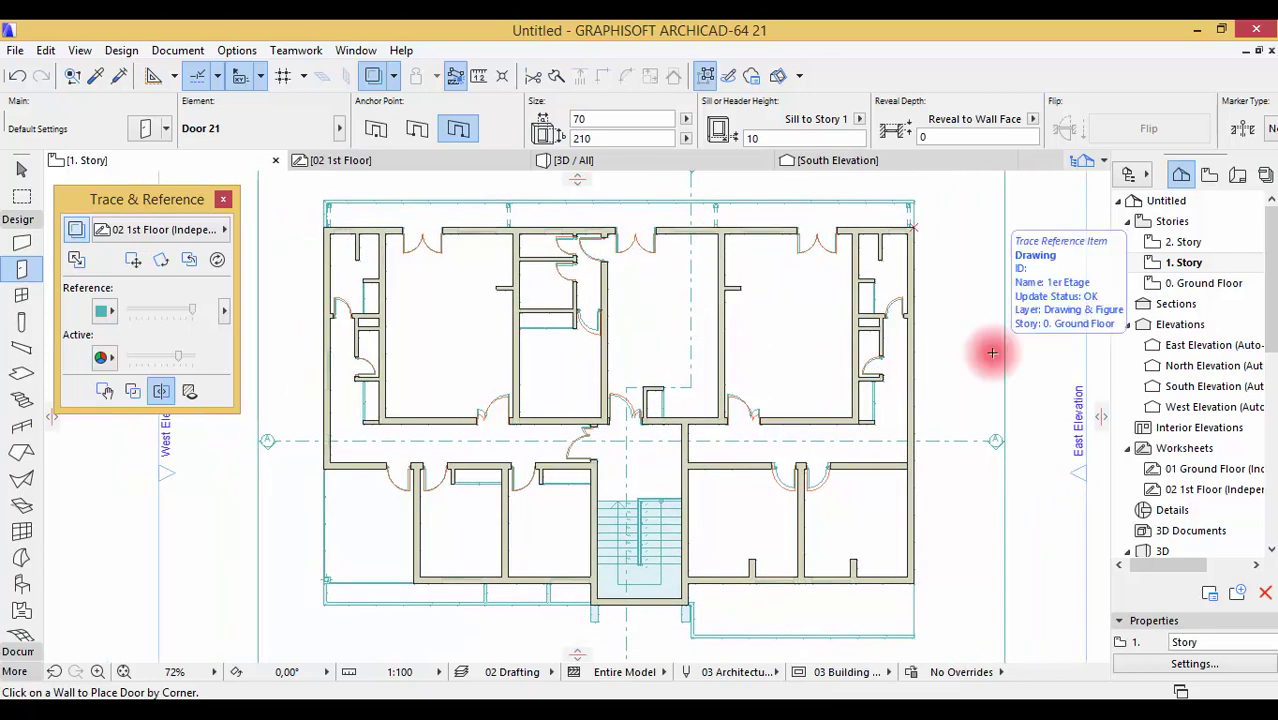
- Pick up the ground-floor 2-Sash Sliding Window 21 settings and return to 1. Story
double_click(1190, 287)
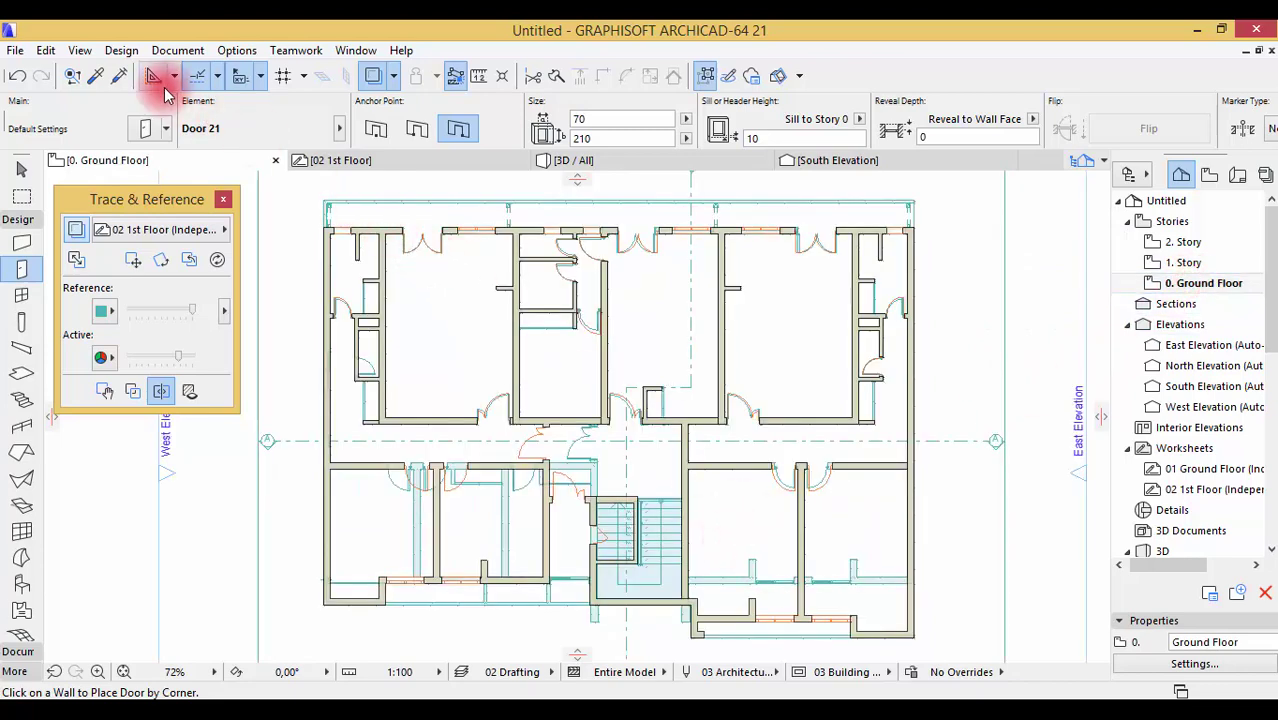
left_click(93, 80)
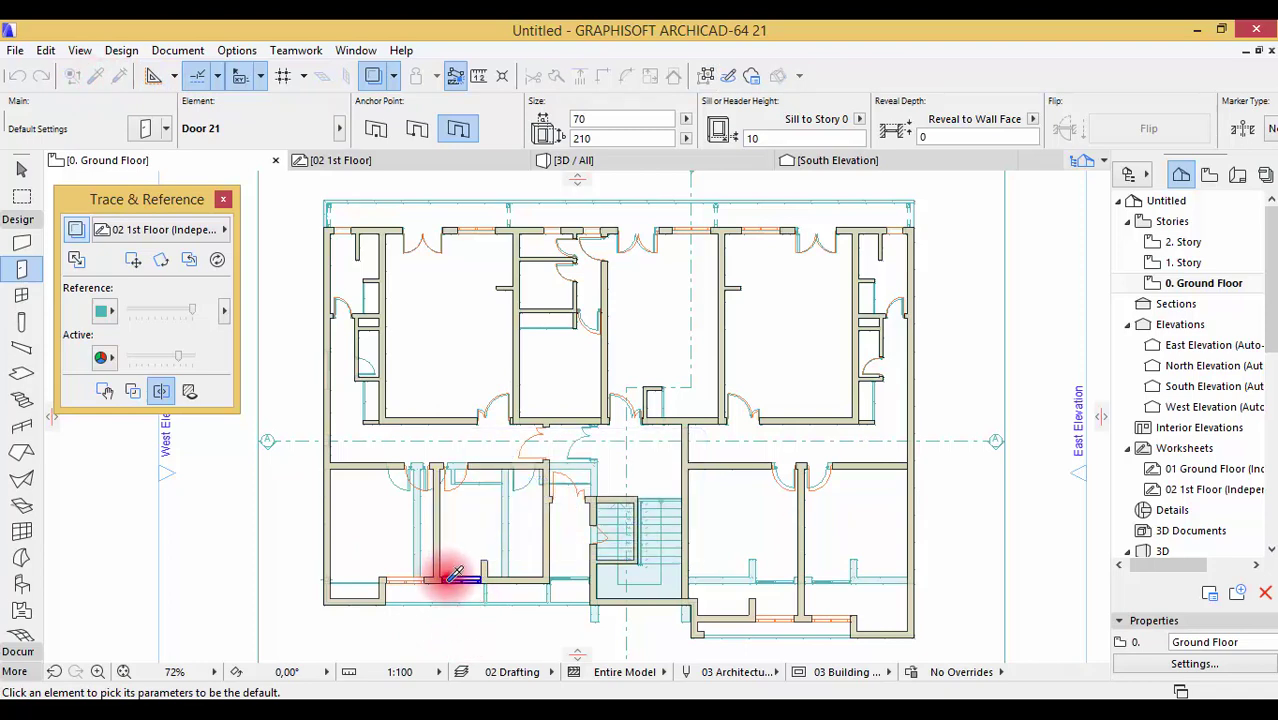
left_click(452, 576)
left_click(1176, 264)
scroll(465, 615, "up", 3)
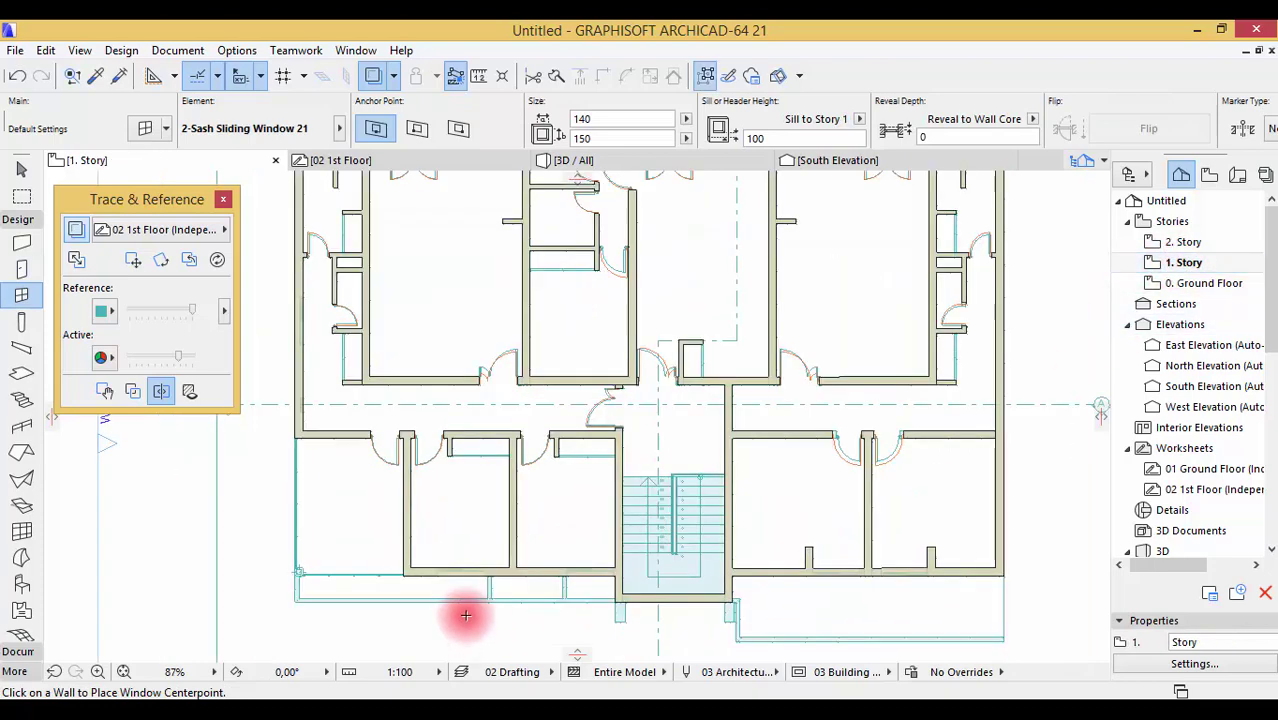
scroll(465, 615, "up", 1)
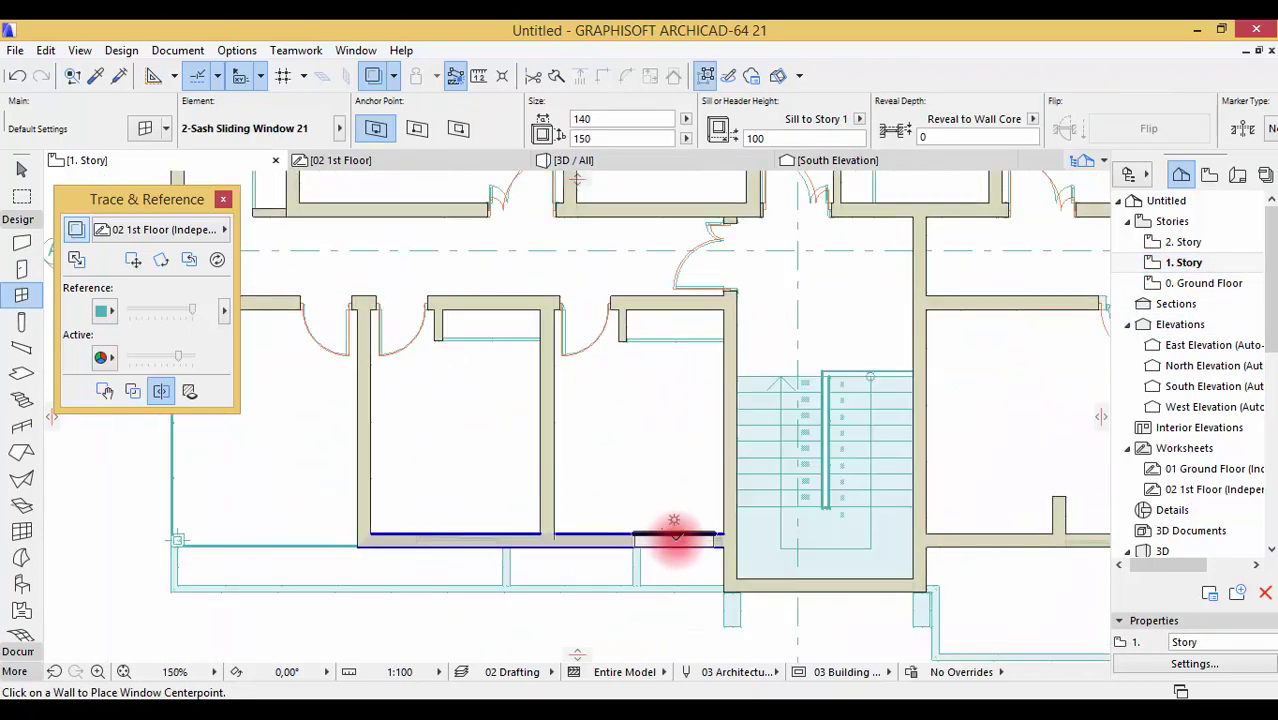
- Place two 140 × 150 sliding windows in the lower wall left of the stairwell
left_click(684, 538)
left_click(689, 567)
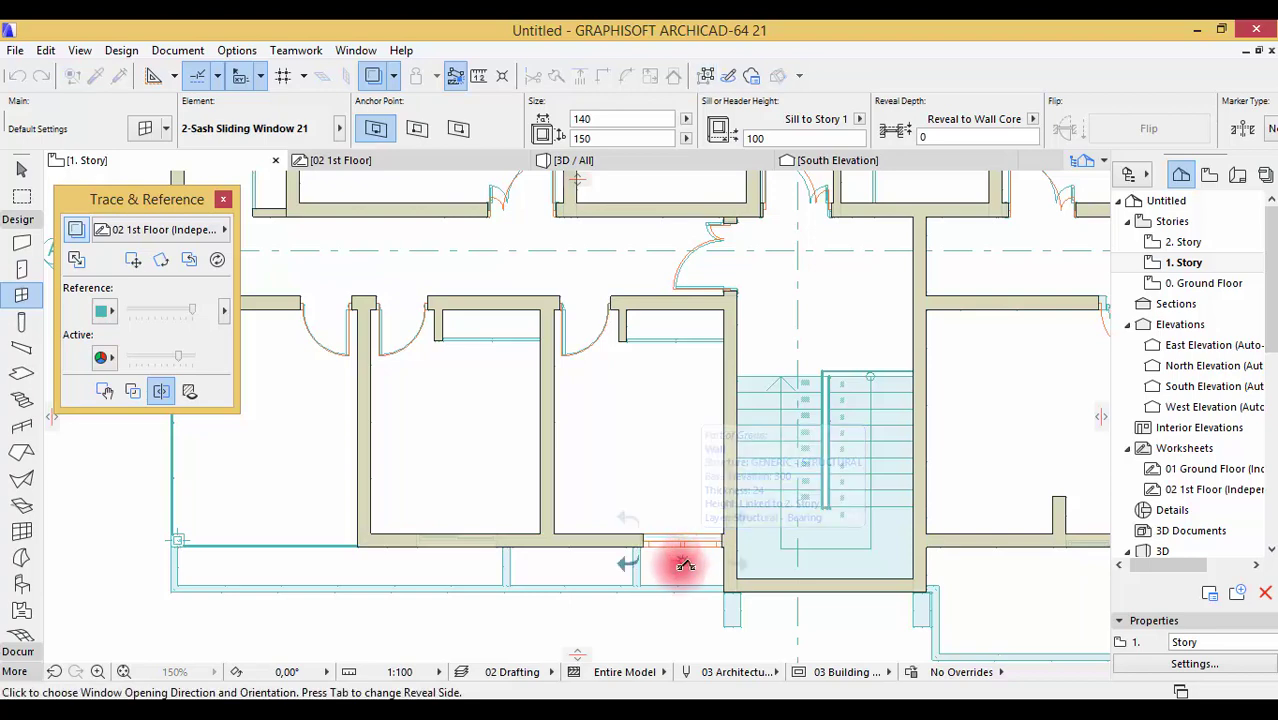
left_click(680, 556)
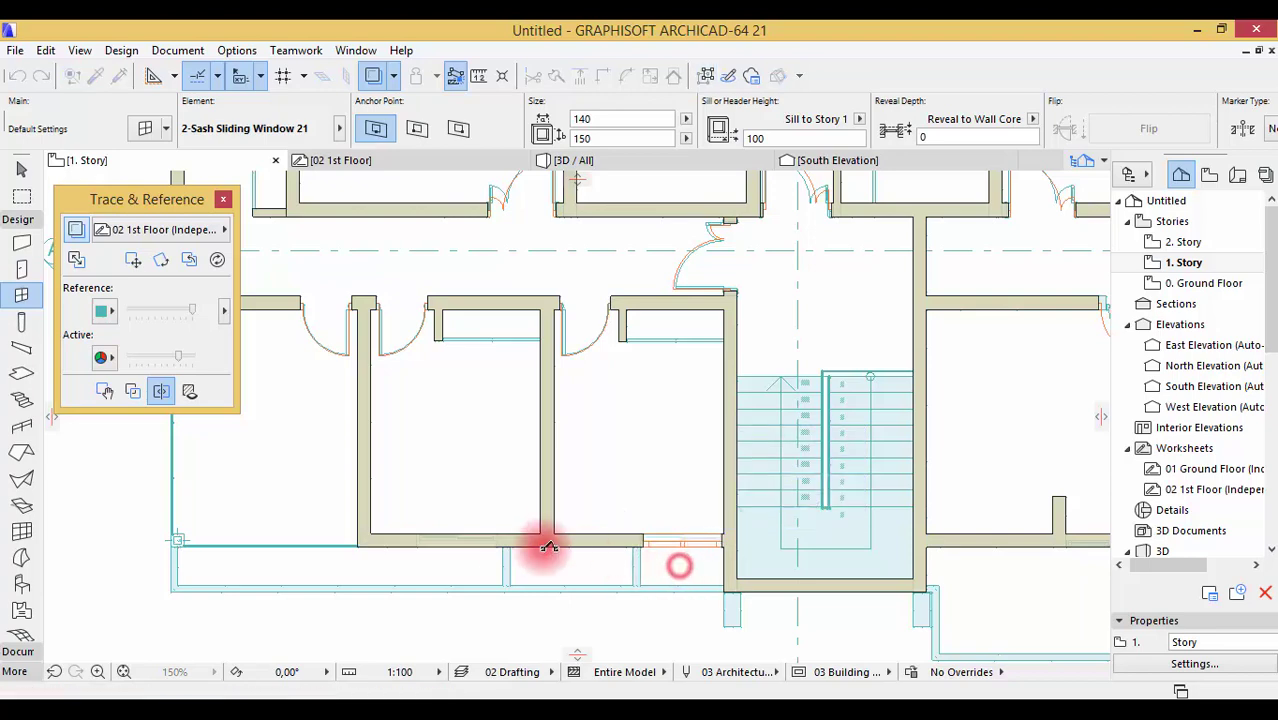
left_click(450, 548)
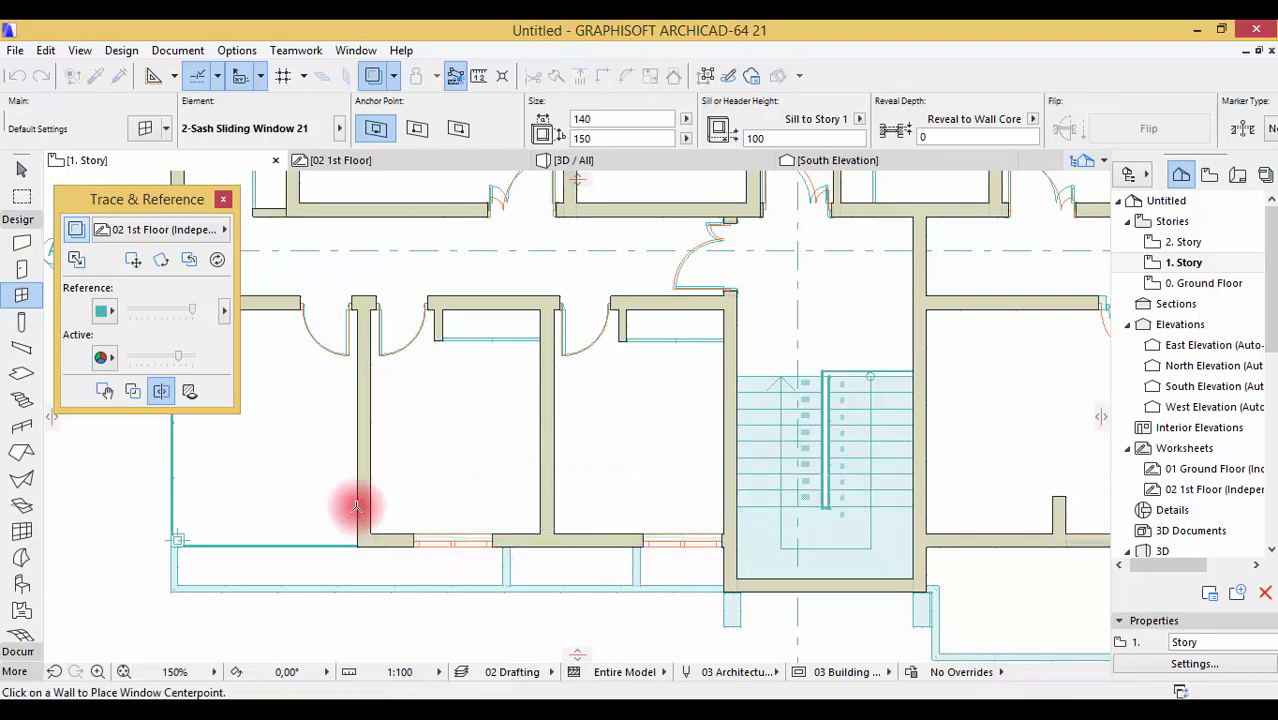
scroll(350, 500, "down", 3)
scroll(897, 544, "up", 3)
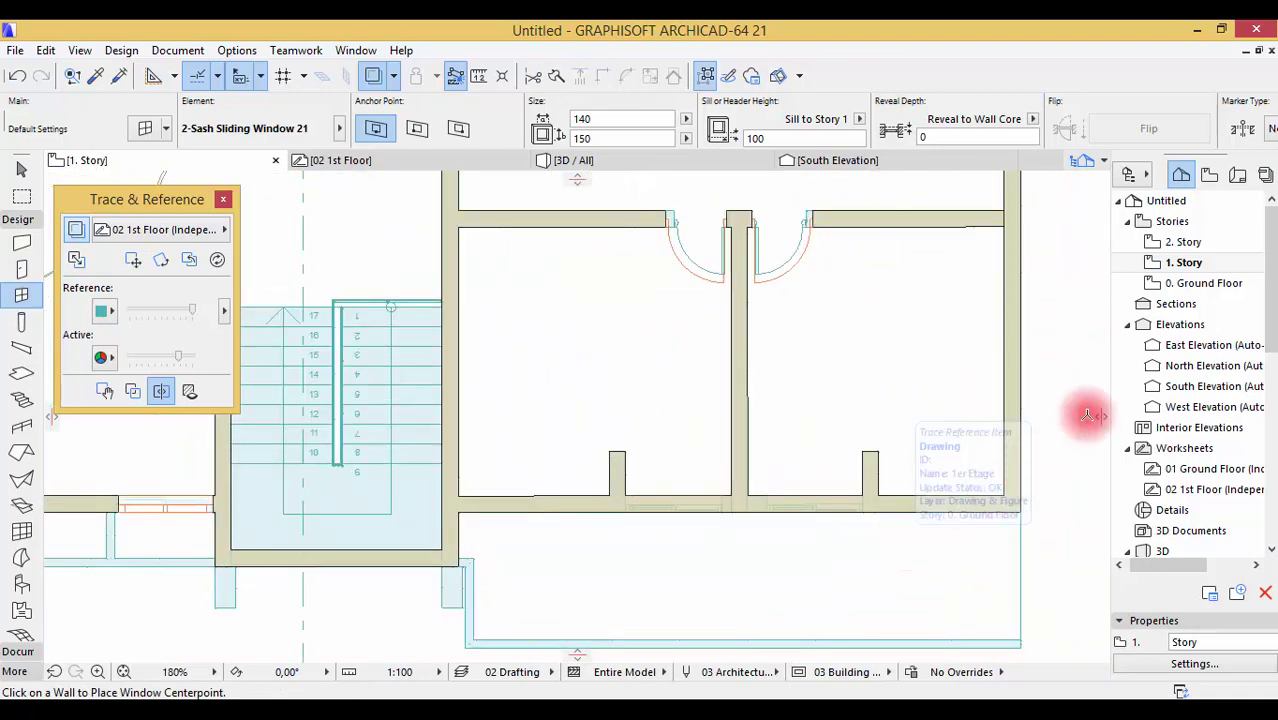
- On the Ground Floor, set the two lower-wall sliding windows to height 210 and sill 0
left_click(1187, 284)
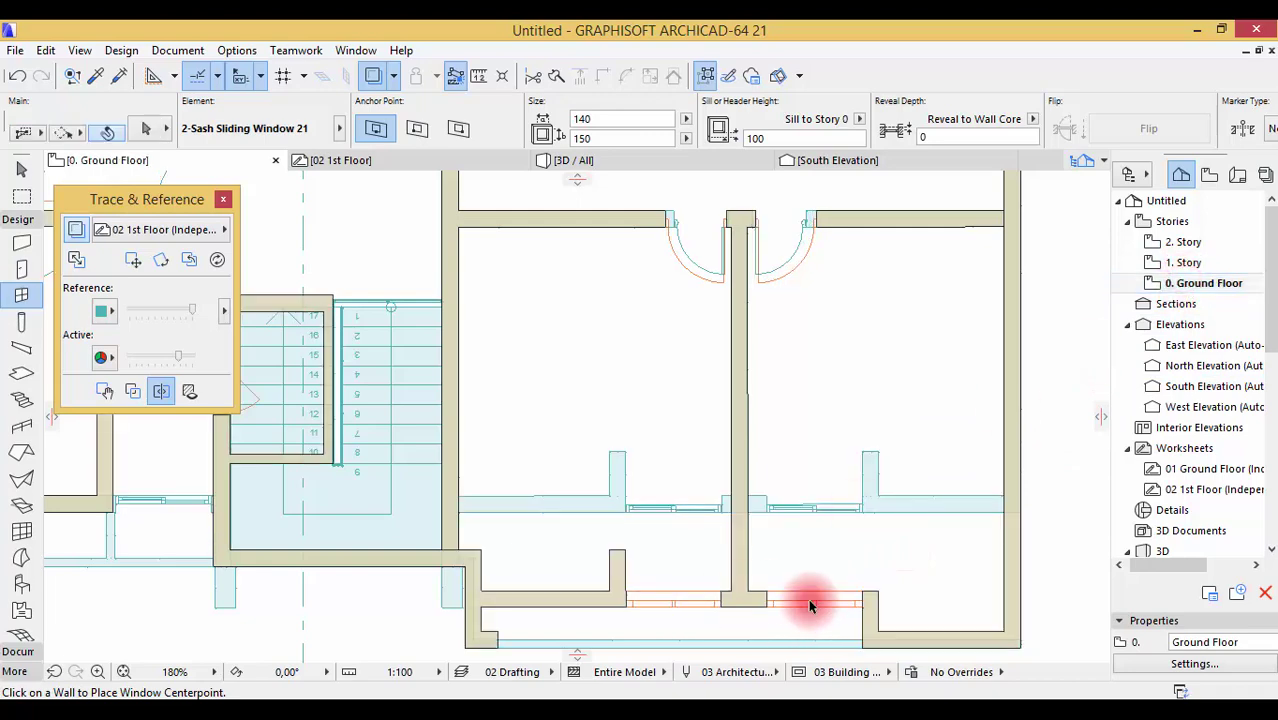
left_click(812, 604)
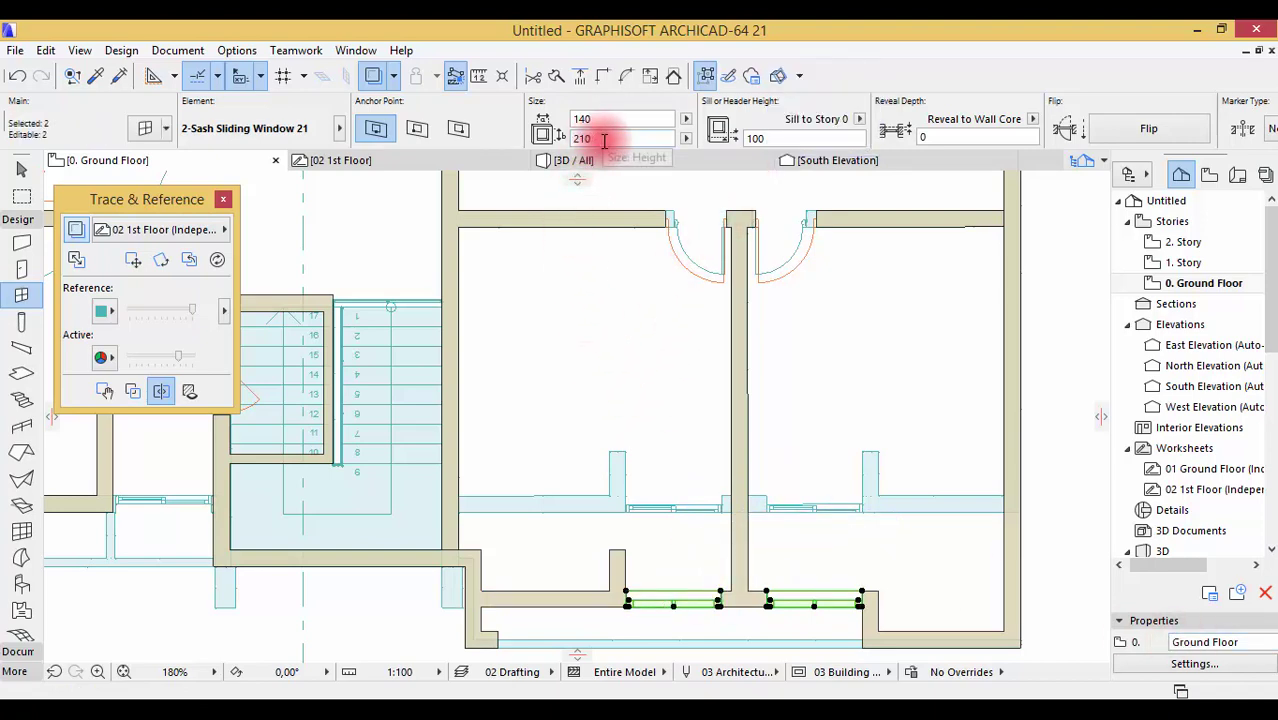
left_click_drag(600, 140, 565, 138)
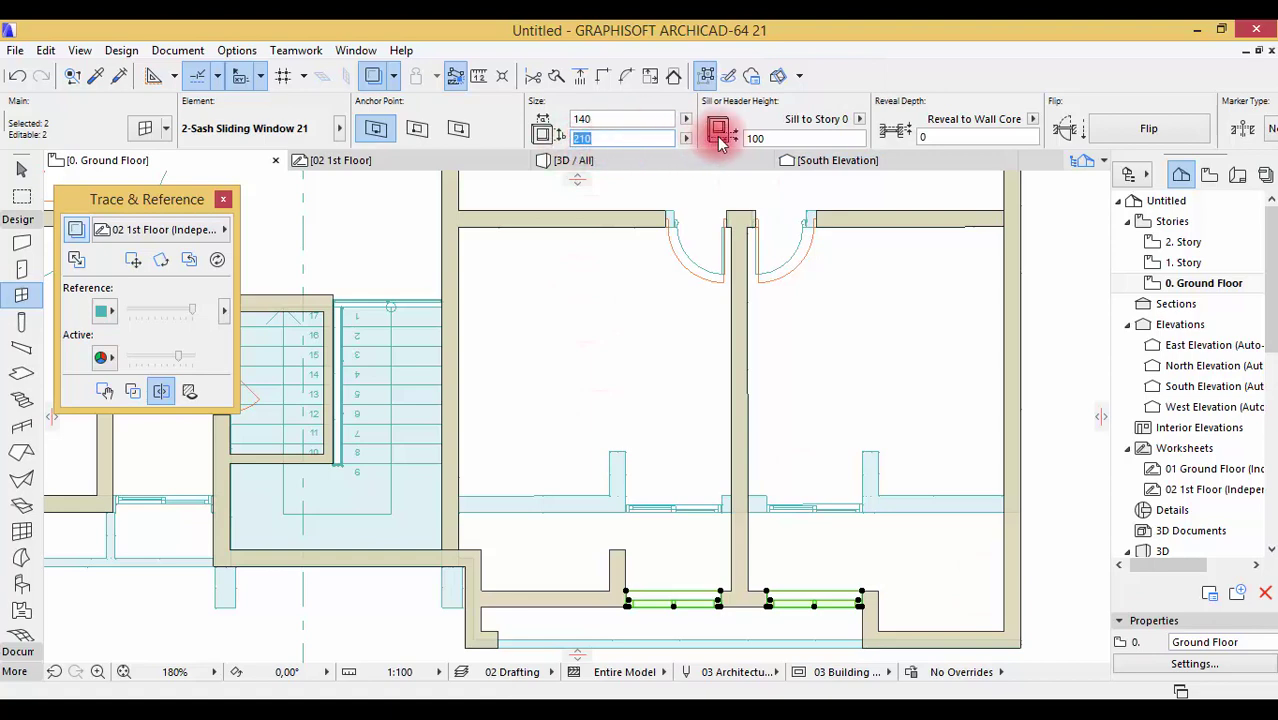
left_click_drag(785, 138, 731, 140)
type("0")
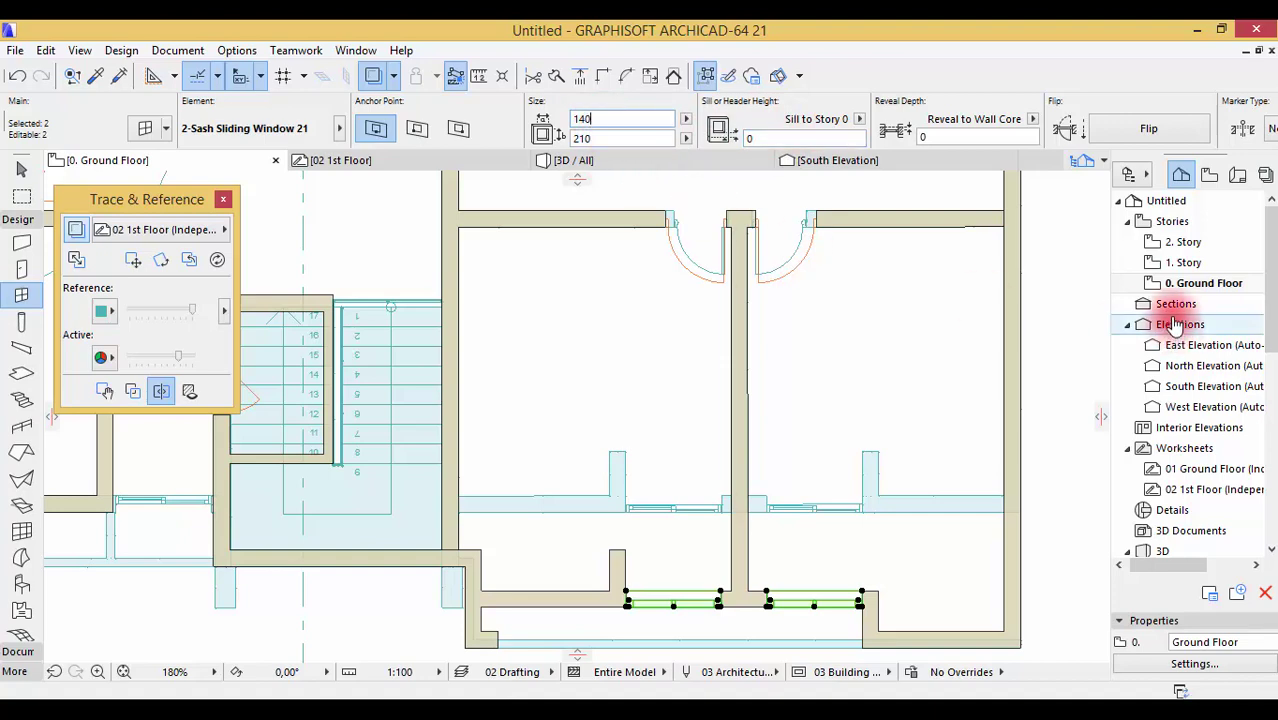
key("Escape")
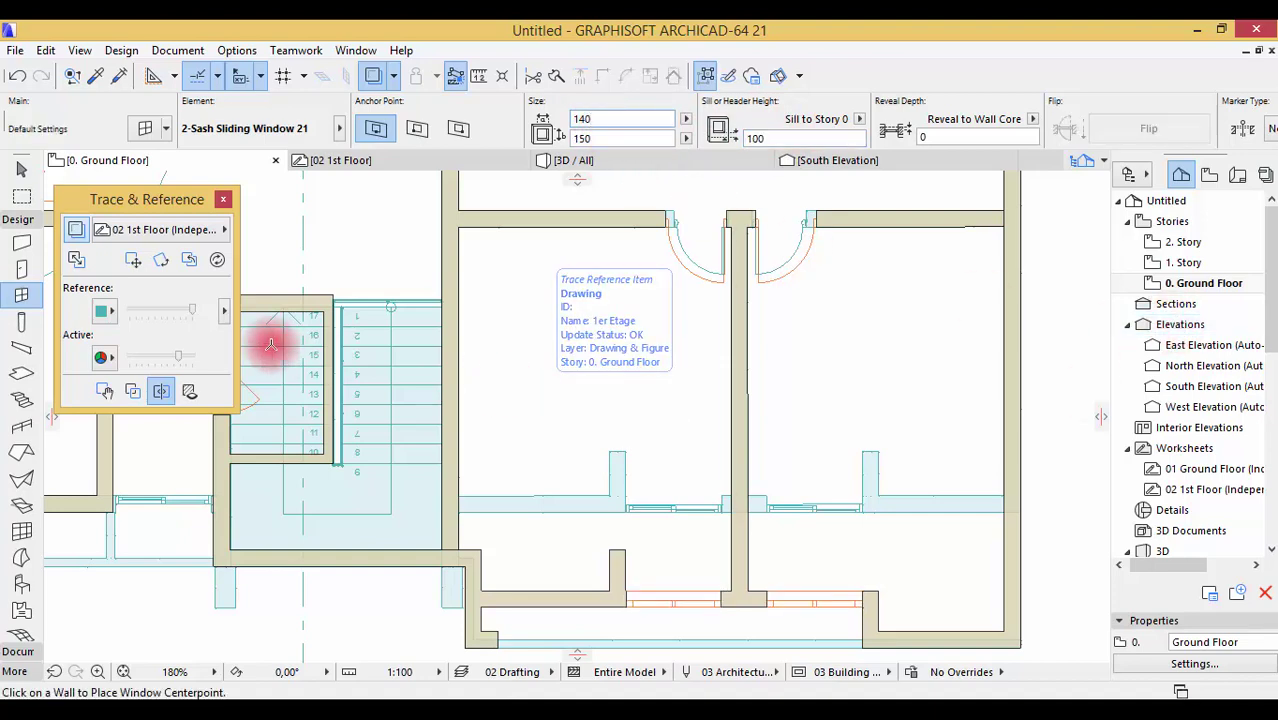
- Pick up the edited ground-floor window and place two windows in the first-storey lower wall
left_click(96, 78)
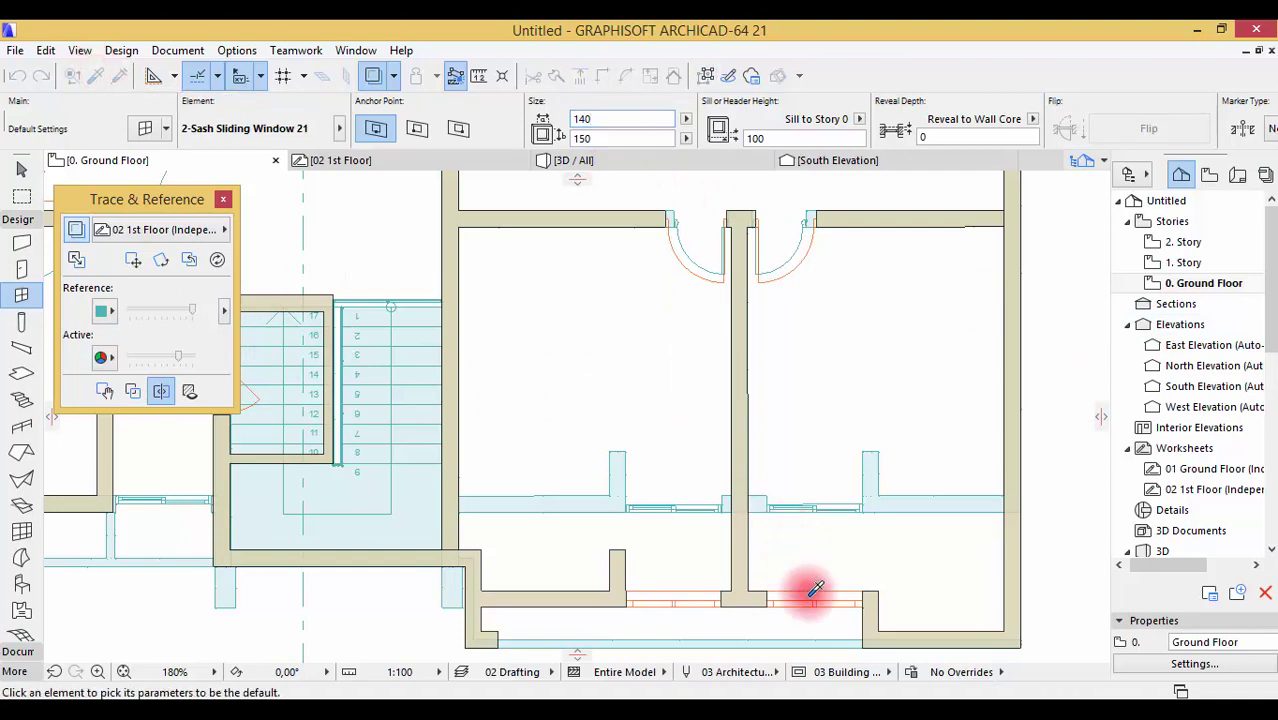
left_click(866, 588)
left_click(1192, 263)
double_click(1192, 263)
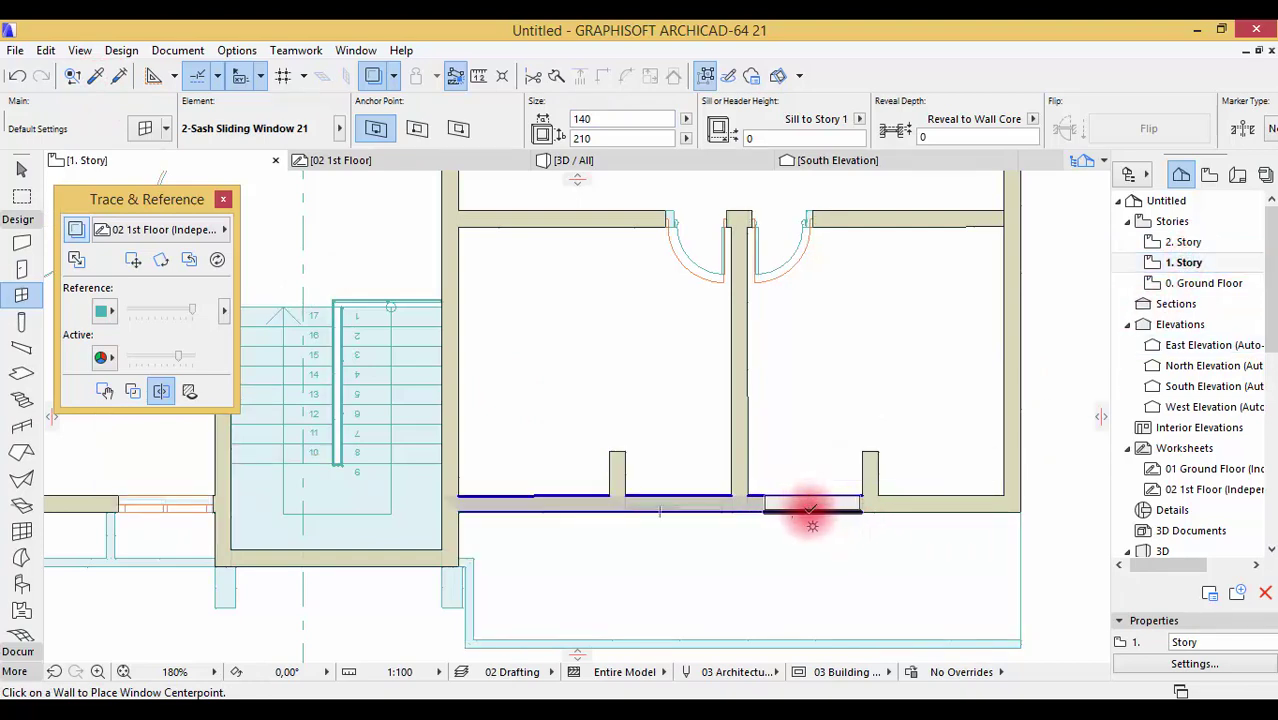
left_click(810, 512)
left_click(816, 548)
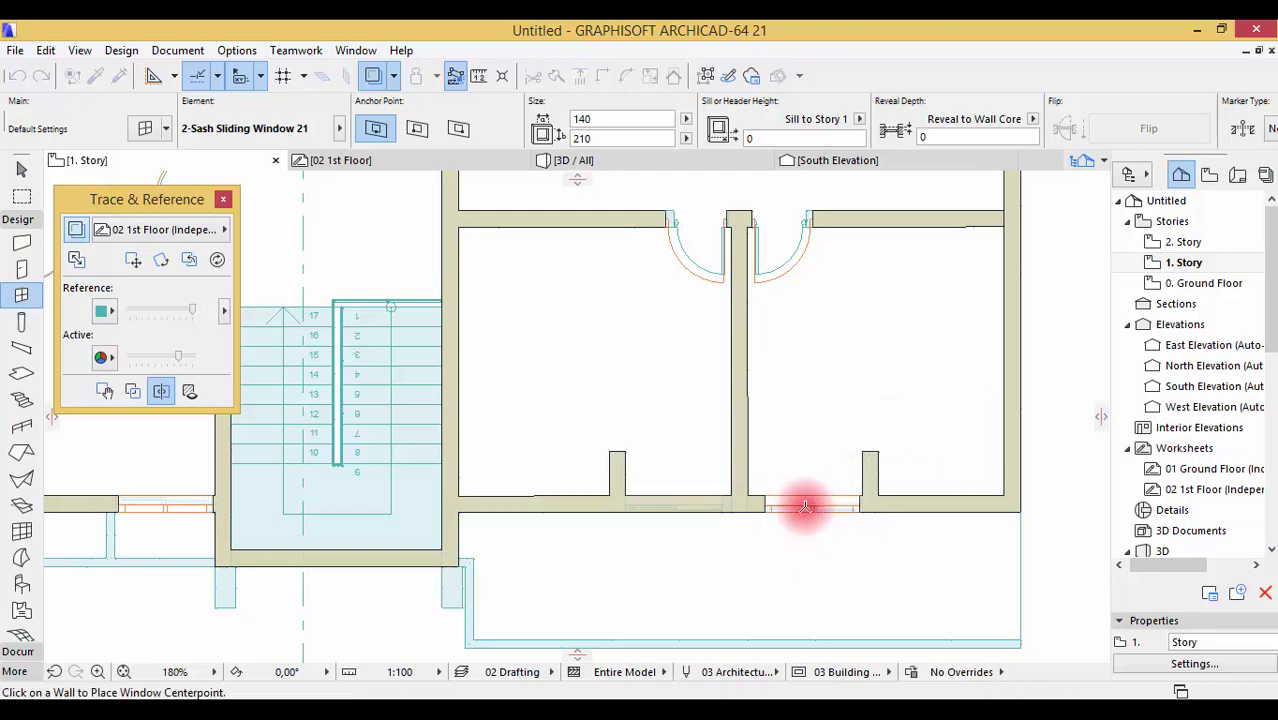
left_click(674, 515)
left_click(686, 550)
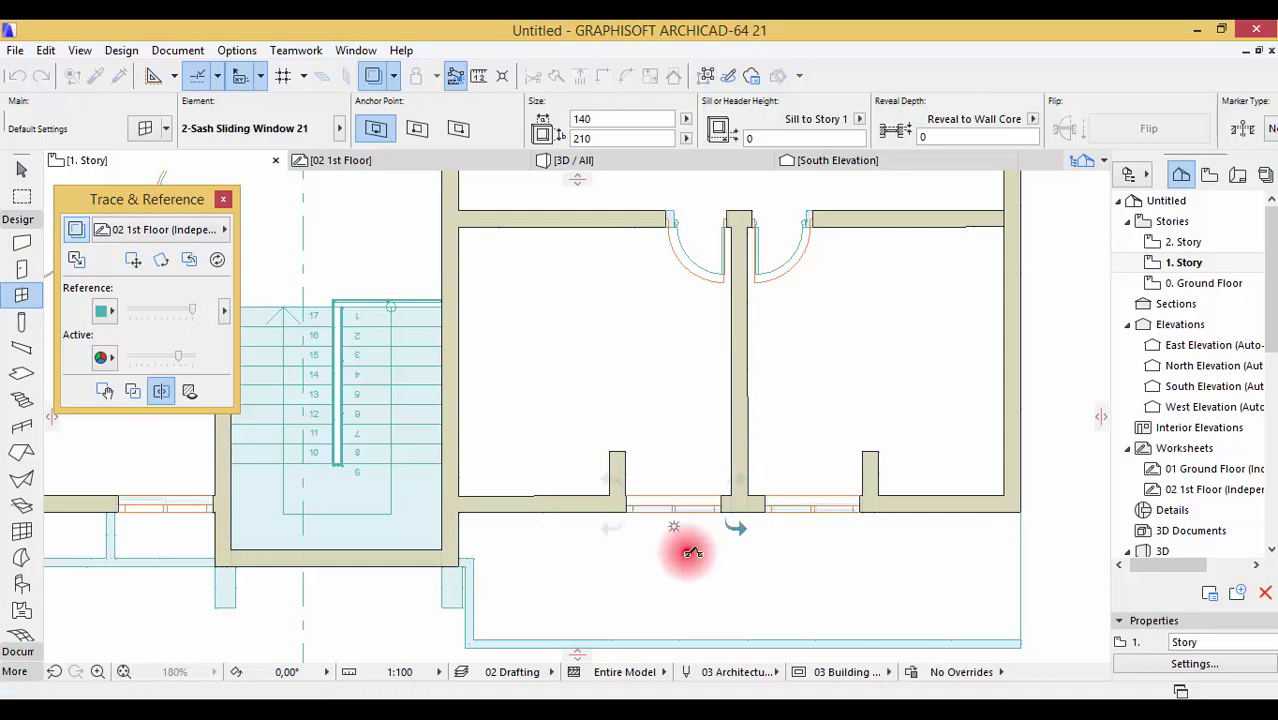
- Inject the 140 × 210, zero-sill window settings into the left first-storey window
left_click(112, 77)
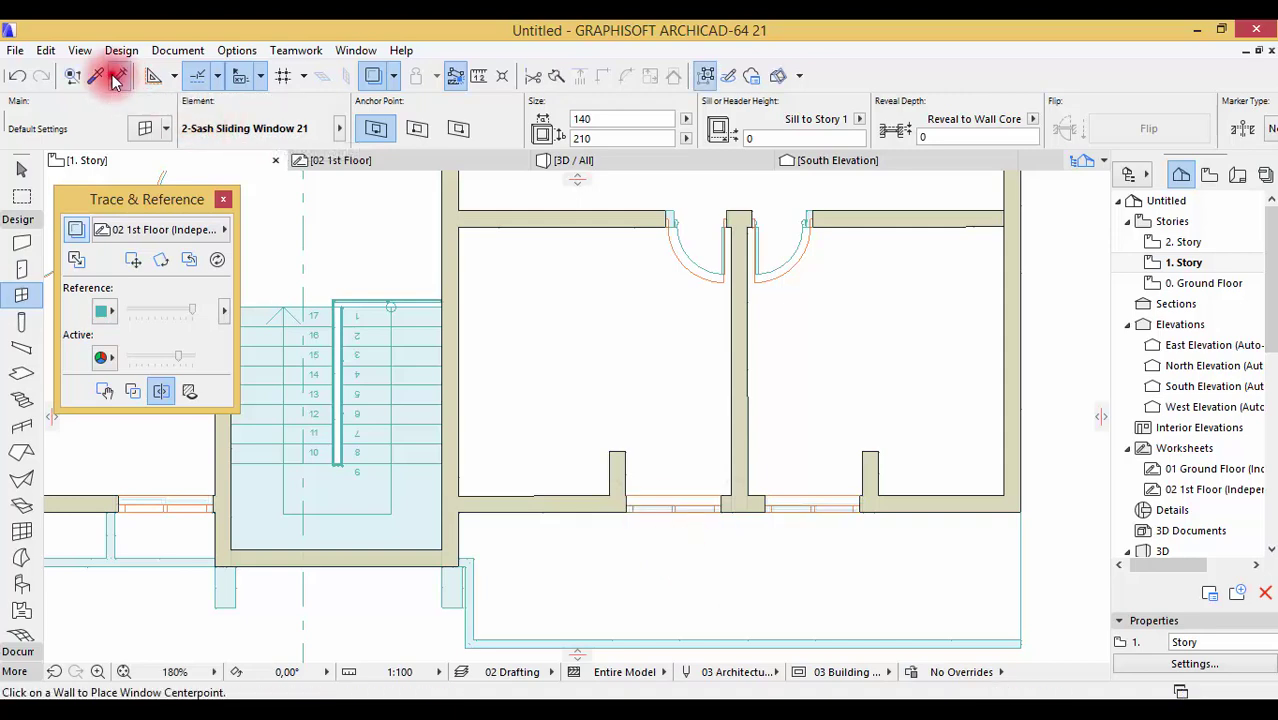
left_click(116, 77)
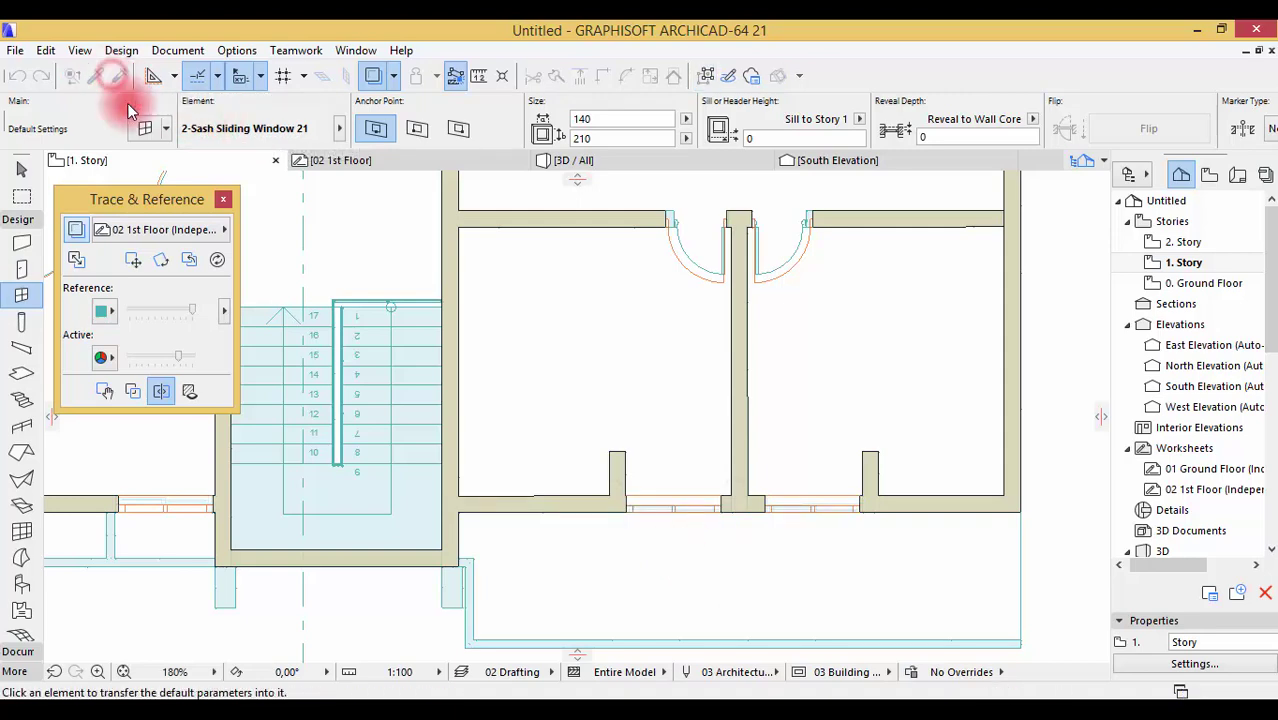
left_click(726, 492)
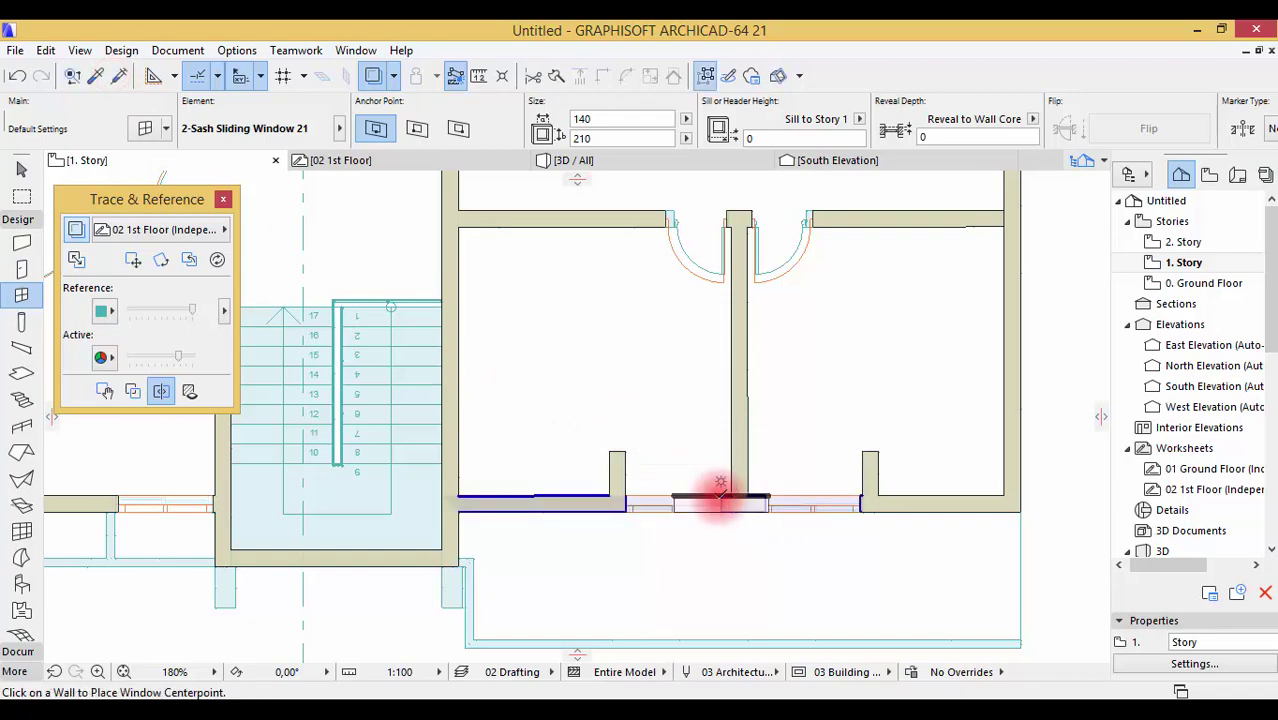
key("ctrl+alt+c")
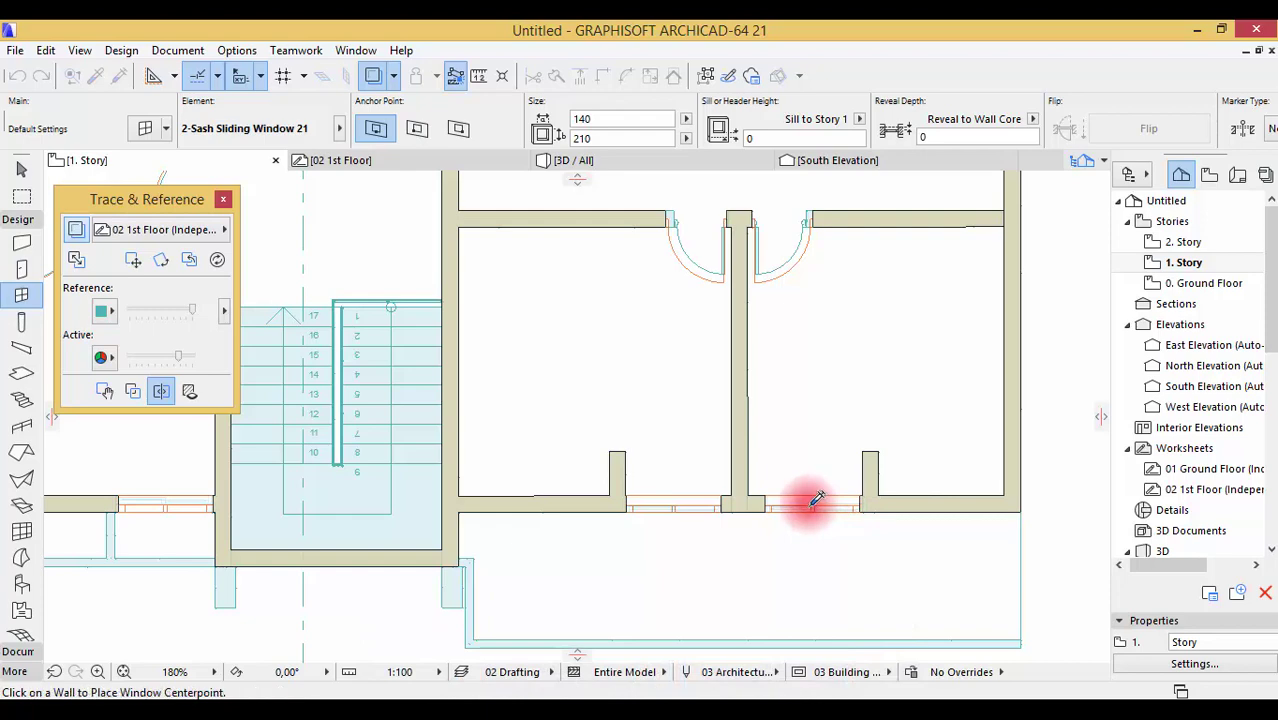
left_click(119, 75)
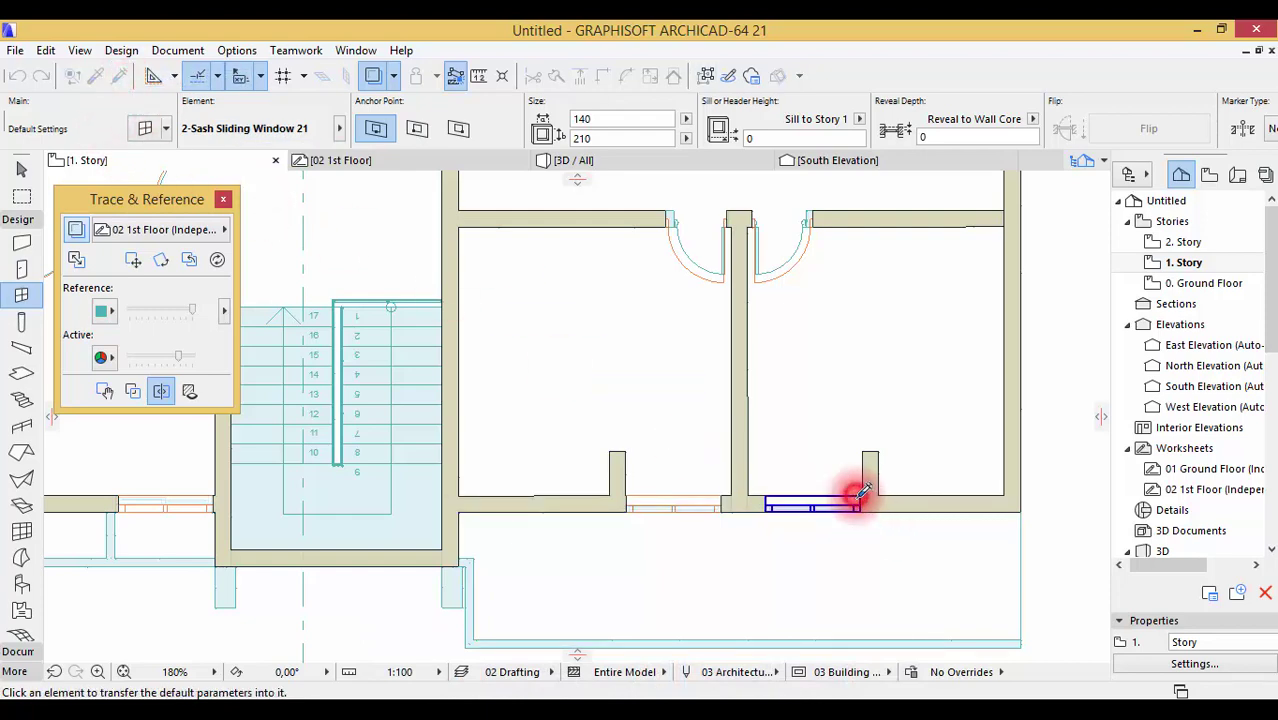
- Inject the 140 × 210, zero-sill settings into the right window, then zoom out over the plan
left_click(856, 494)
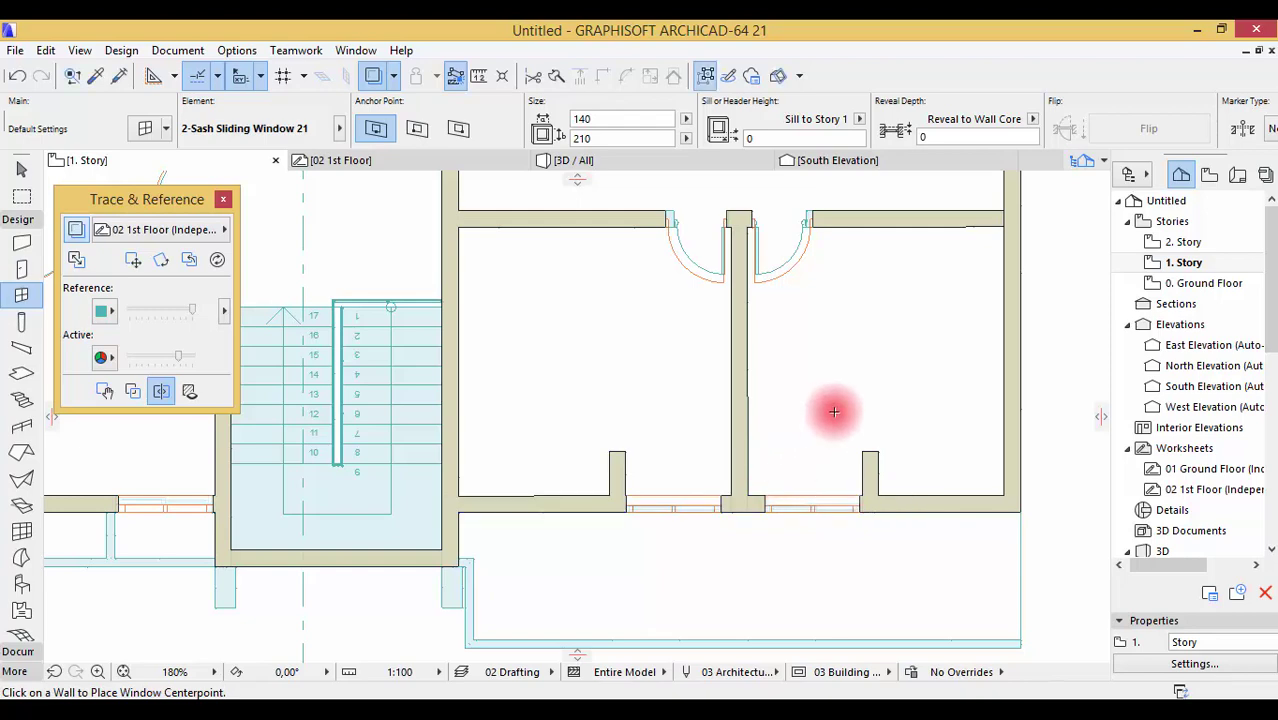
scroll(834, 411, "down", 5)
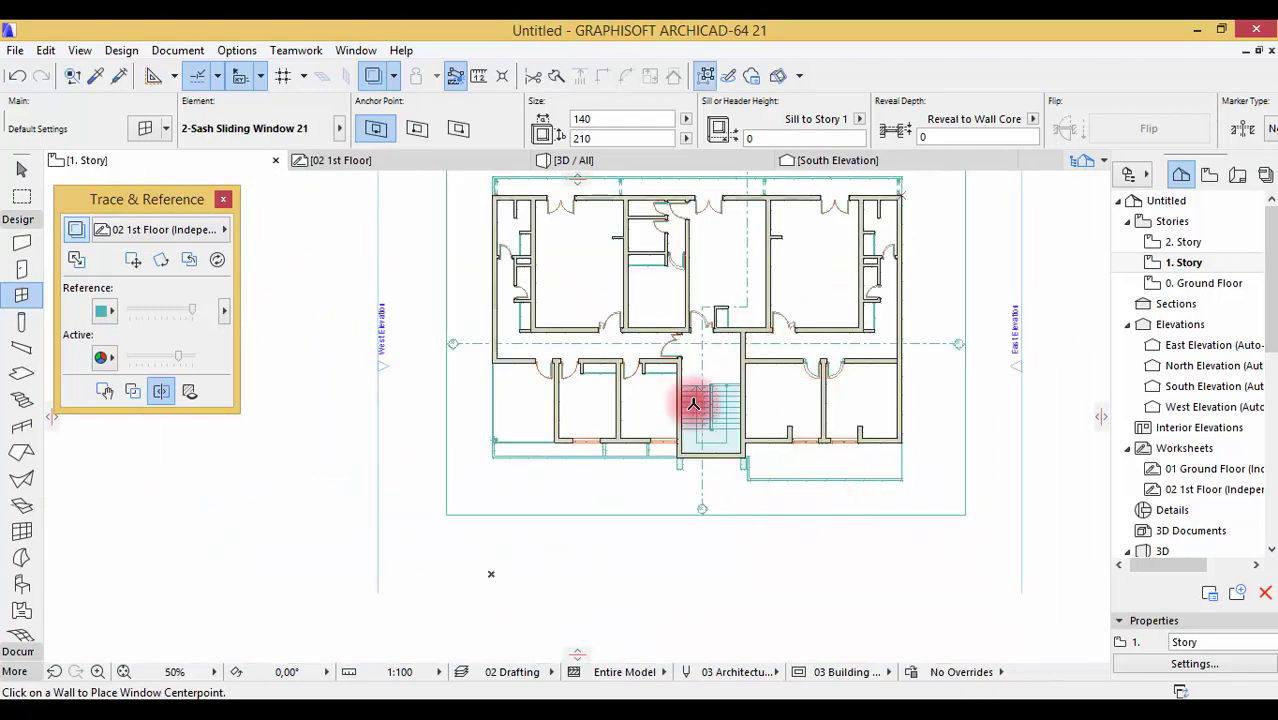
scroll(770, 236, "up", 1)
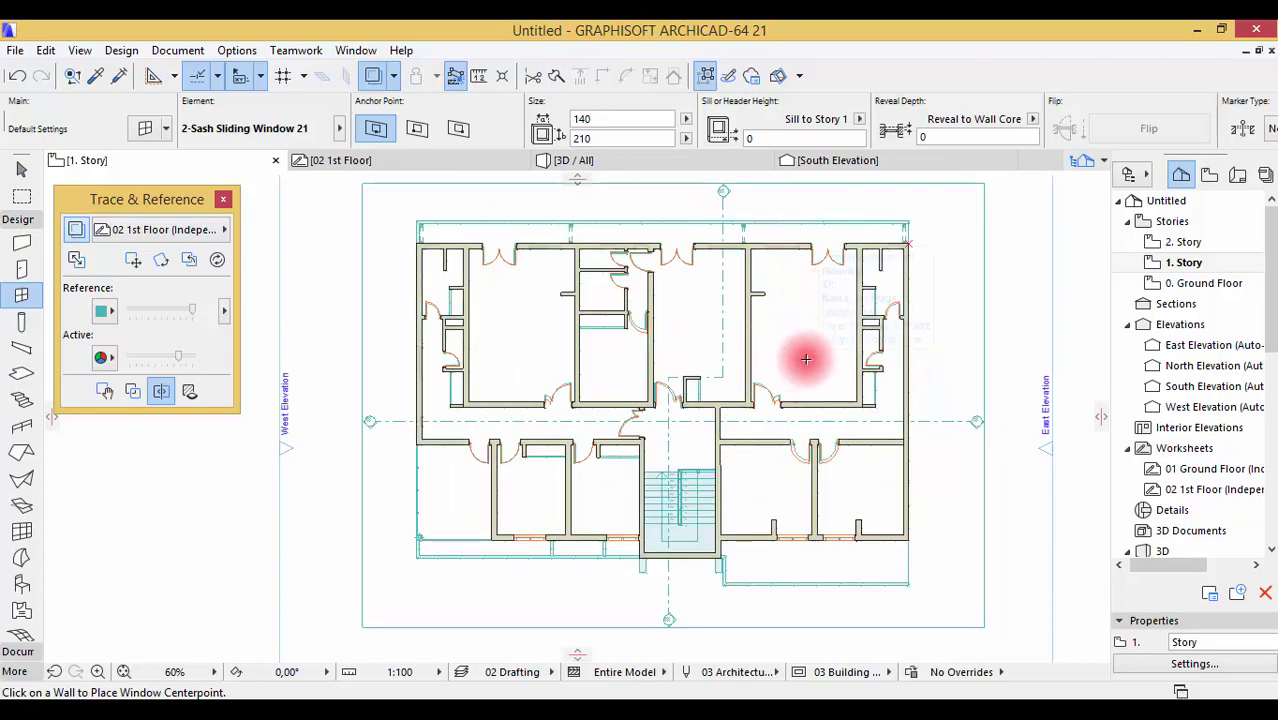
scroll(807, 358, "up", 1)
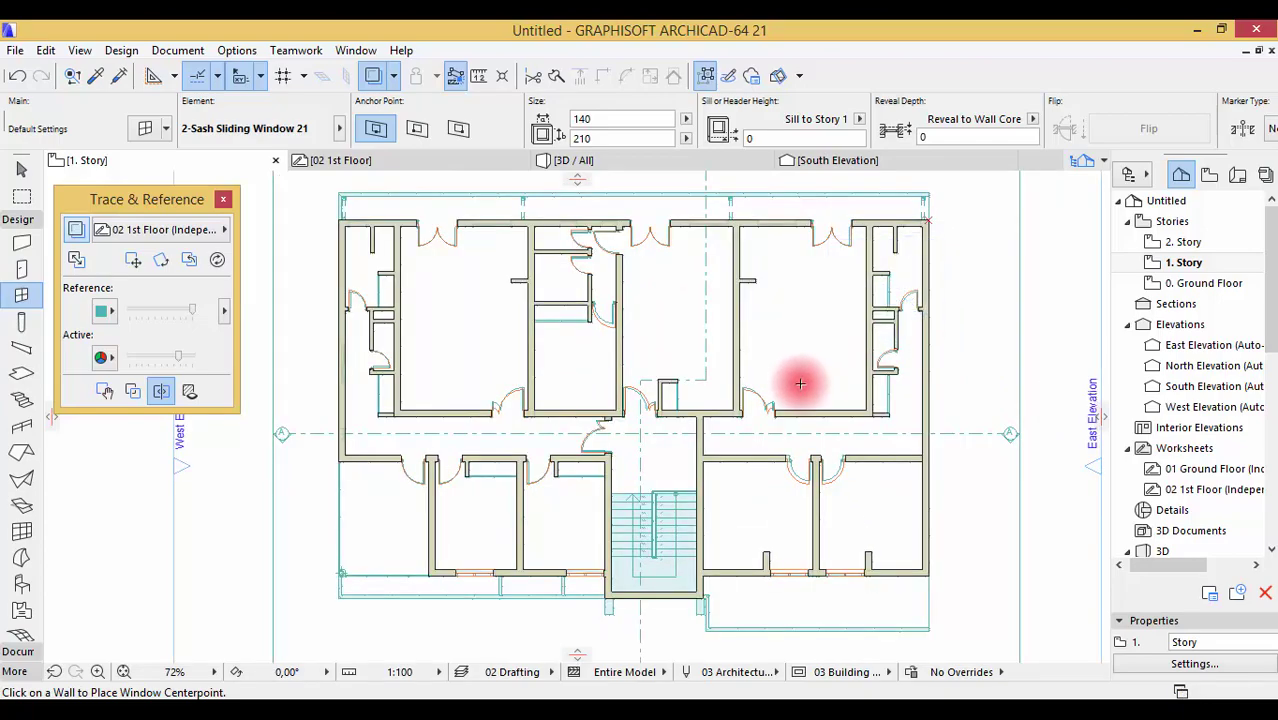